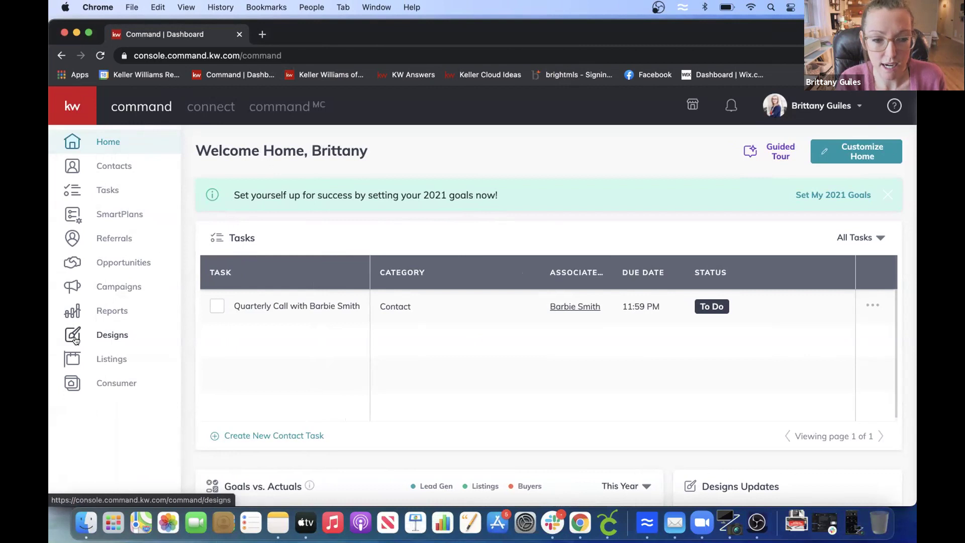
- Create a new Social design from Designs to reach the We Brand templates library
click(111, 331)
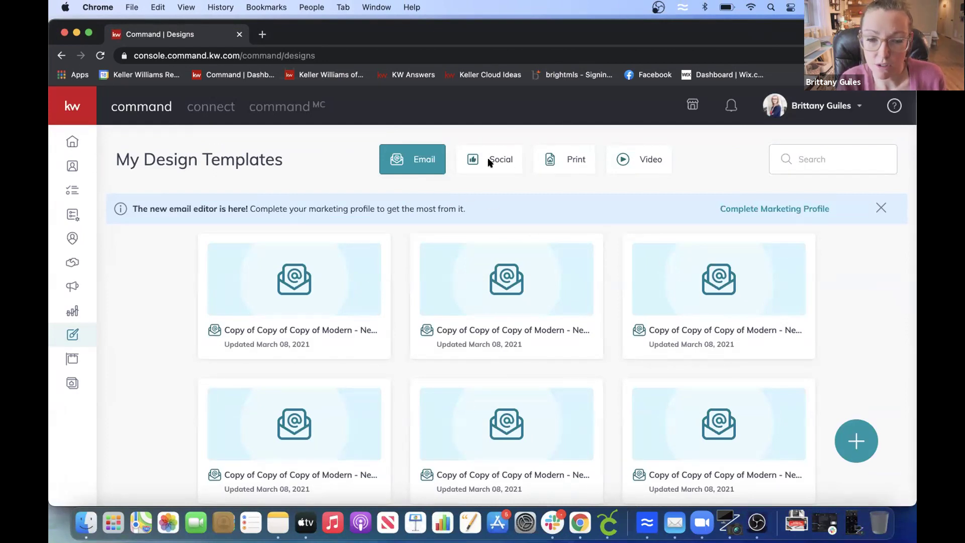
click(855, 440)
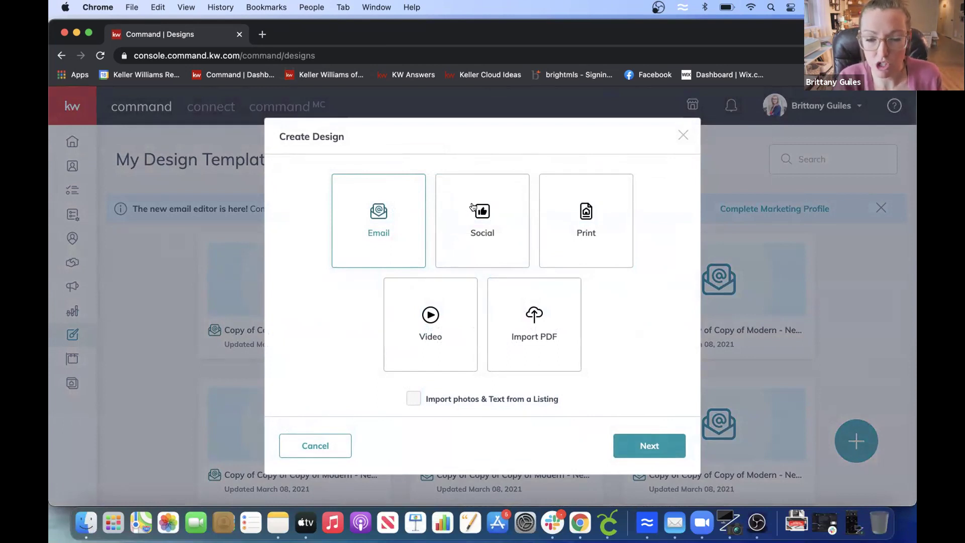
click(473, 207)
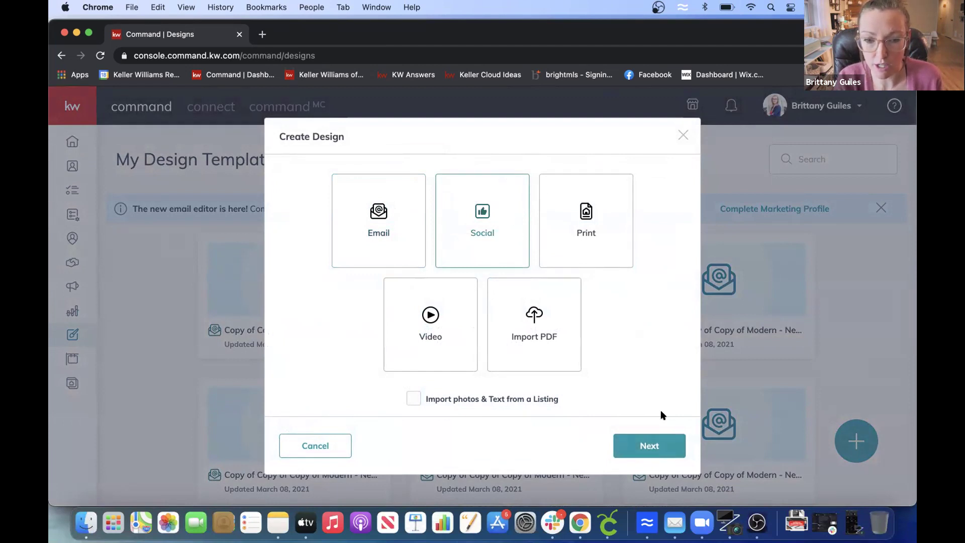
click(644, 442)
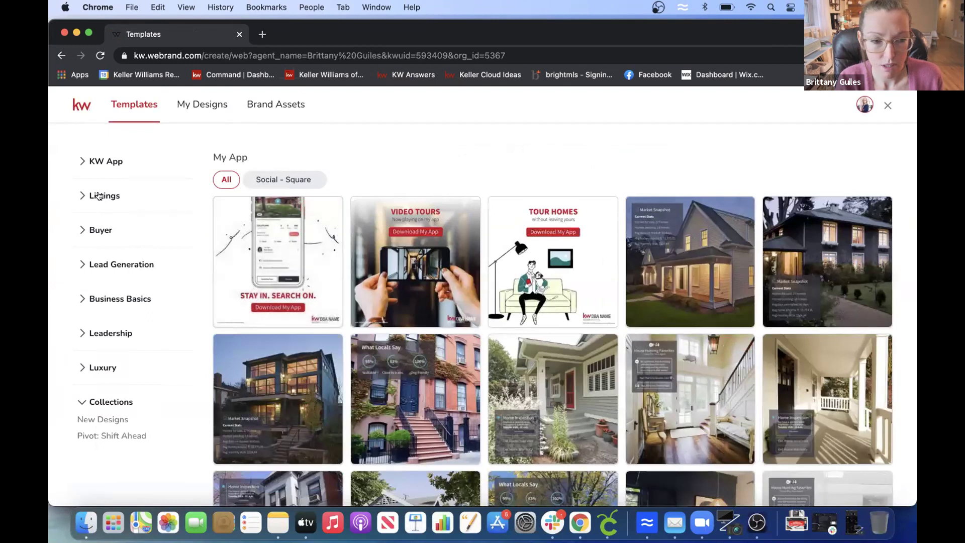
- Filter templates to Listings > Just Sold and open 12_JustSold_IG in the editor
click(98, 196)
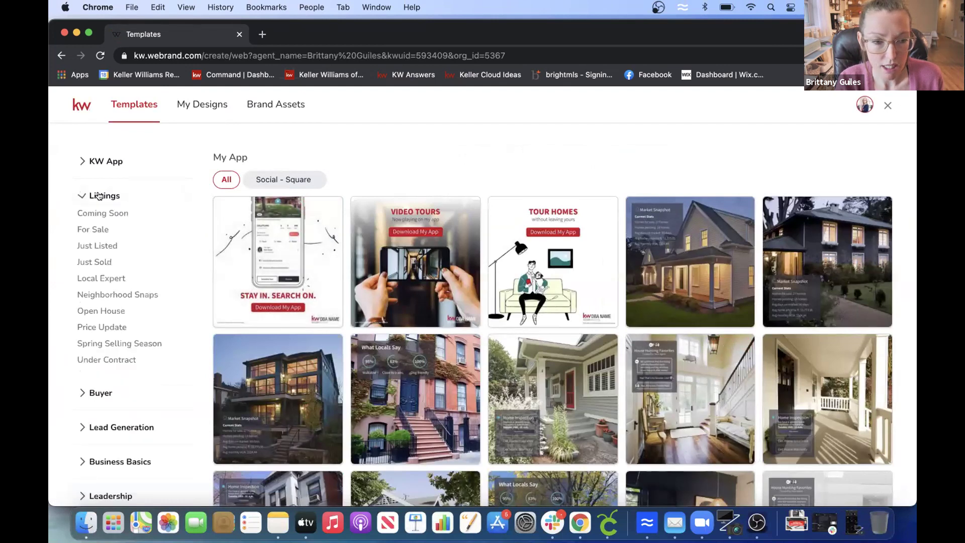
click(94, 261)
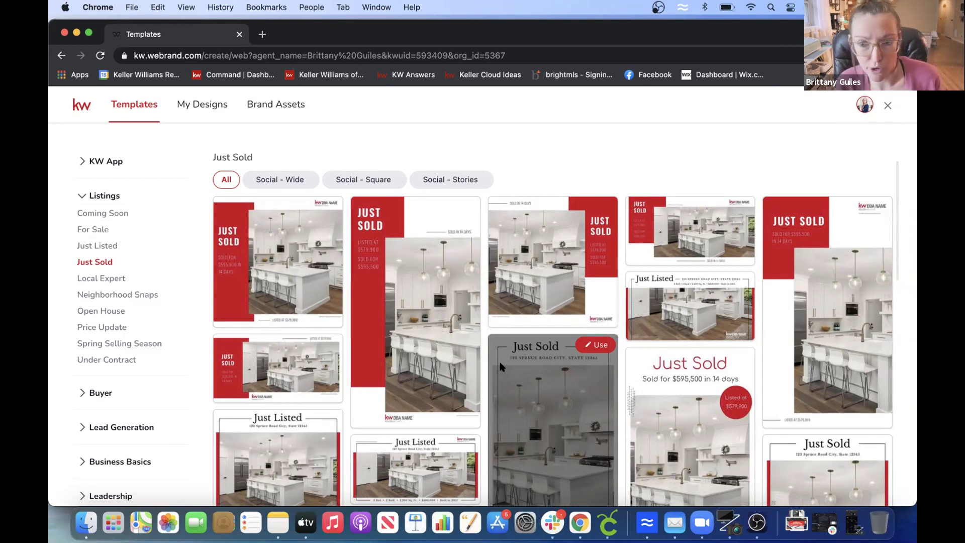
mouse_move(322, 208)
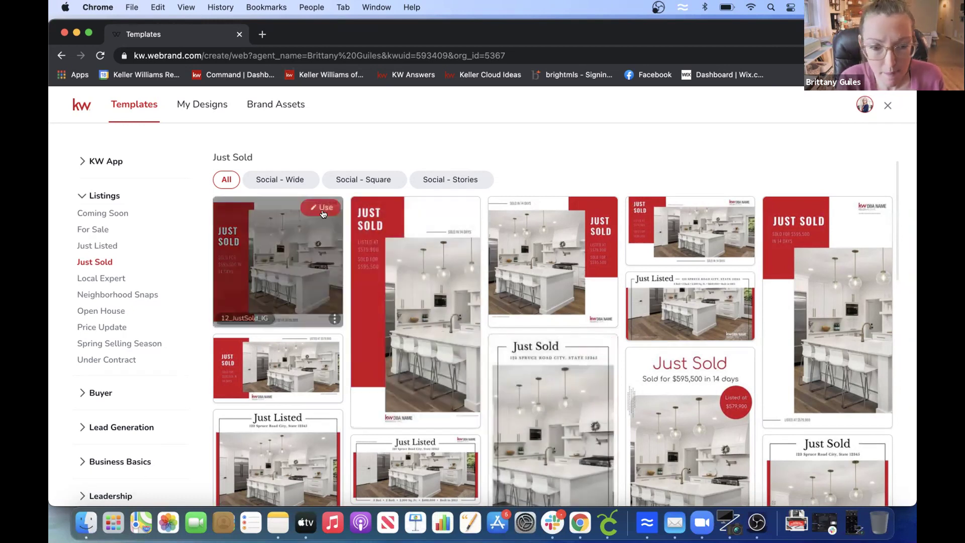
click(319, 208)
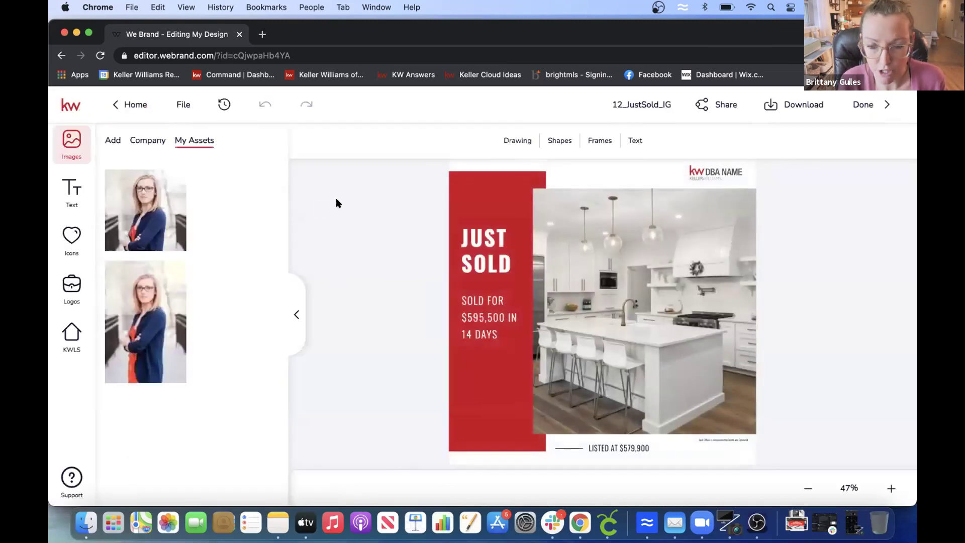
click(644, 261)
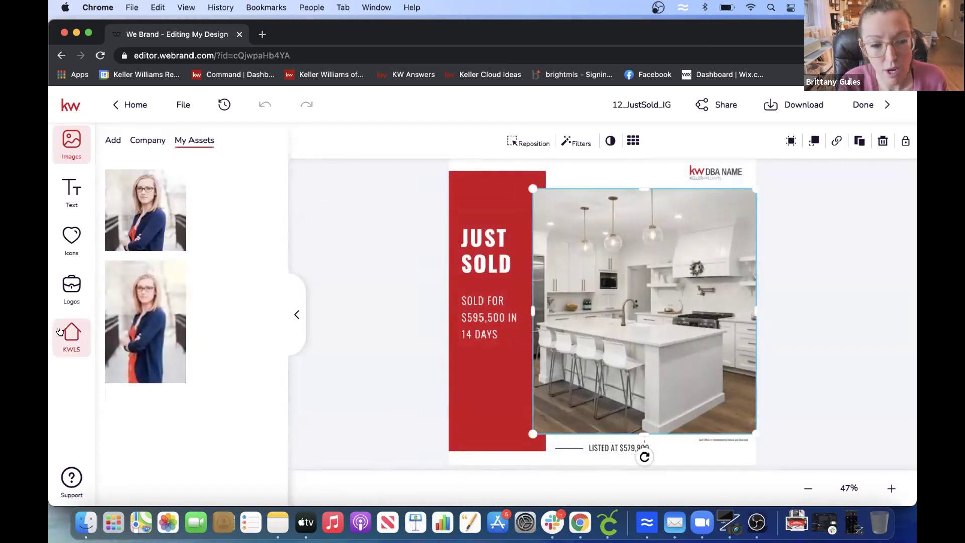
click(71, 330)
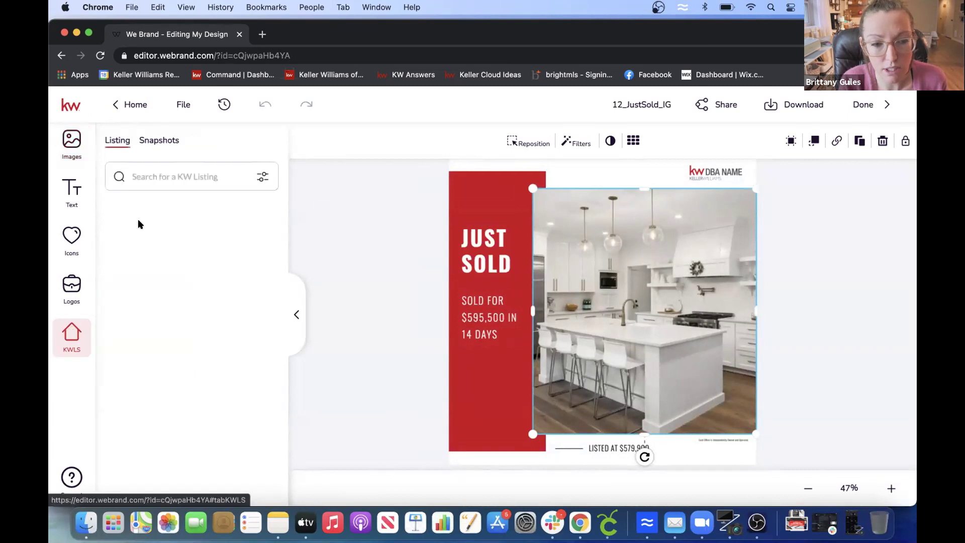
click(168, 174)
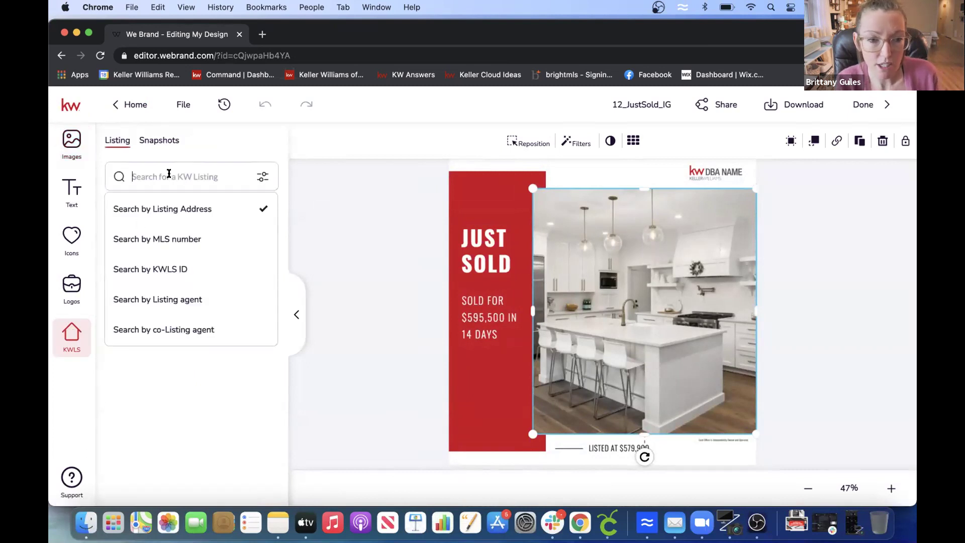
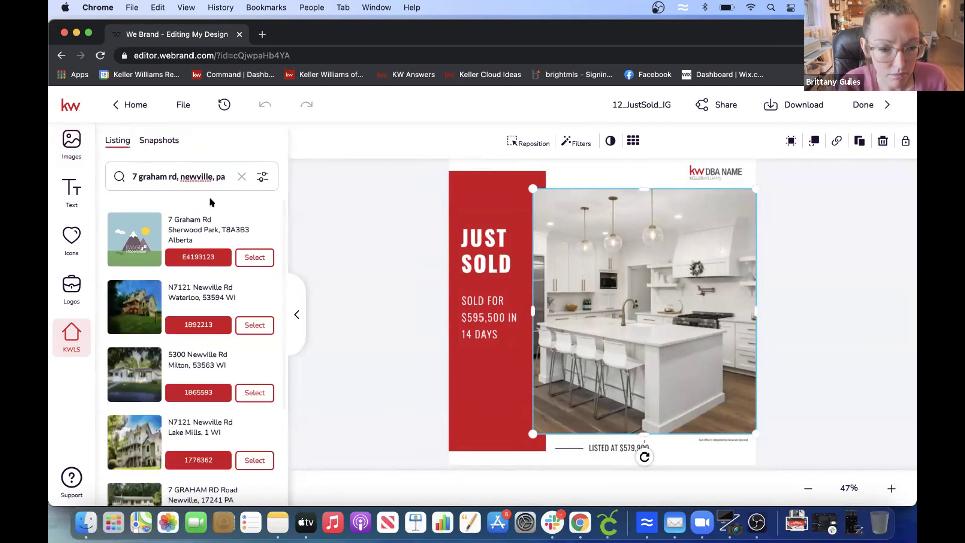
click(262, 177)
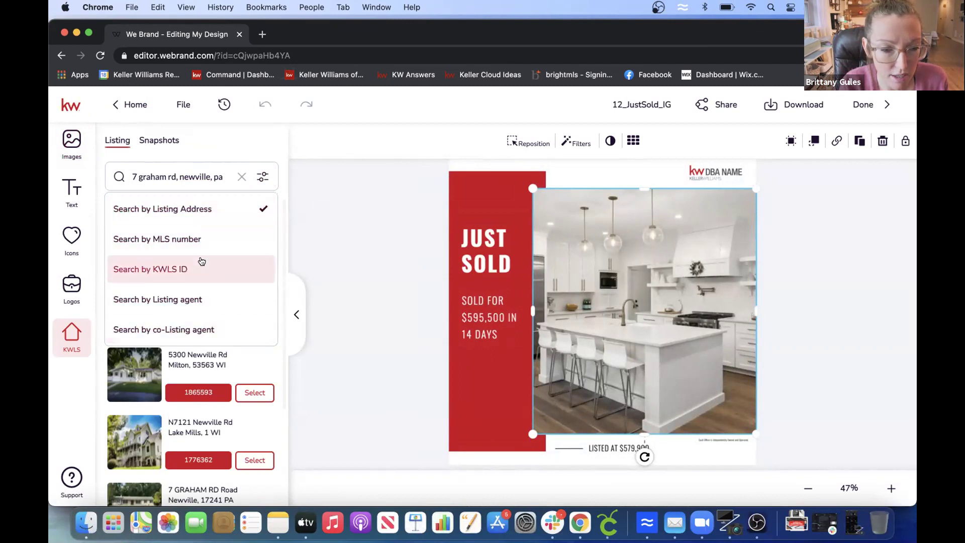
triple_click(224, 173)
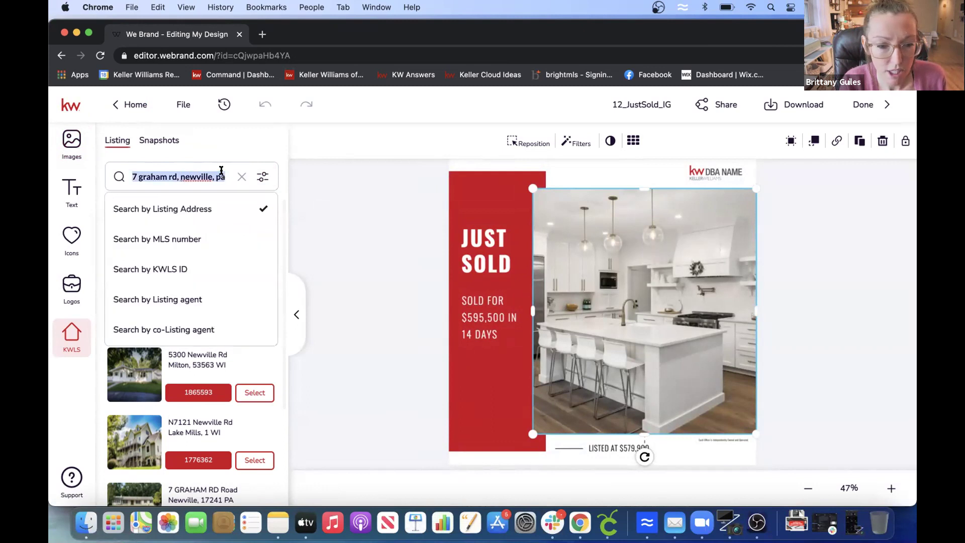
key(BackSpace)
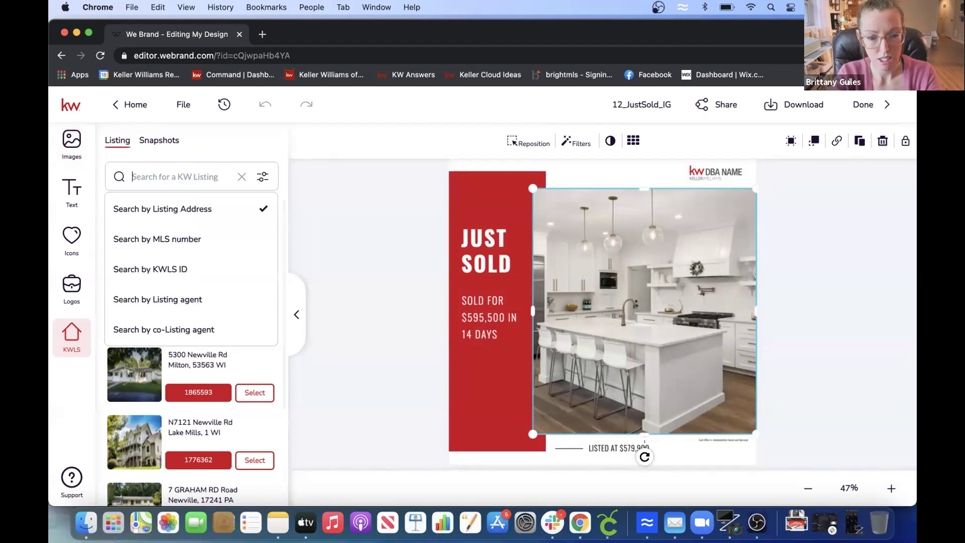
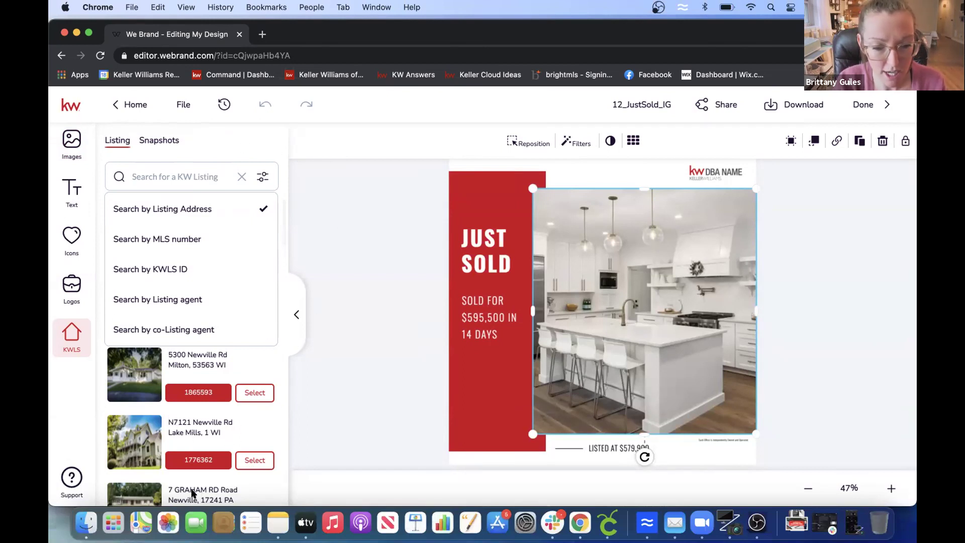
key(Down)
key(Down)
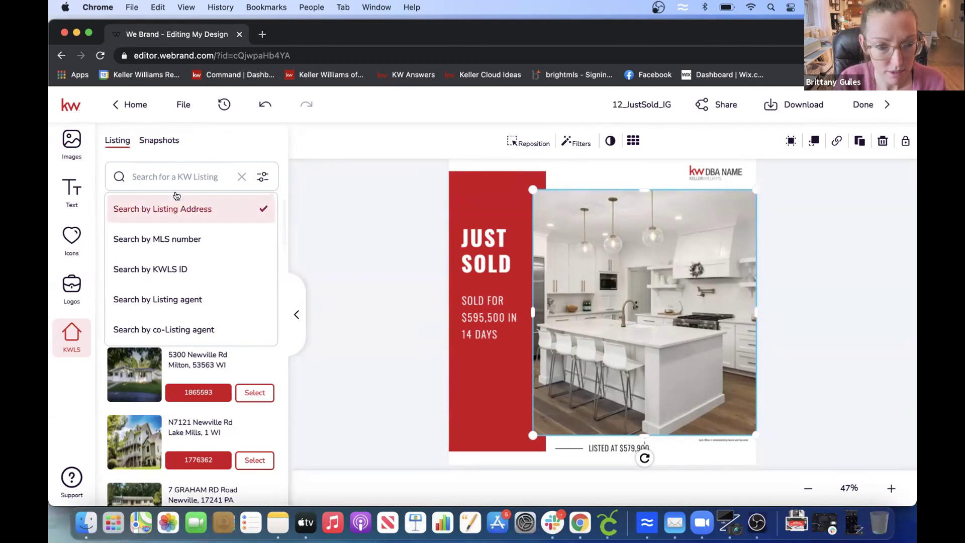
click(254, 206)
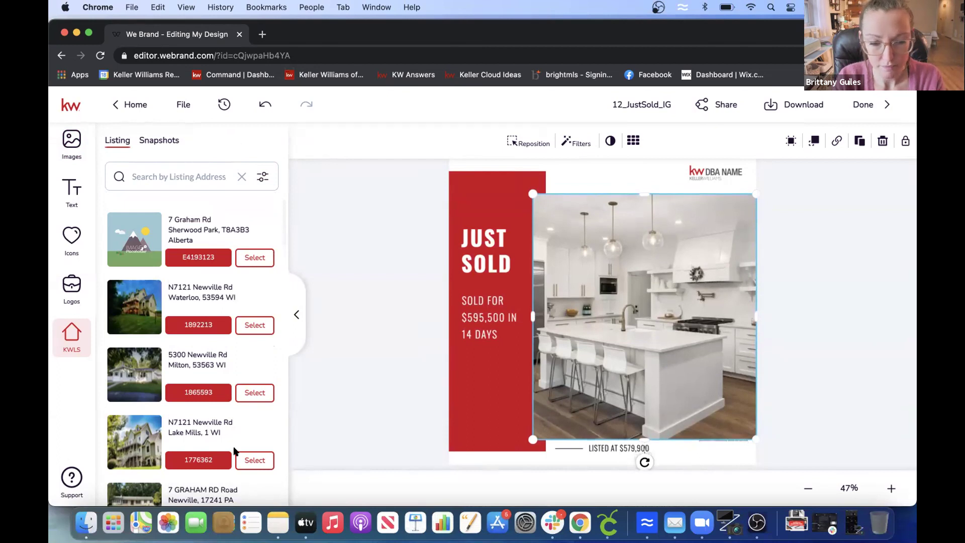
scroll(283, 231, down, 5)
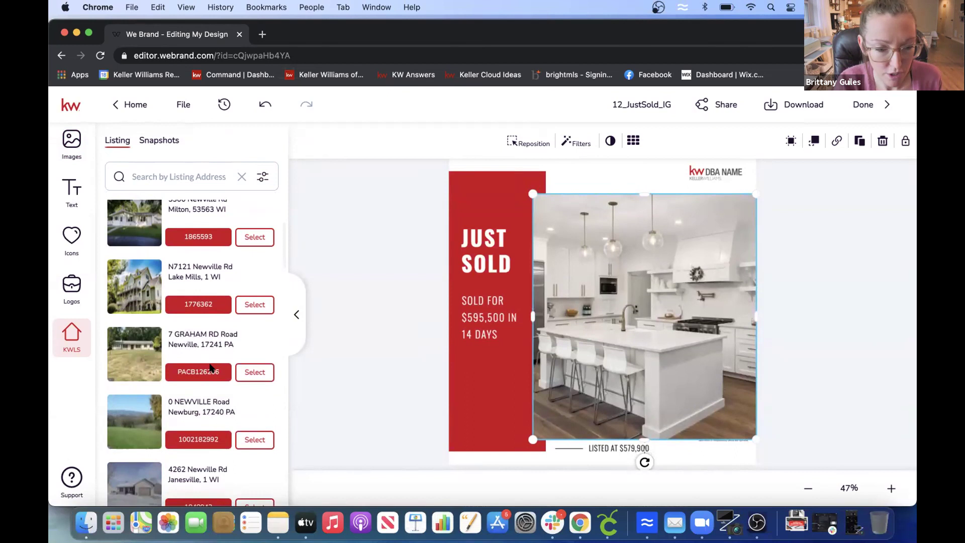
click(251, 373)
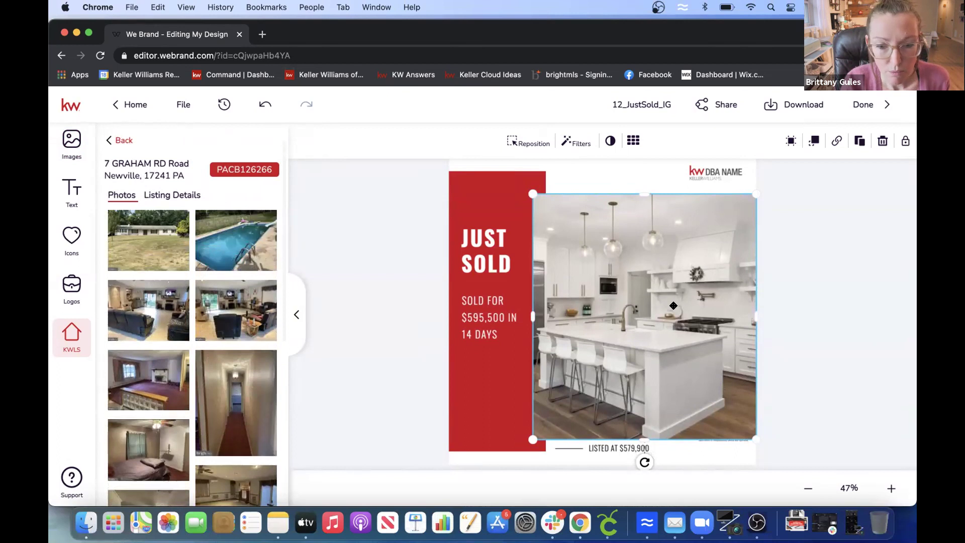
- Delete the kitchen photo from the design's image placeholder
drag(282, 243, 293, 488)
drag(277, 384, 292, 204)
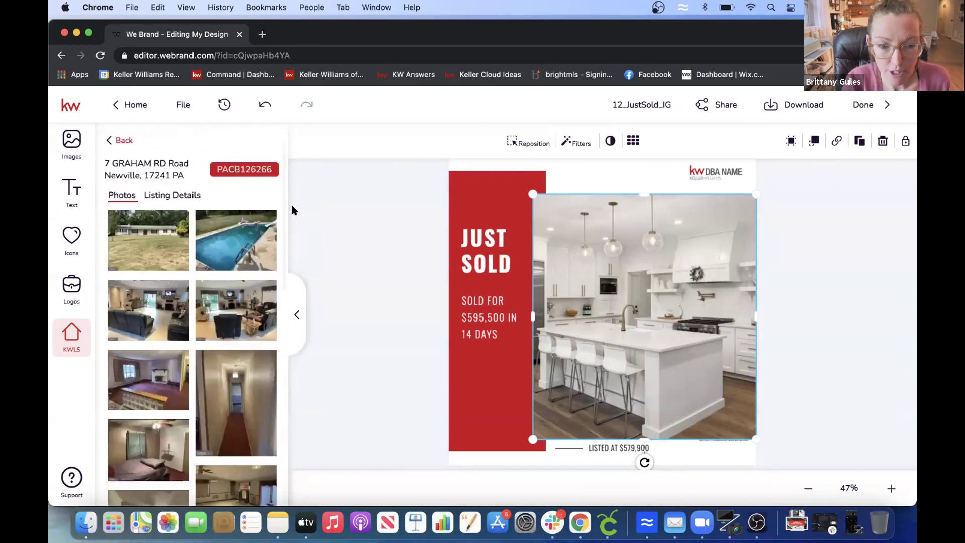
mouse_move(166, 247)
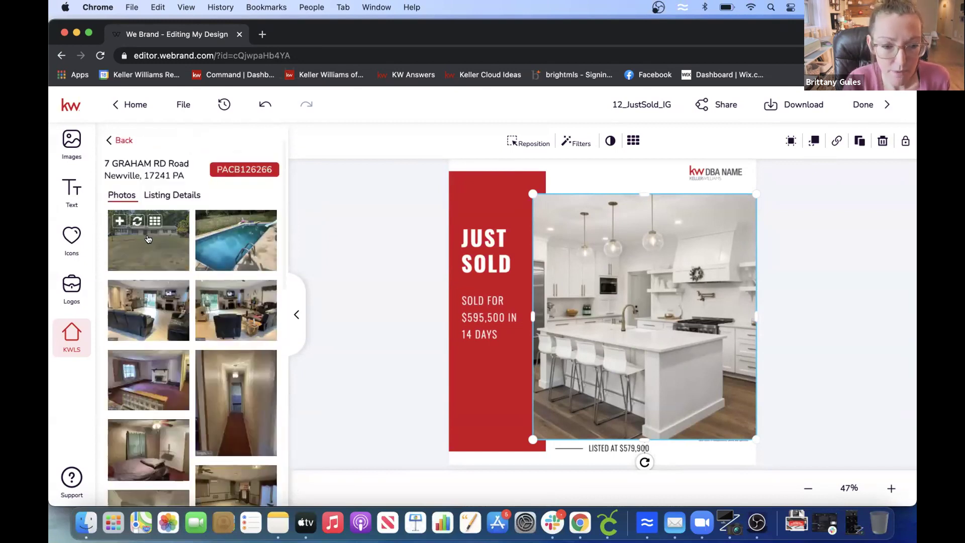
click(148, 249)
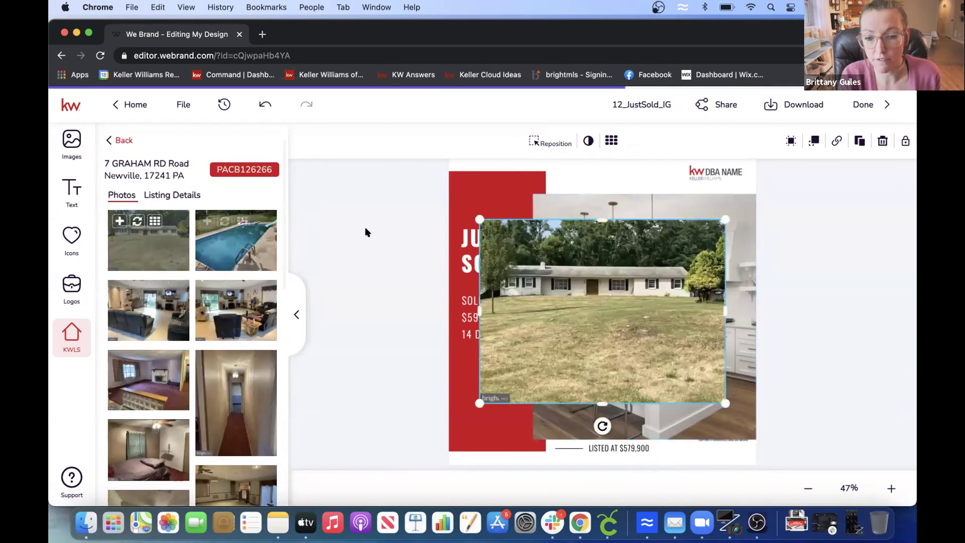
key(Delete)
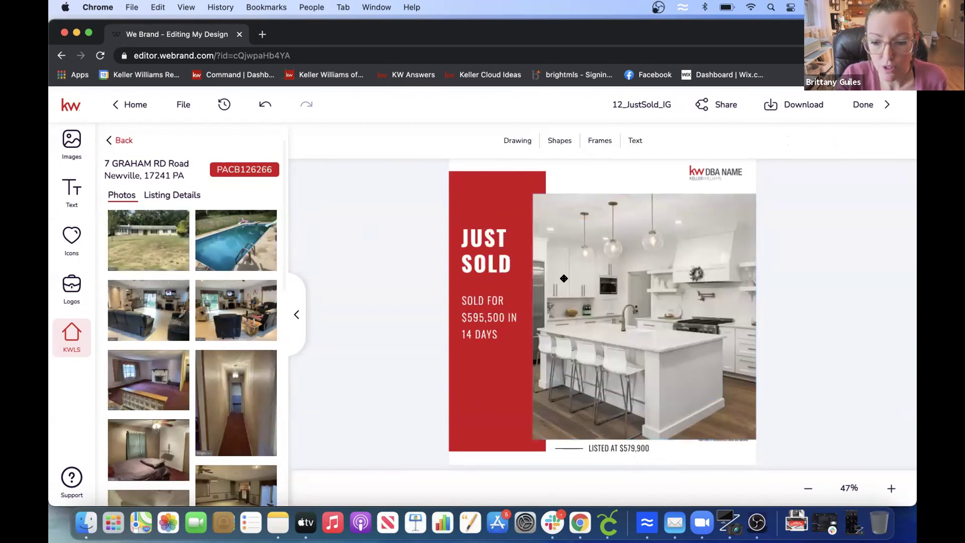
click(686, 291)
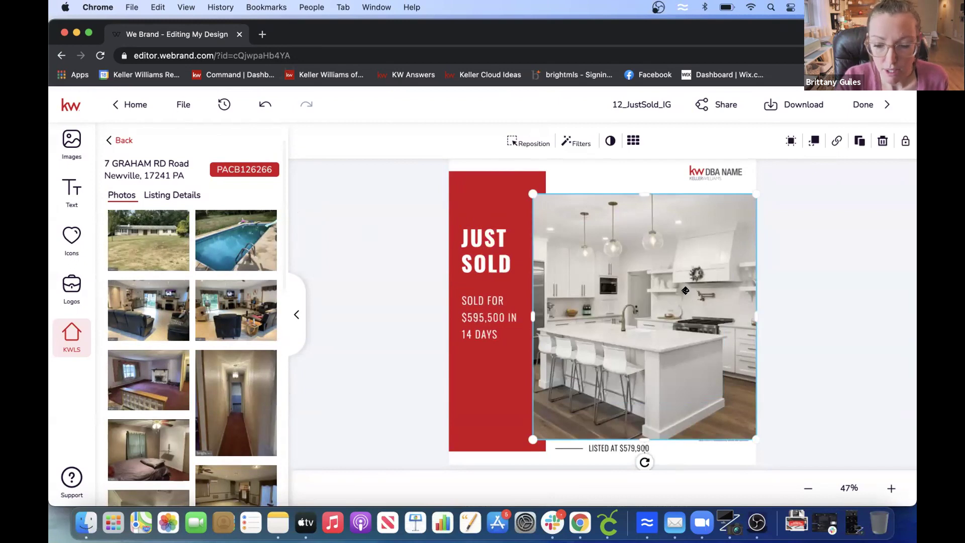
key(Delete)
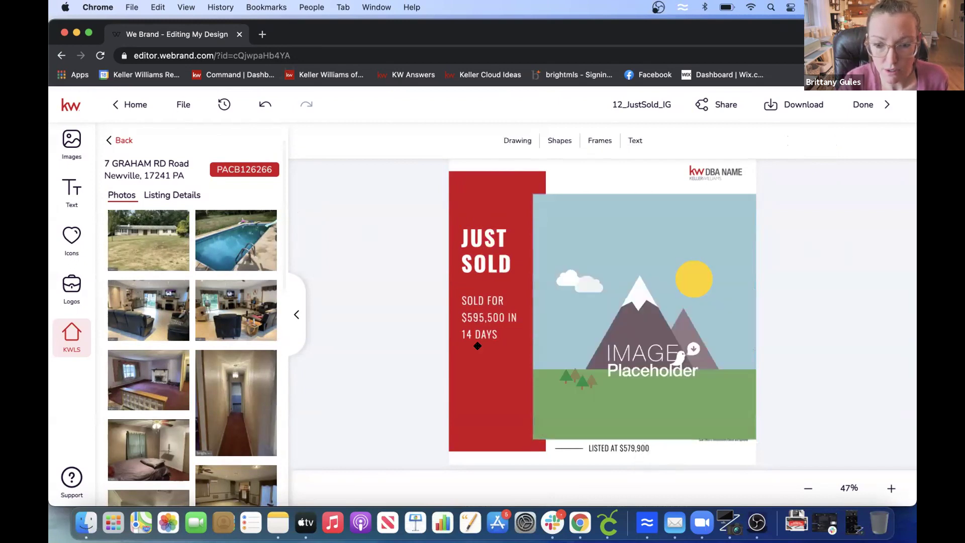
- Add the house exterior photo and resize and shift it to fill the frame
mouse_move(153, 236)
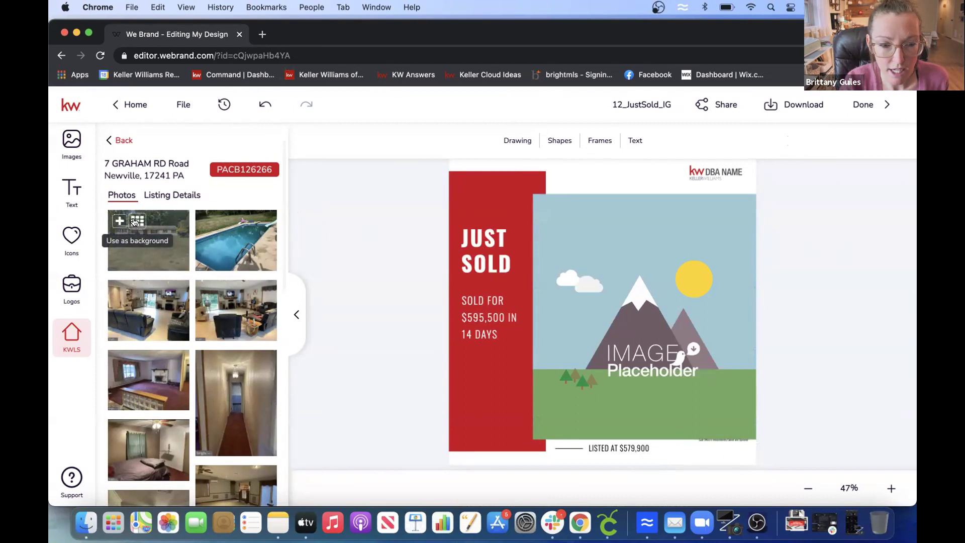
click(117, 223)
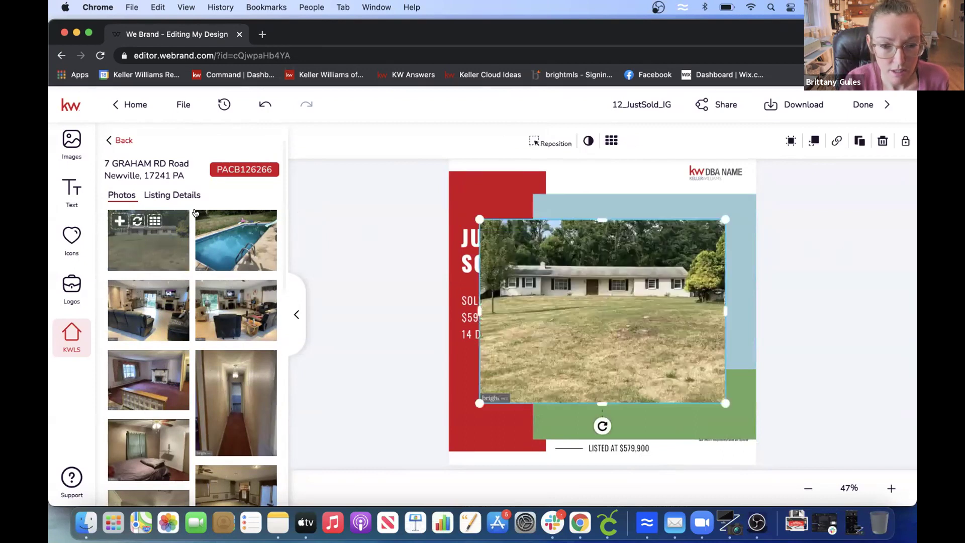
drag(620, 282, 676, 284)
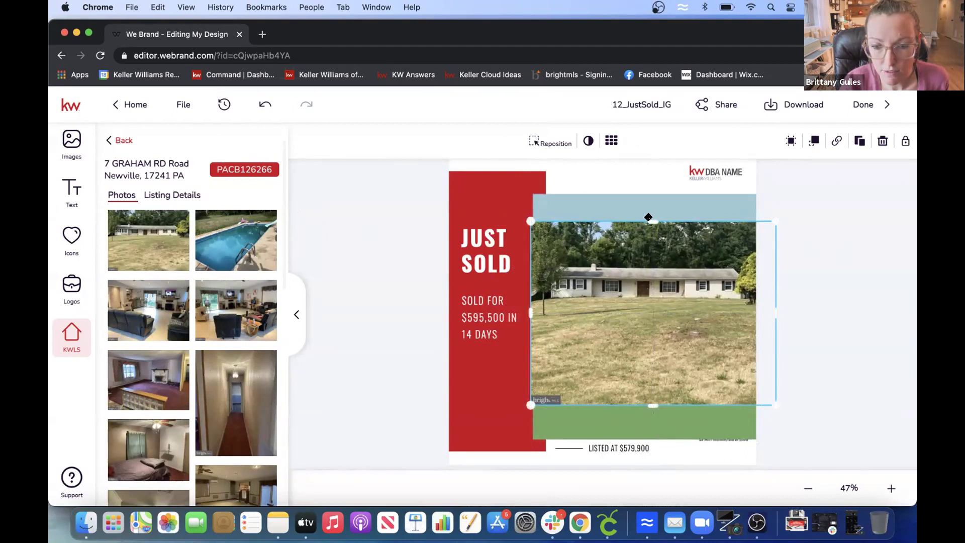
drag(528, 220, 534, 225)
click(568, 208)
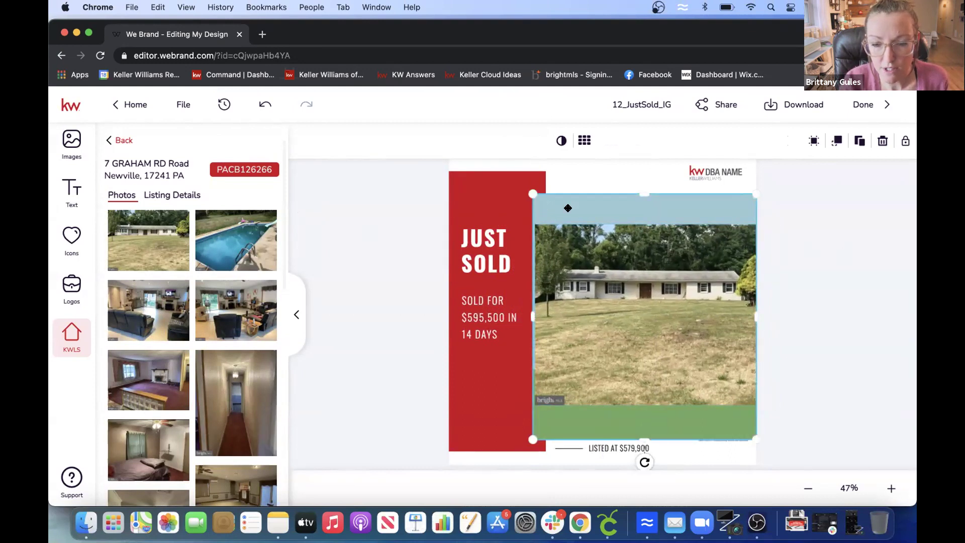
click(568, 208)
click(619, 291)
drag(619, 291, 609, 277)
- Replace the house photo with the listing's backyard pool photo
click(474, 236)
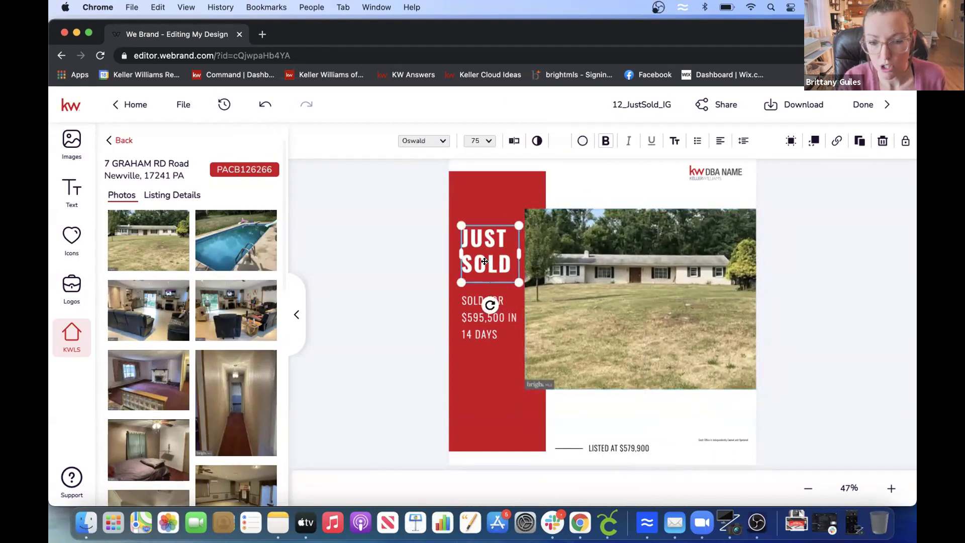
double_click(470, 319)
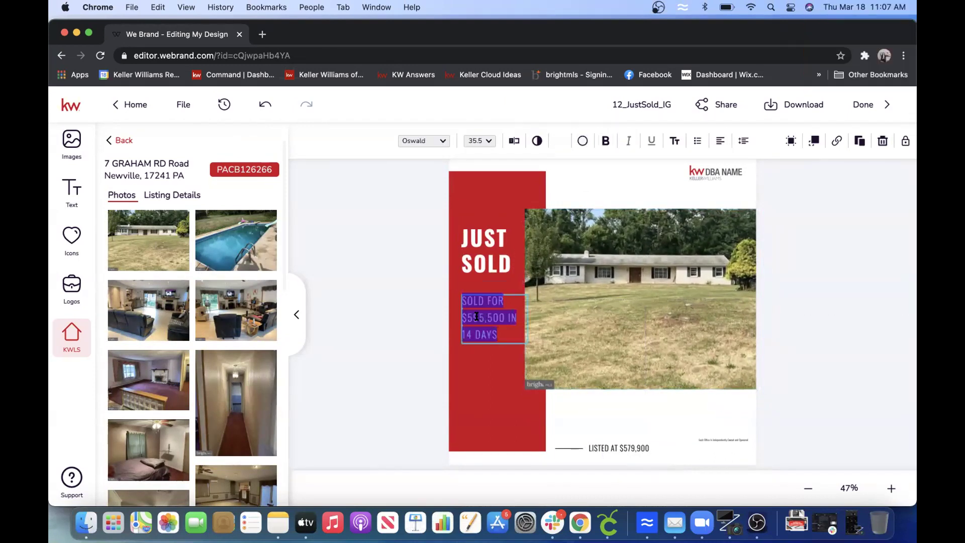
click(477, 316)
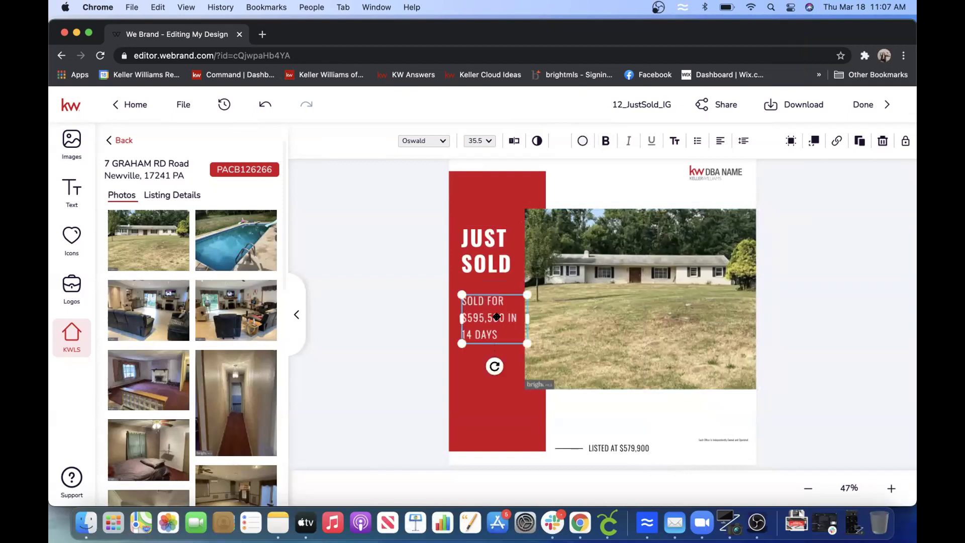
click(595, 405)
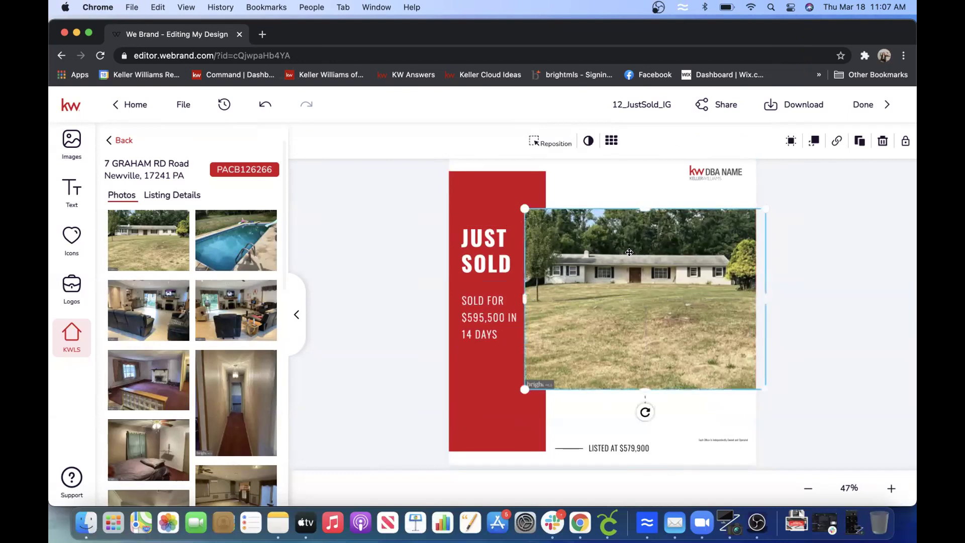
mouse_move(133, 224)
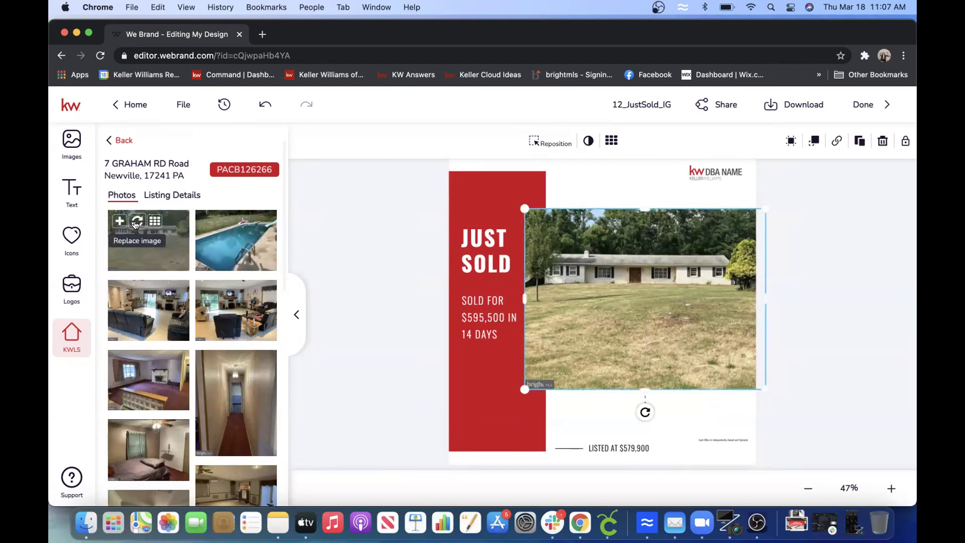
click(136, 222)
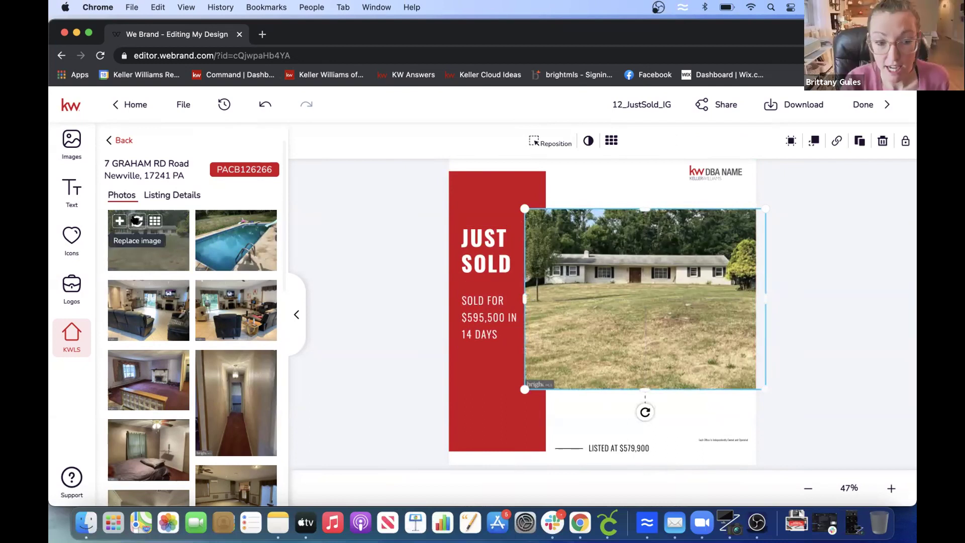
click(660, 272)
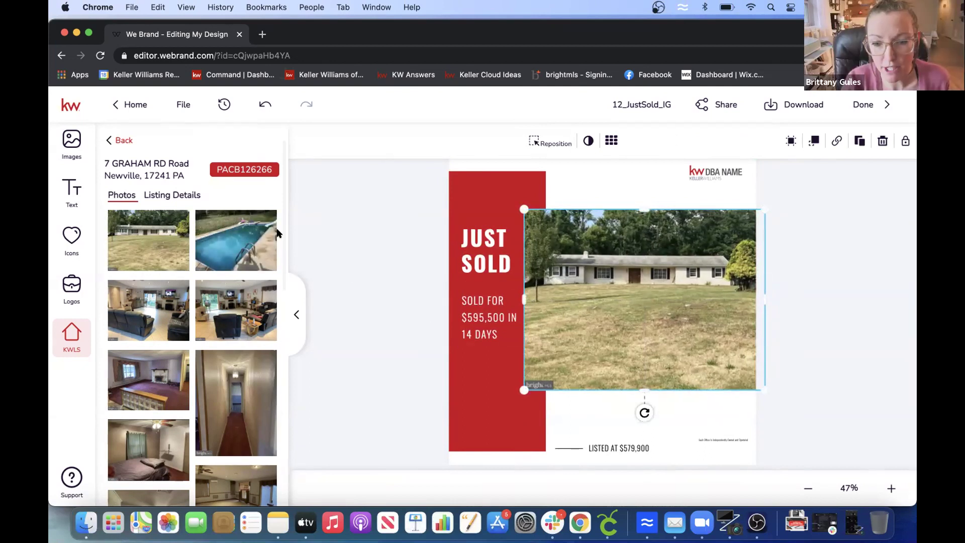
click(221, 223)
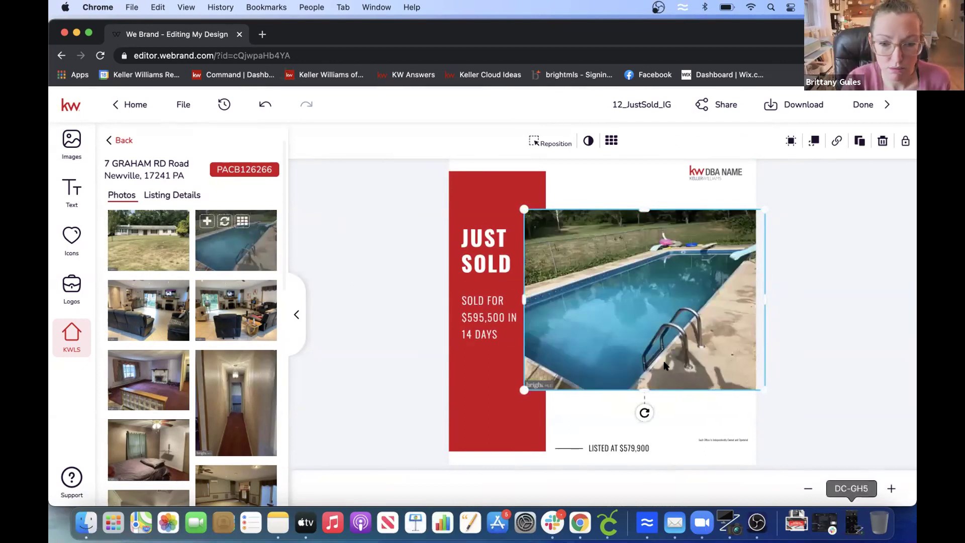
click(858, 316)
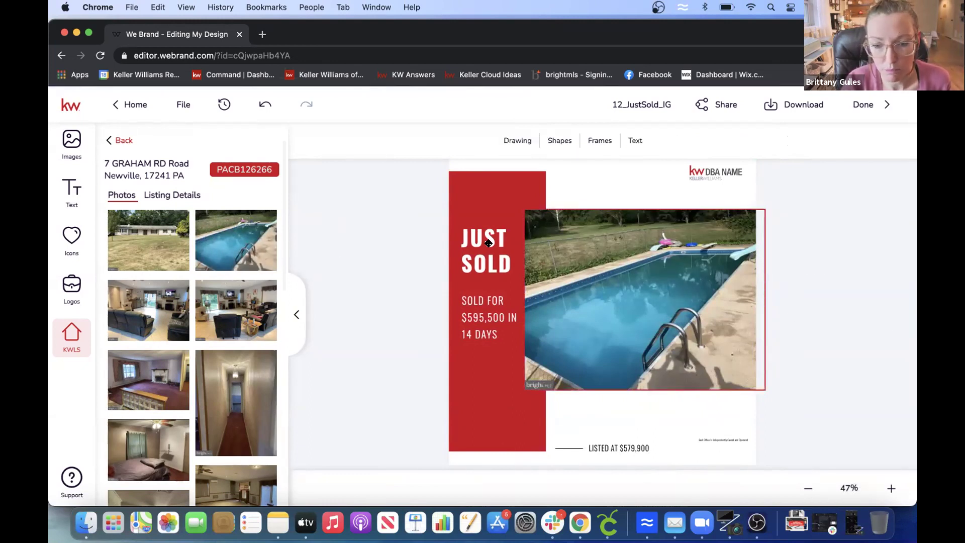
- Change the sale price to 285,000 so the panel reads SOLD FOR $285,000
click(481, 315)
drag(504, 317, 468, 314)
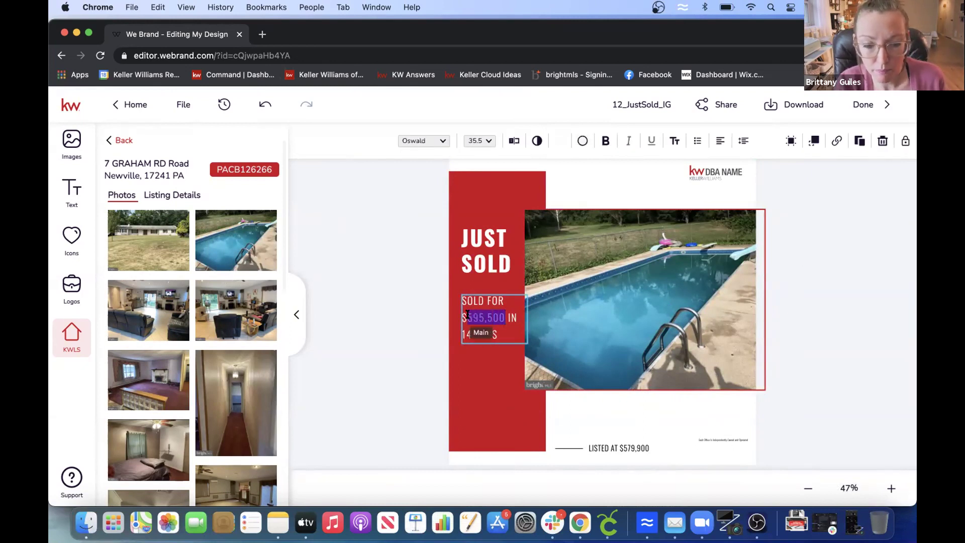
text(285,000)
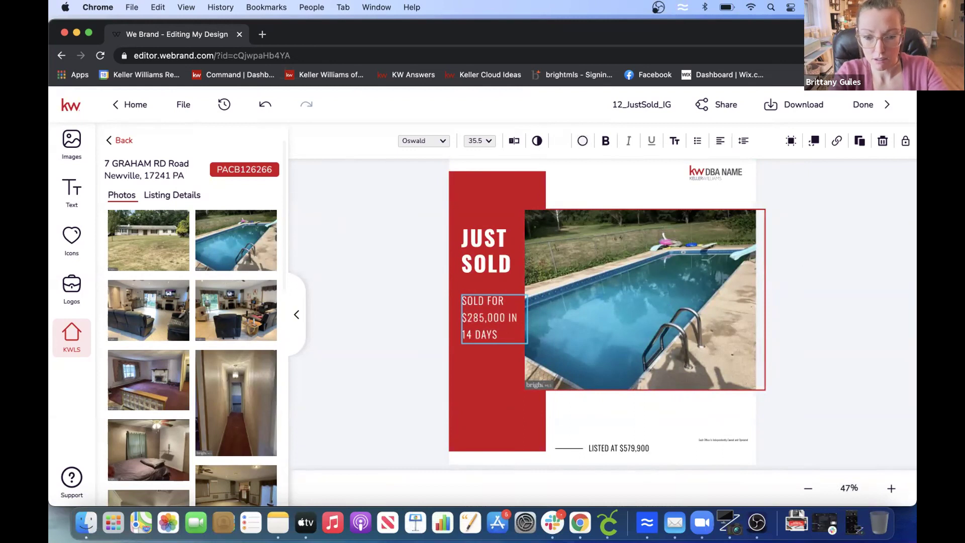
mouse_move(502, 302)
mouse_down()
mouse_move(472, 326)
mouse_move(504, 319)
mouse_up()
click(497, 332)
key(BackSpace)
key(BackSpace)
key(BackSpace)
key(BackSpace)
key(BackSpace)
text(R)
text(D Fo)
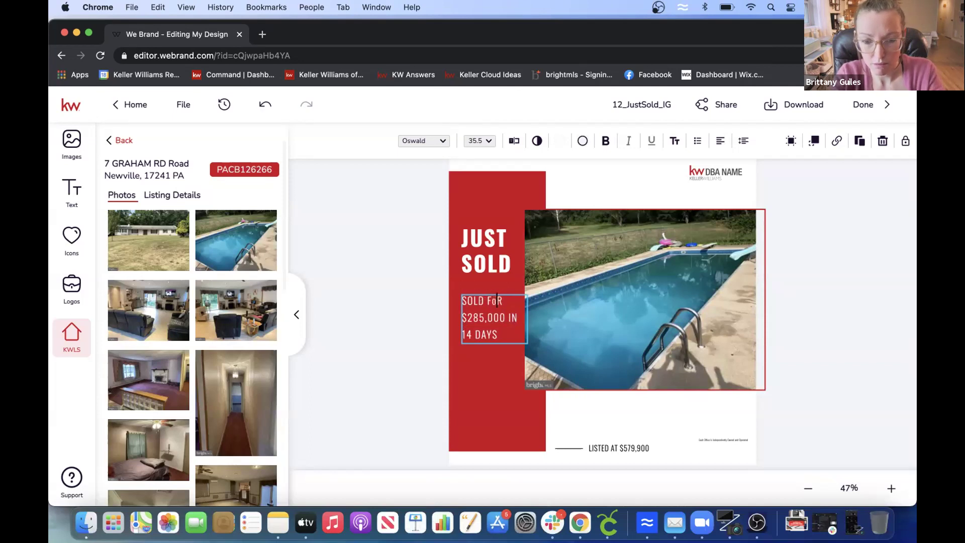
key(BackSpace)
text(O)
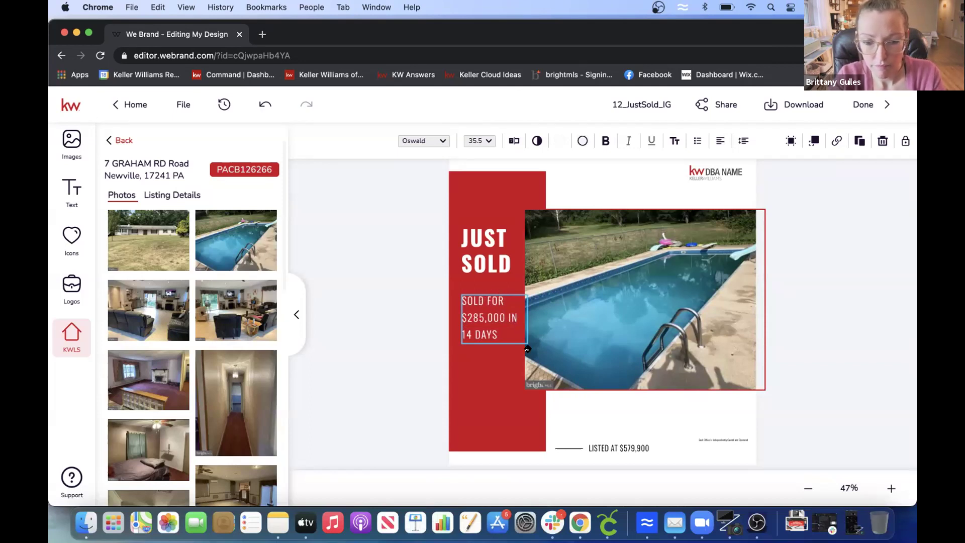
click(493, 342)
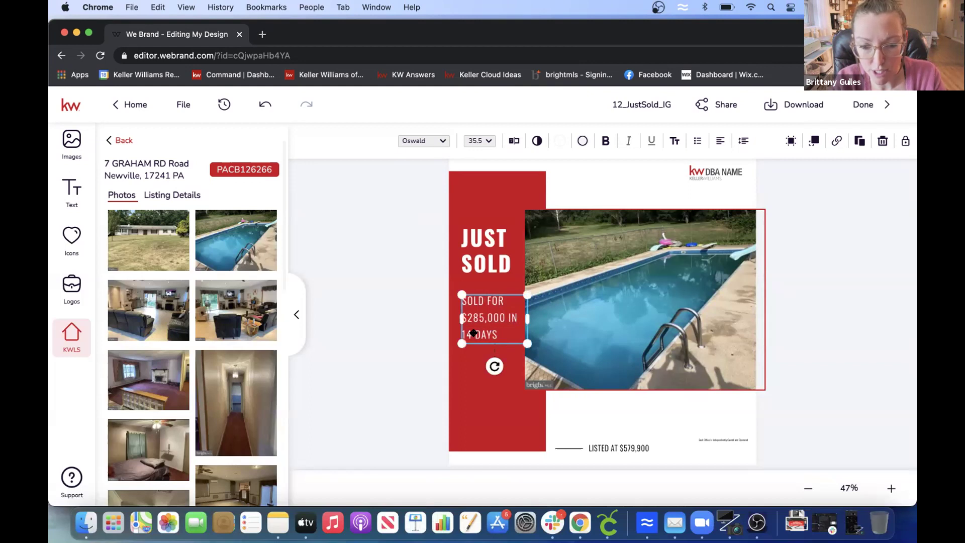
- Delete the 'IN 14 DAYS' wording and the LISTED AT price line
double_click(474, 332)
key(BackSpace)
key(BackSpace)
key(BackSpace)
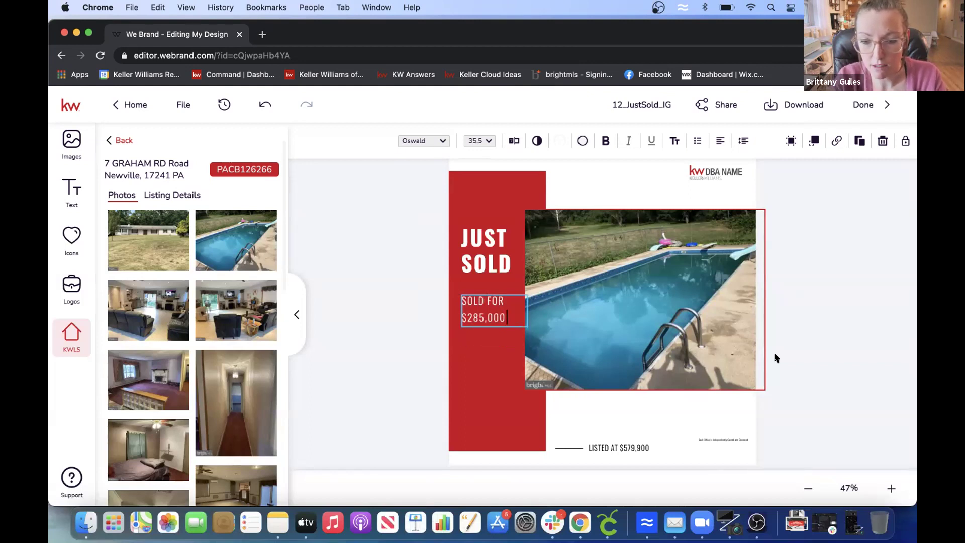
key(Escape)
double_click(634, 445)
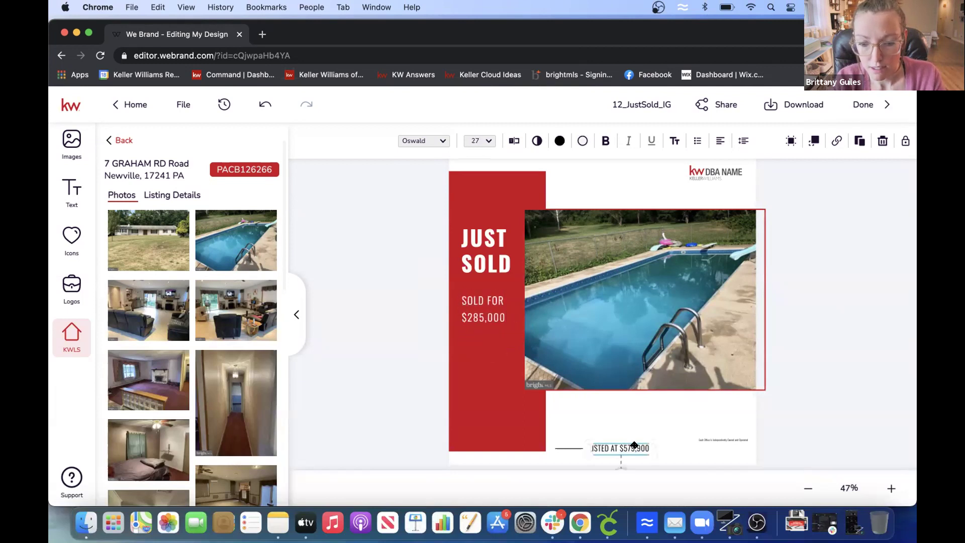
key(BackSpace)
key(BackSpace)
key(BackSpace)
key(BackSpace)
key(BackSpace)
key(BackSpace)
key(BackSpace)
key(BackSpace)
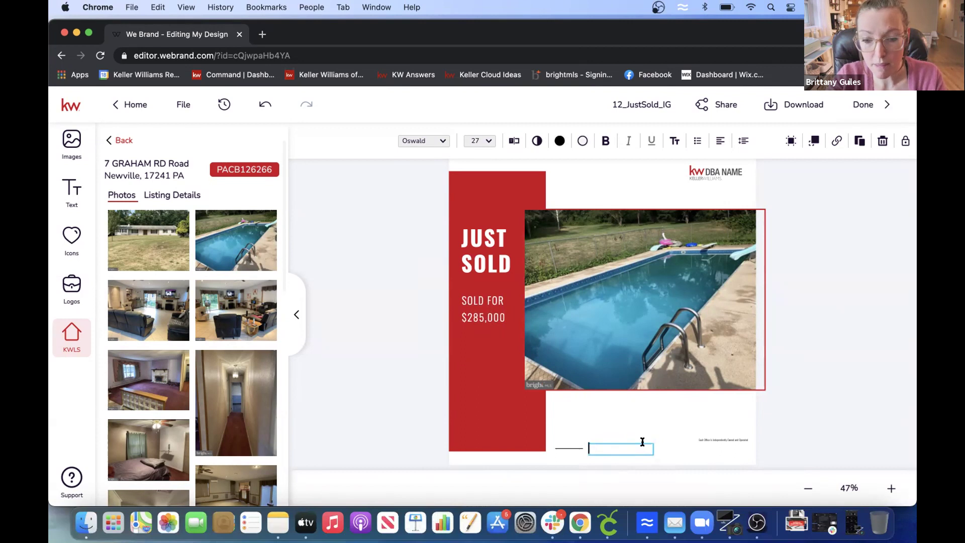
click(844, 386)
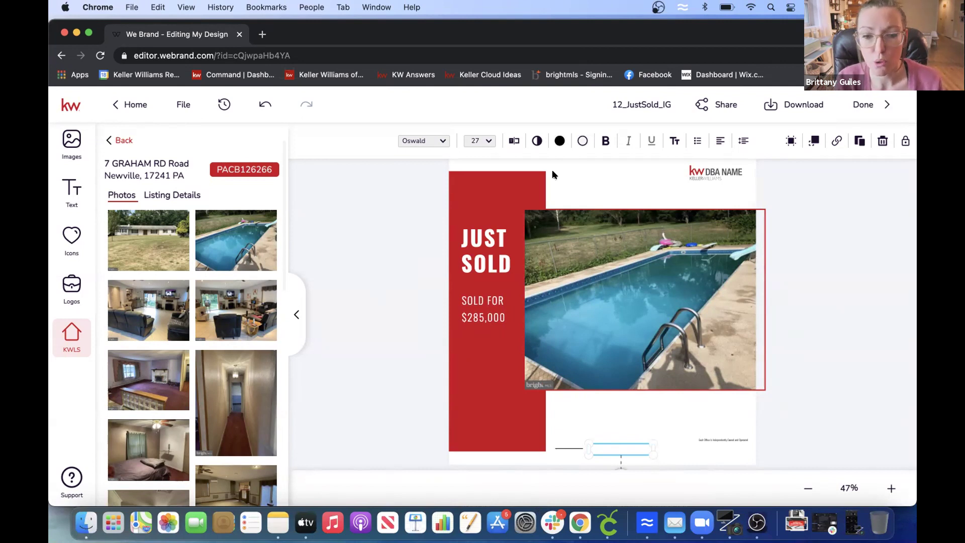
- Replace the KW DBA NAME placeholder logo with the KW of CENTRAL PA logo
click(886, 310)
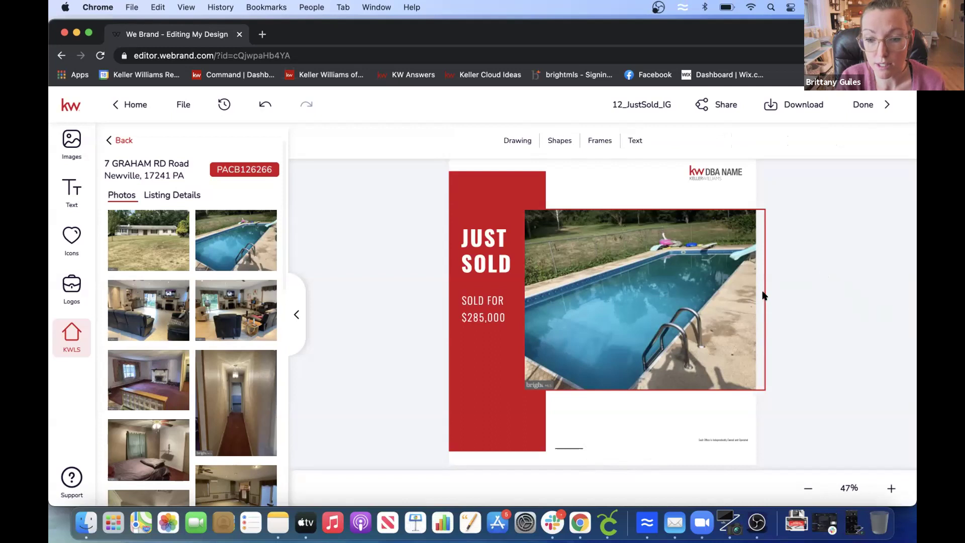
click(710, 174)
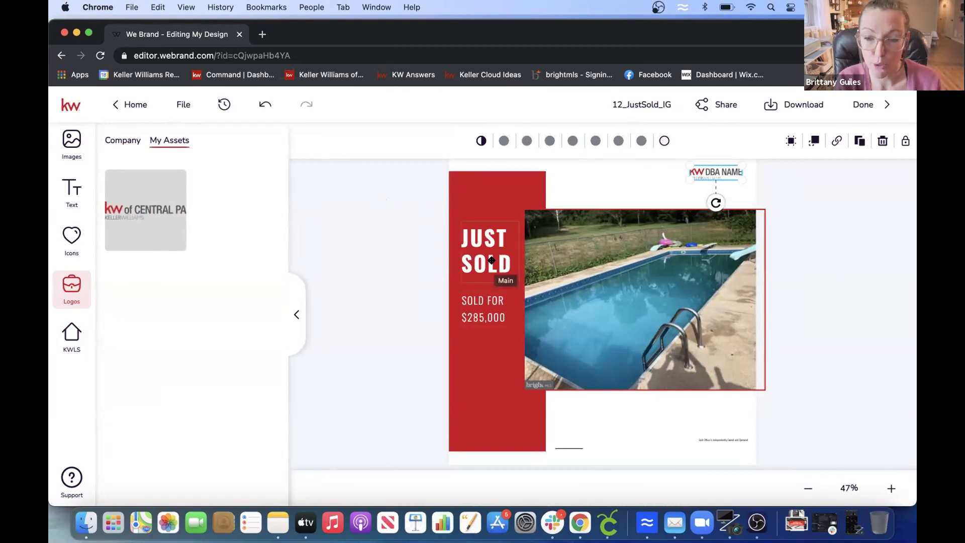
mouse_move(149, 228)
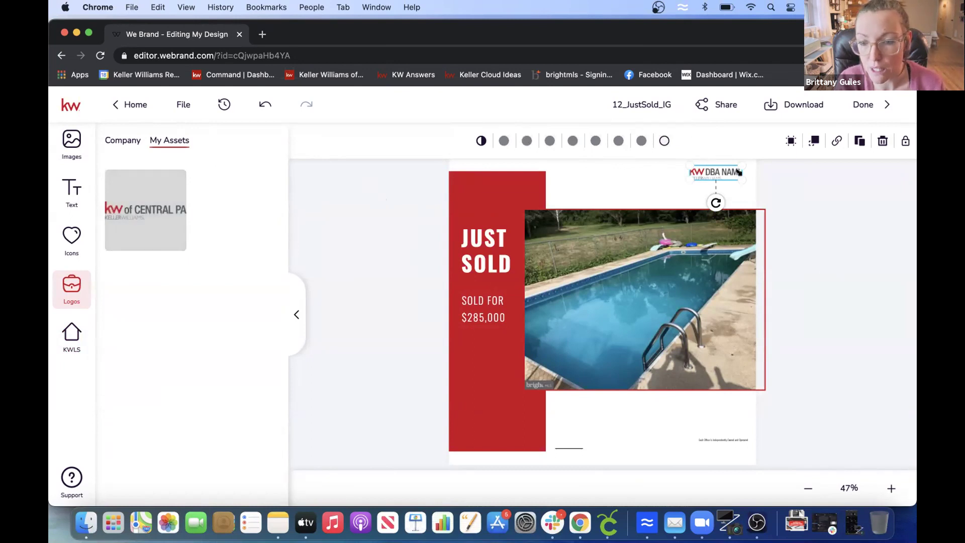
mouse_move(138, 204)
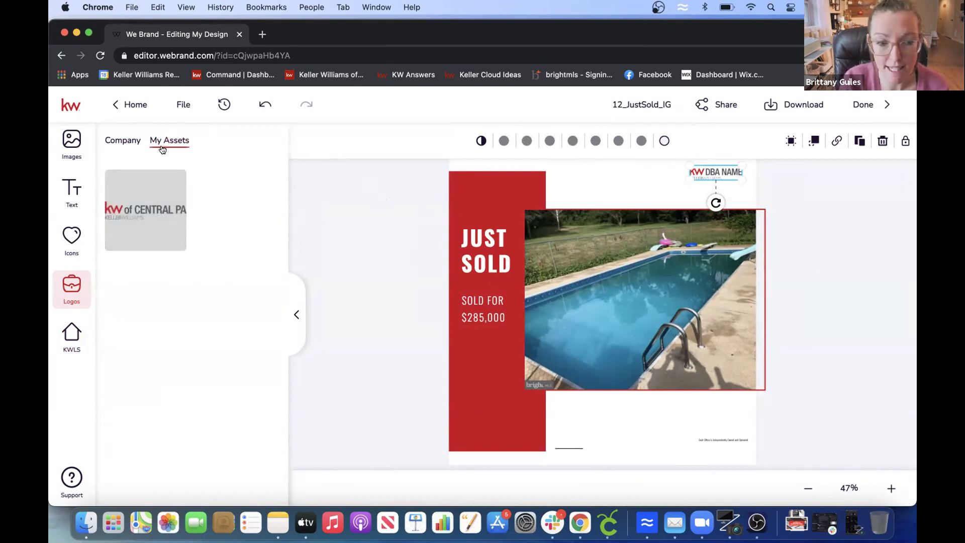
mouse_move(150, 185)
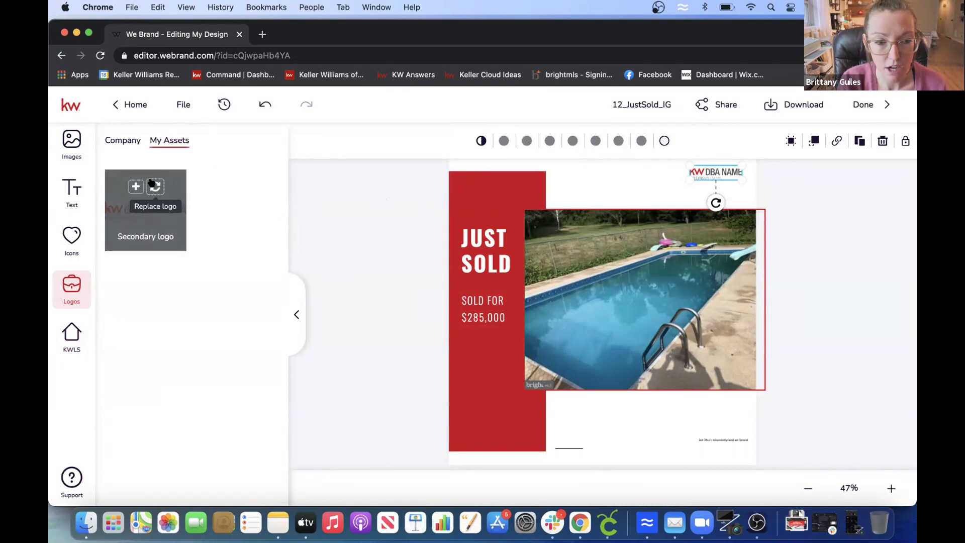
click(149, 187)
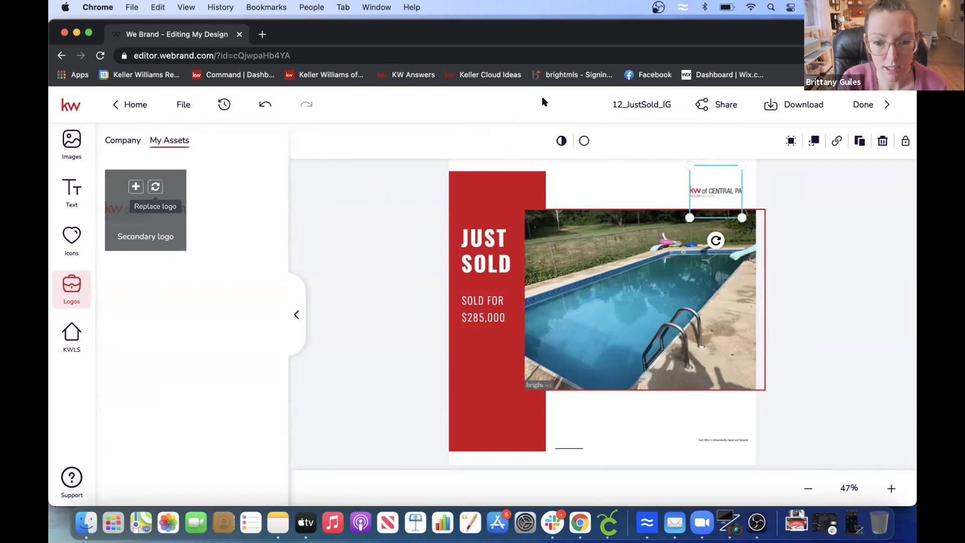
- Enlarge the logo slightly, place it at the top right, and save the design
drag(741, 217, 753, 229)
mouse_move(722, 189)
mouse_down()
mouse_move(611, 172)
mouse_move(721, 170)
mouse_move(605, 173)
mouse_move(499, 409)
mouse_move(640, 400)
mouse_move(715, 173)
mouse_up()
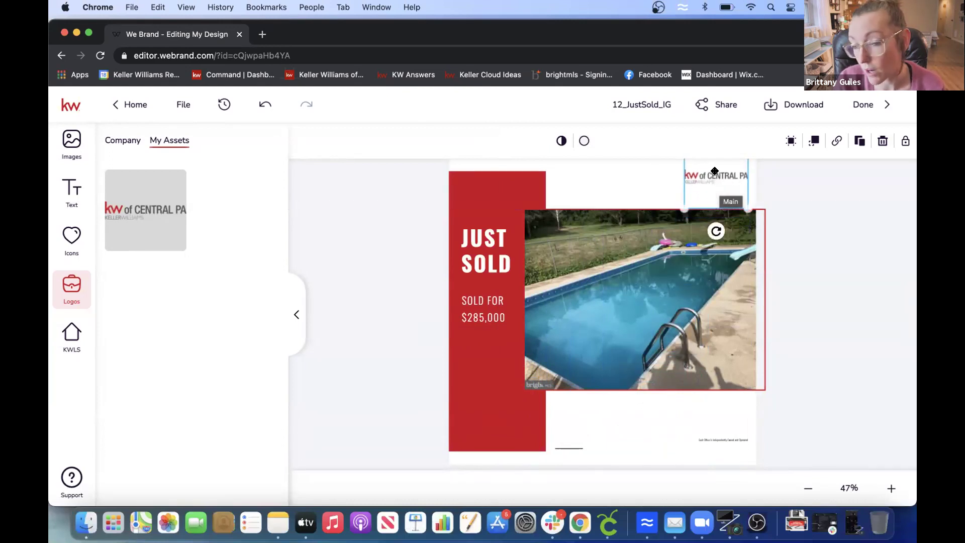
click(794, 207)
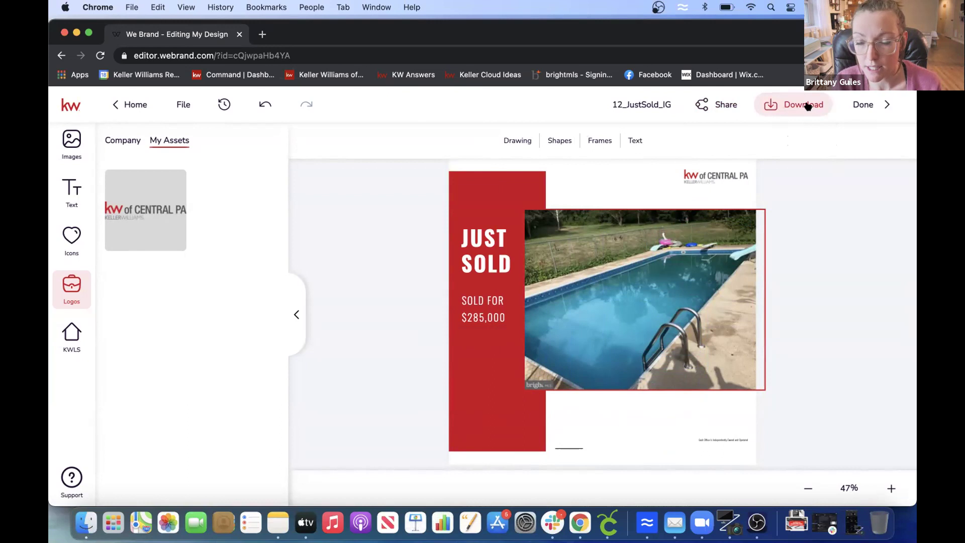
click(861, 107)
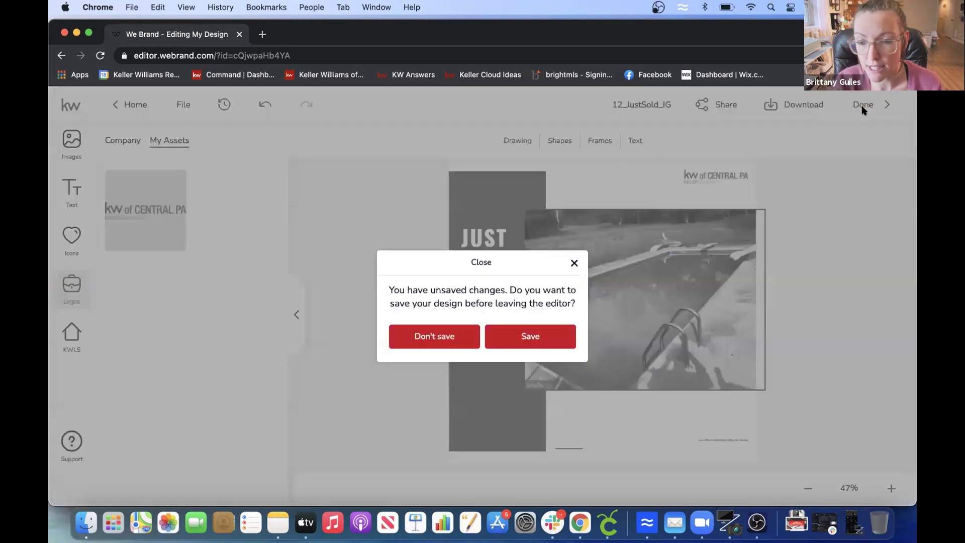
click(513, 337)
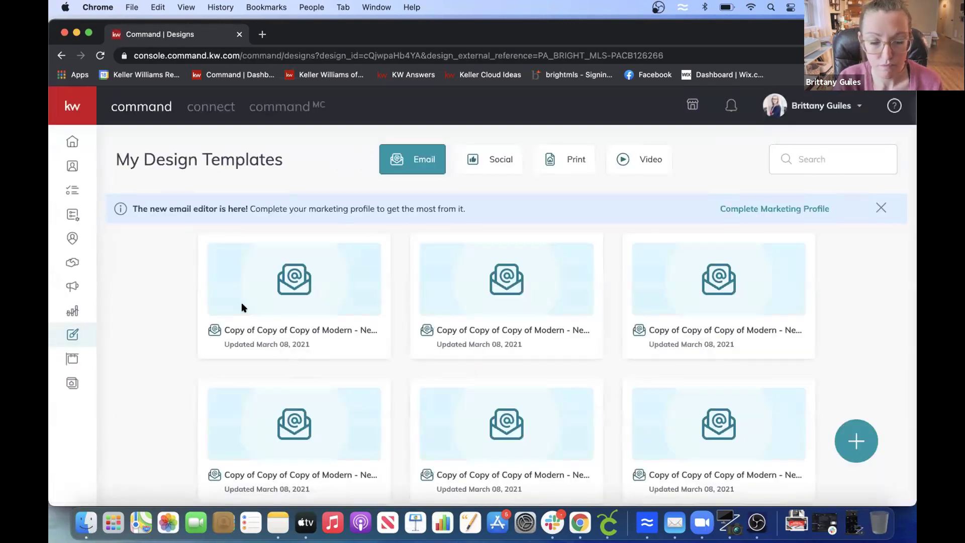
- Create a new Social Post campaign from the Campaigns area
click(69, 285)
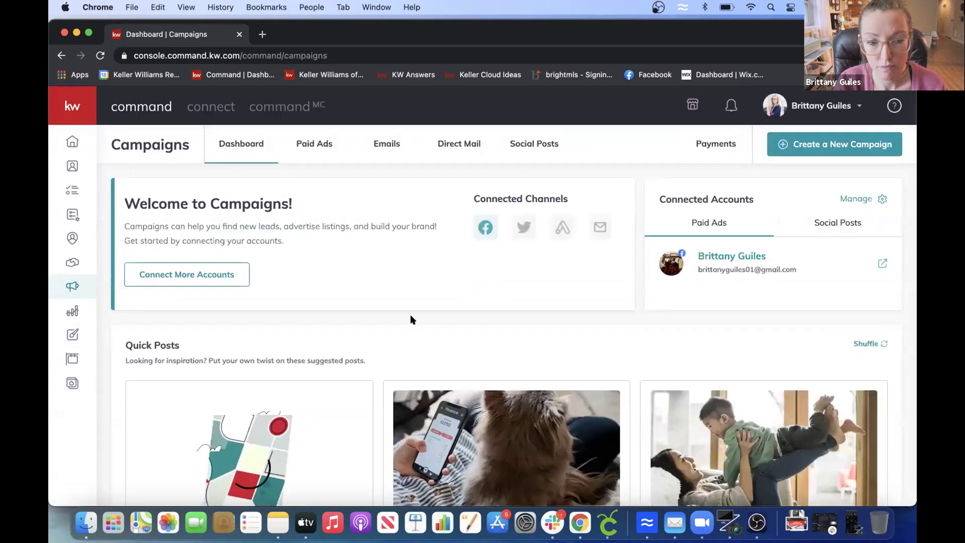
click(821, 144)
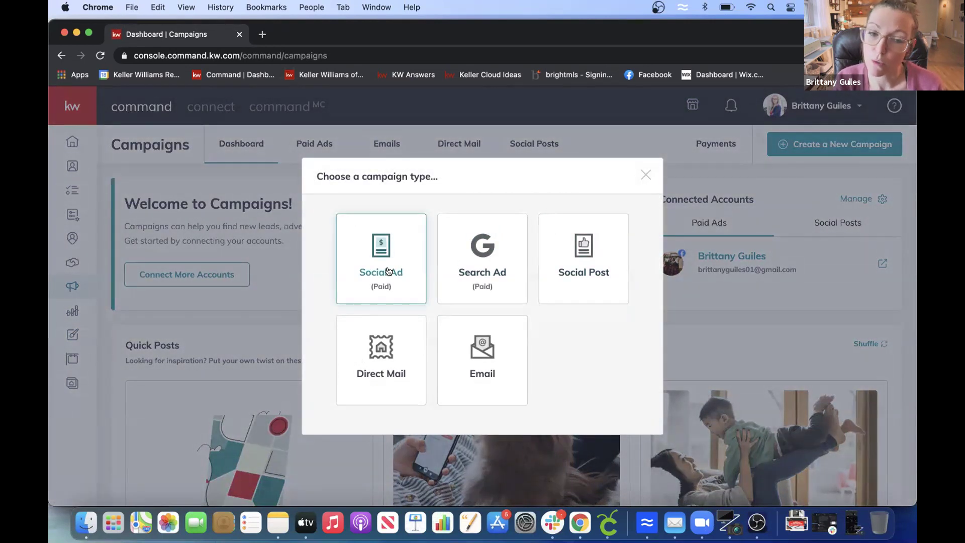
click(574, 254)
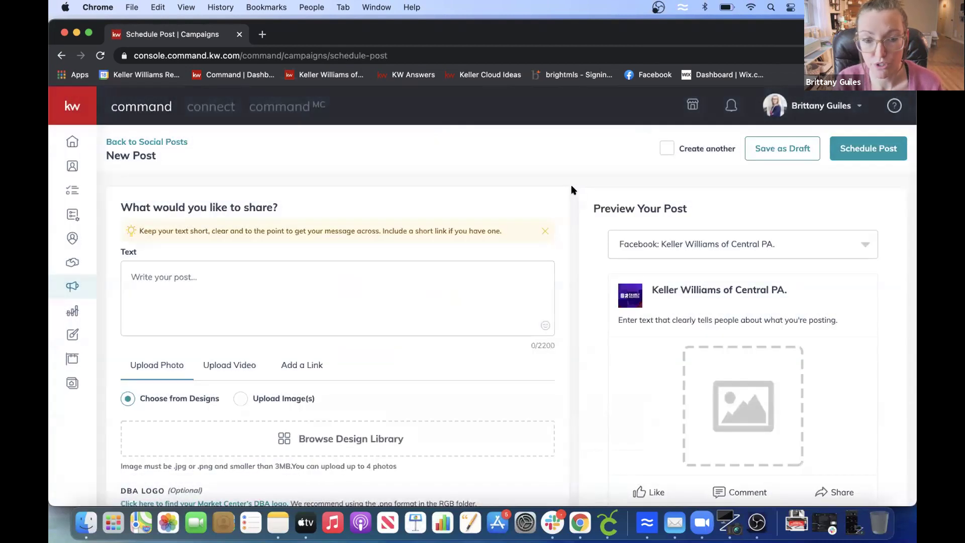
- Enter the caption 'Just Sold in Newville. So glad my buyers found their dream home with a POOL!' in the text box
click(323, 271)
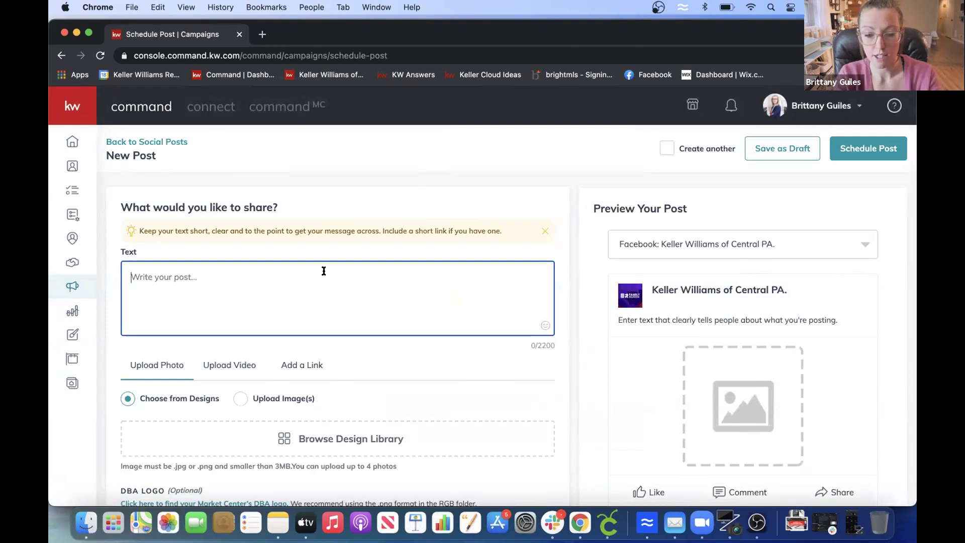
text(So)
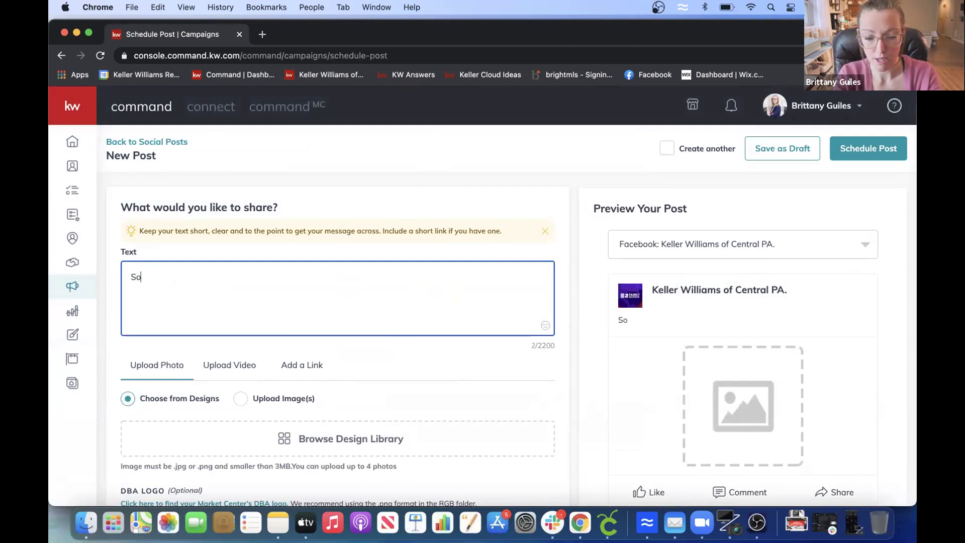
key(BackSpace)
key(BackSpace)
key(BackSpace)
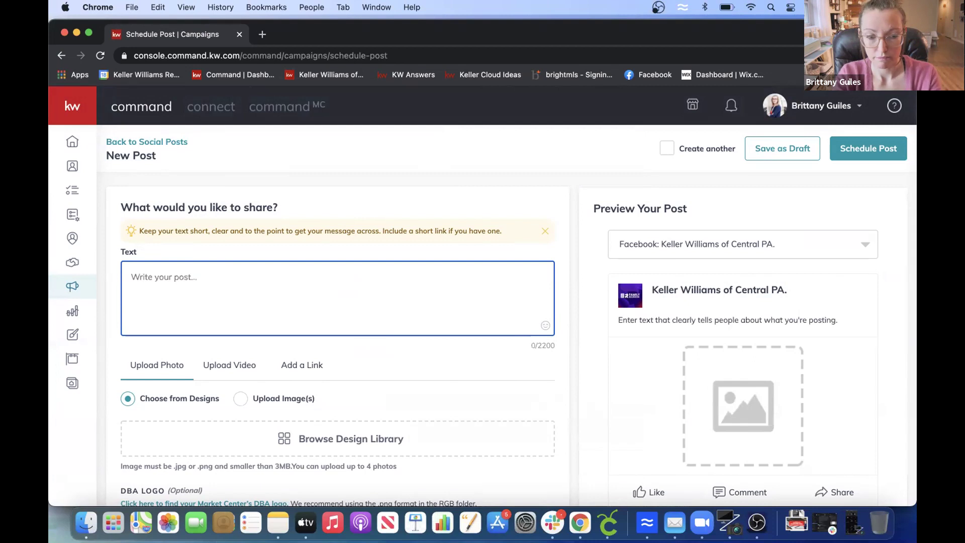
text(Just Sold)
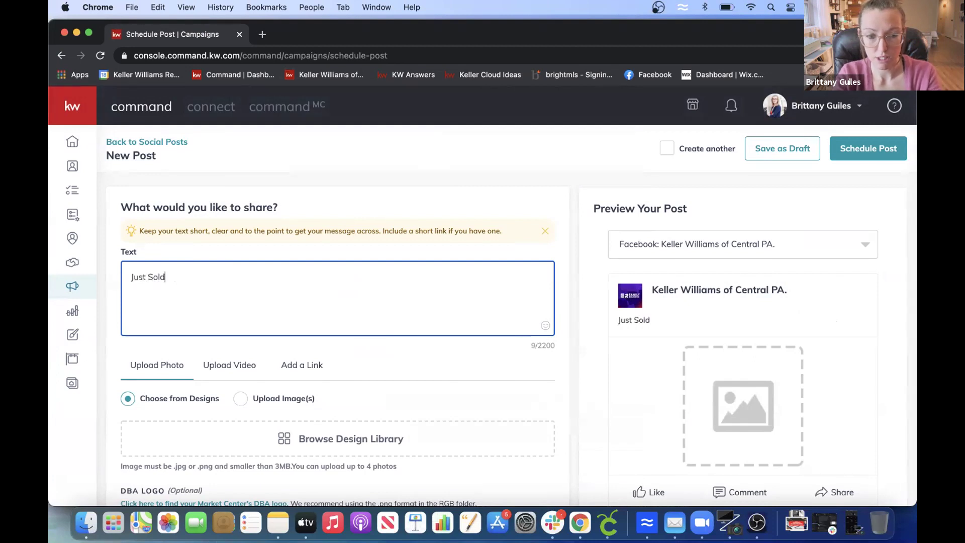
text( in Newville)
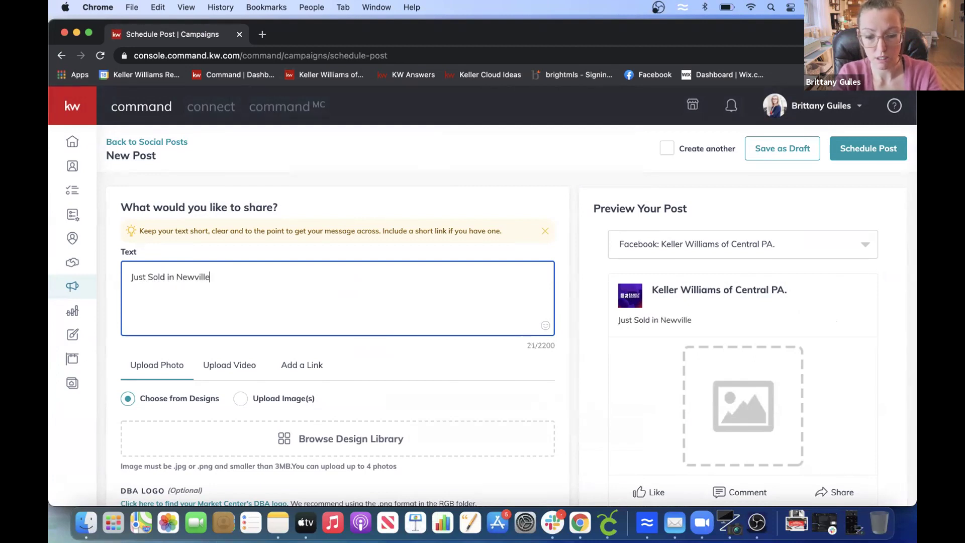
text(. So )
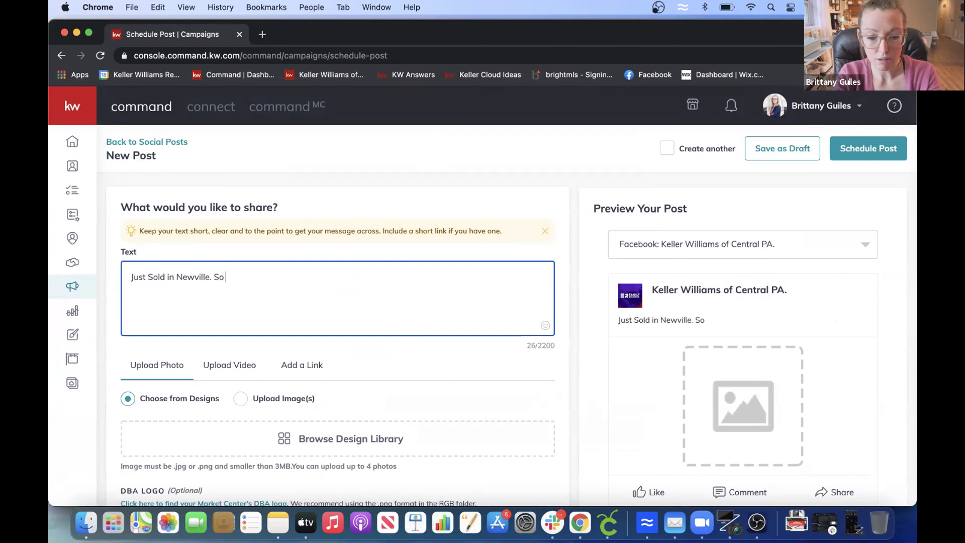
text(glad my buyers found their d)
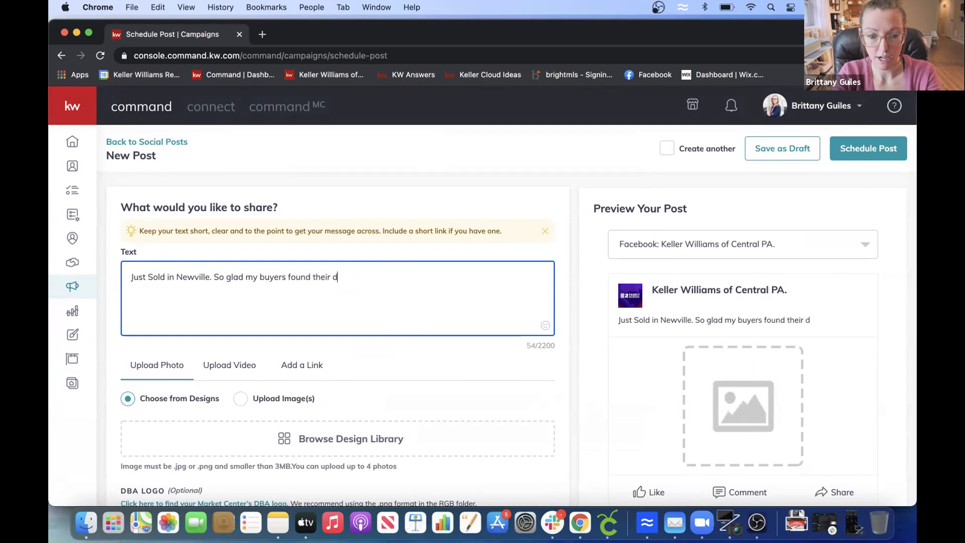
text(ream home wih)
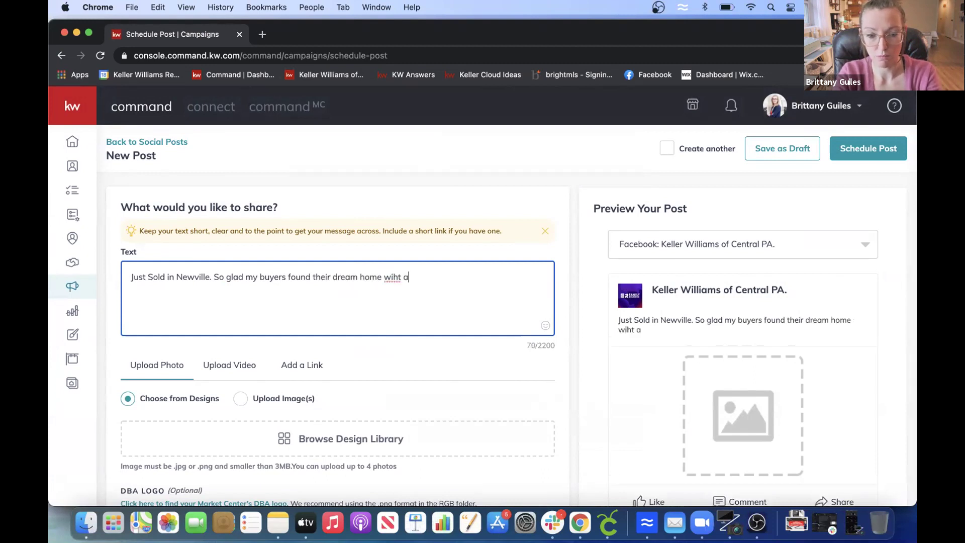
key(BackSpace)
text(th a POOL!)
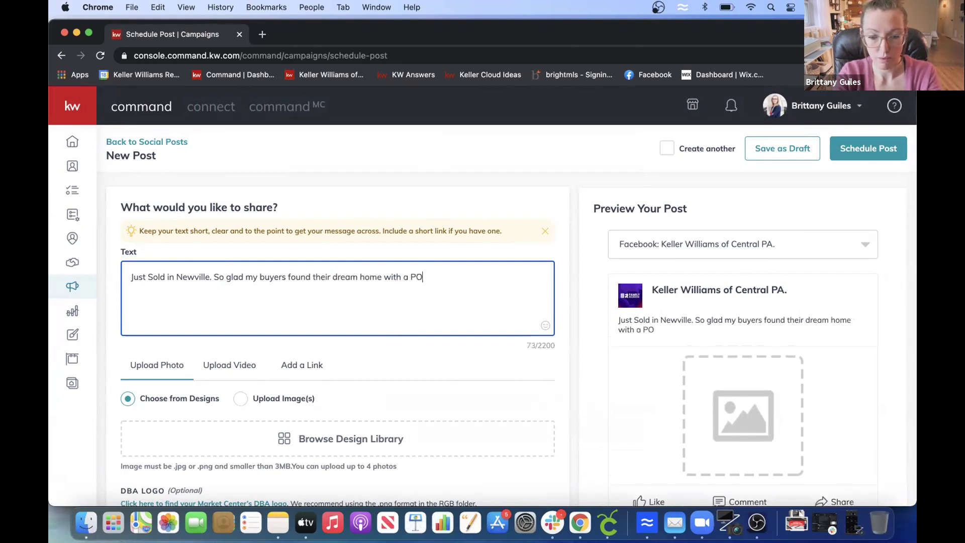
click(370, 350)
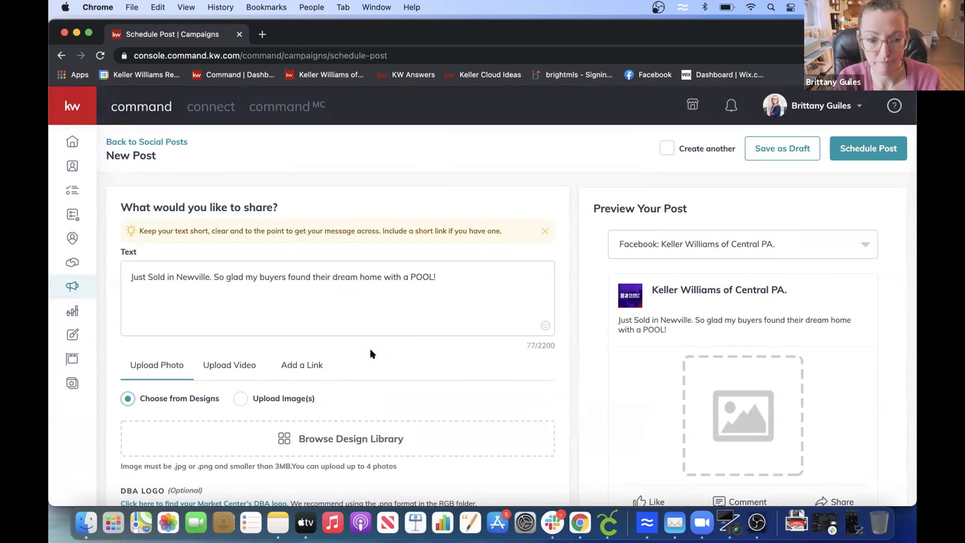
scroll(370, 350, down, 5)
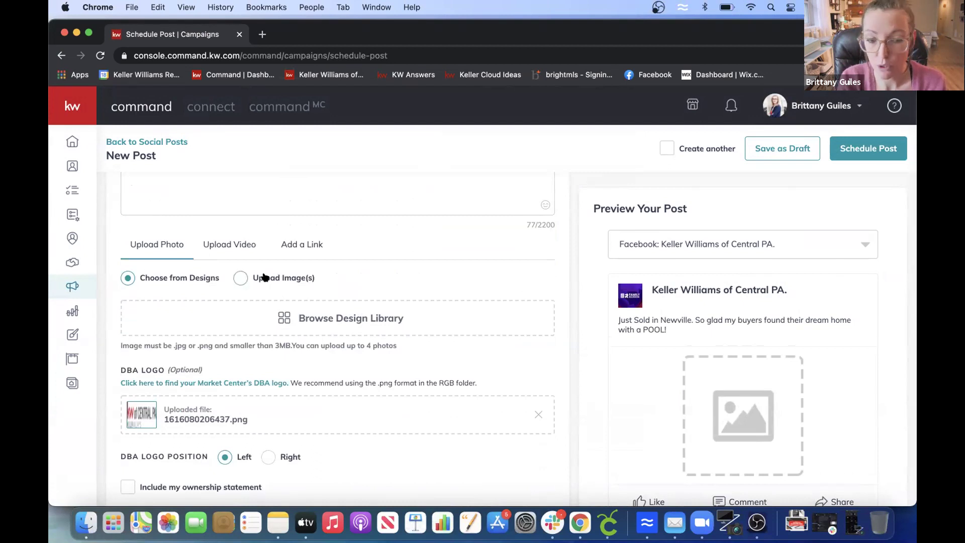
- Attach the 12_JustSold_IG design from the Design Library with a Square (1:1) crop
click(318, 317)
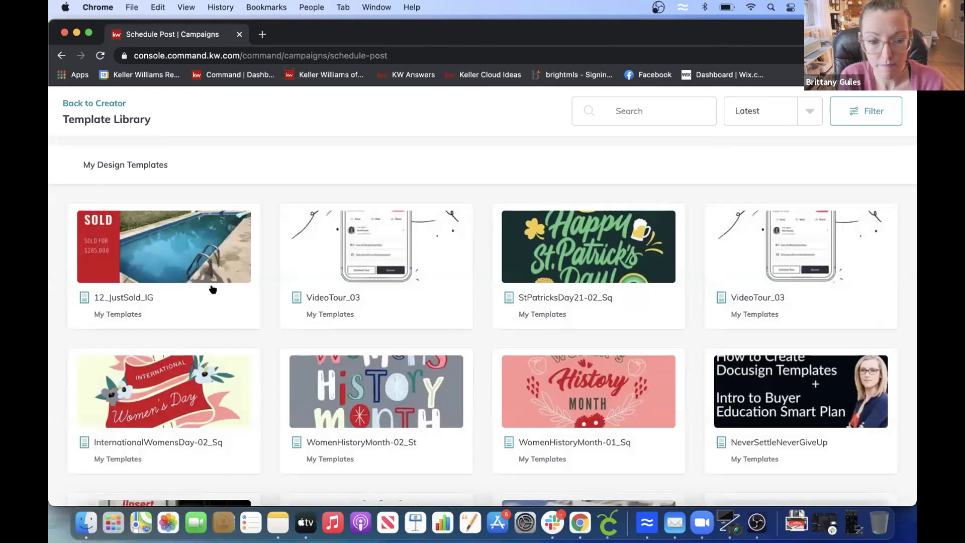
click(165, 251)
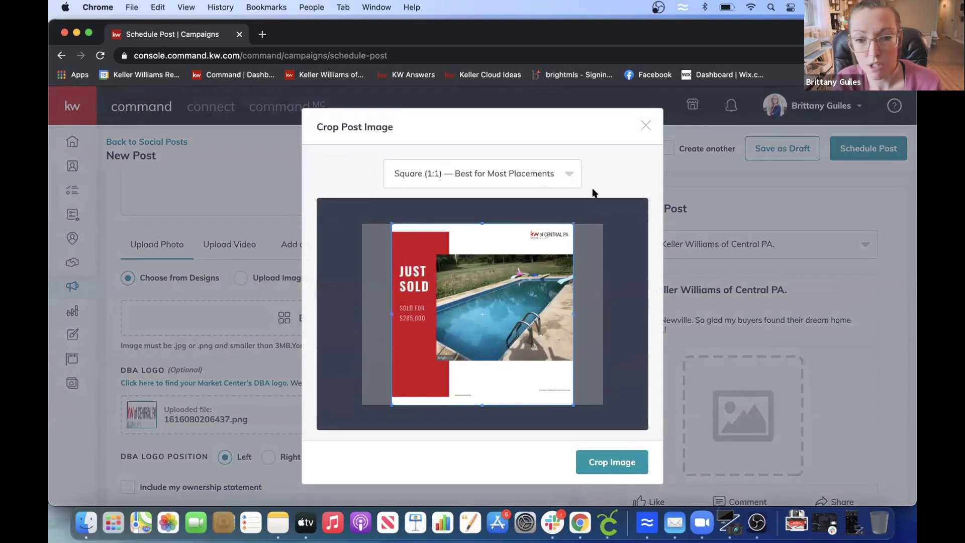
click(598, 457)
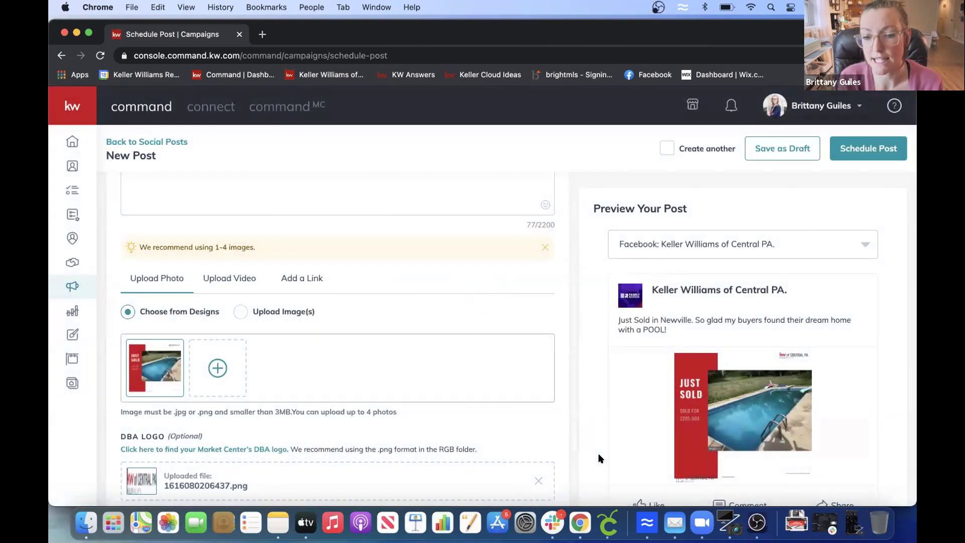
scroll(536, 421, down, 5)
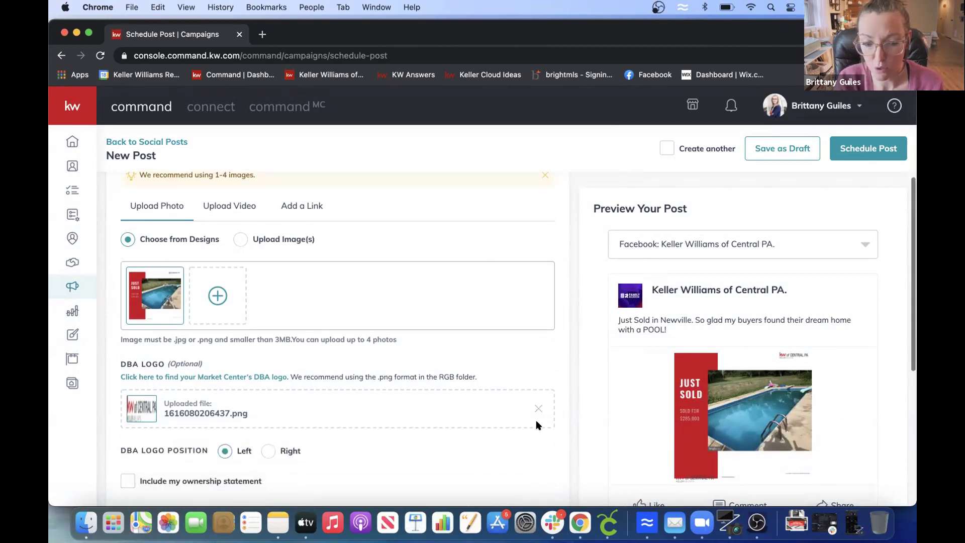
- Target the agent's own realtor page and set the post date to March 20, 2021
scroll(535, 422, down, 2)
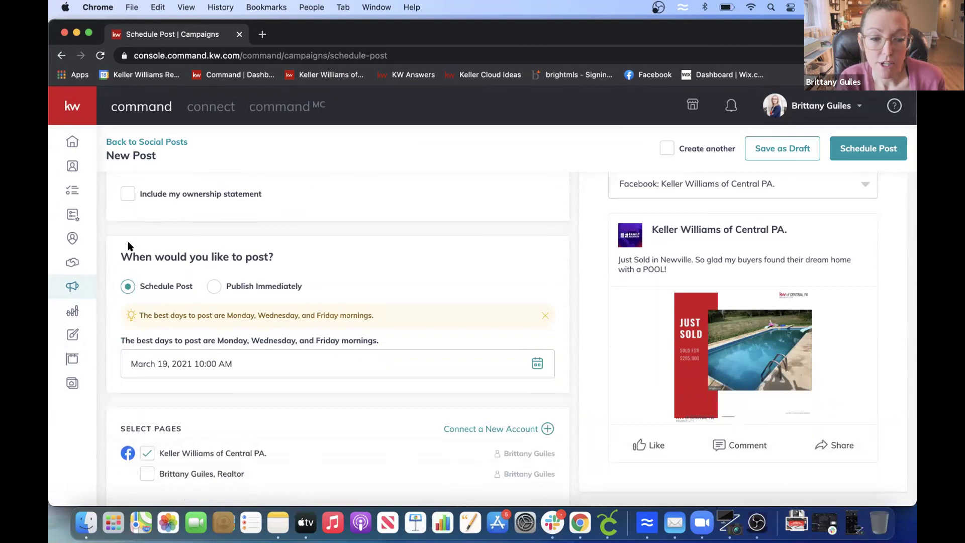
click(142, 475)
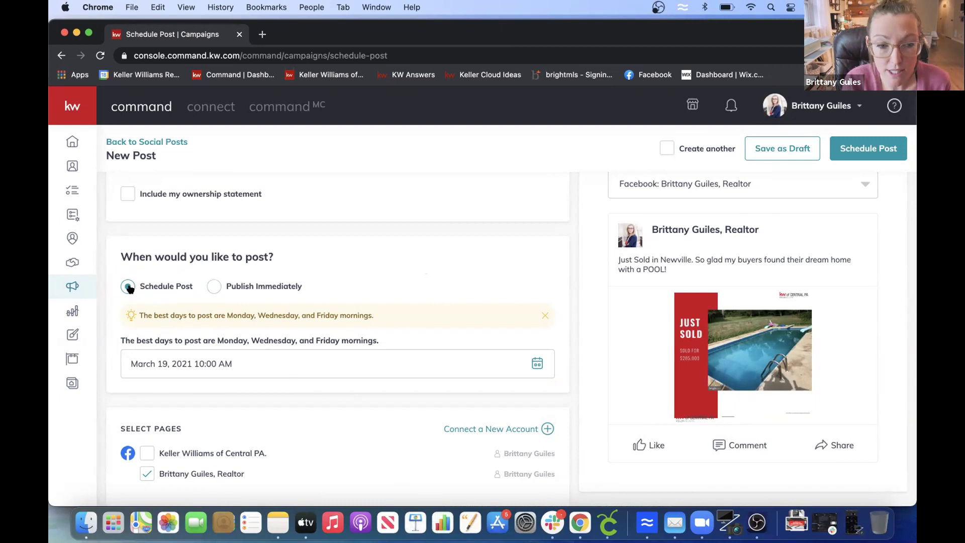
click(535, 362)
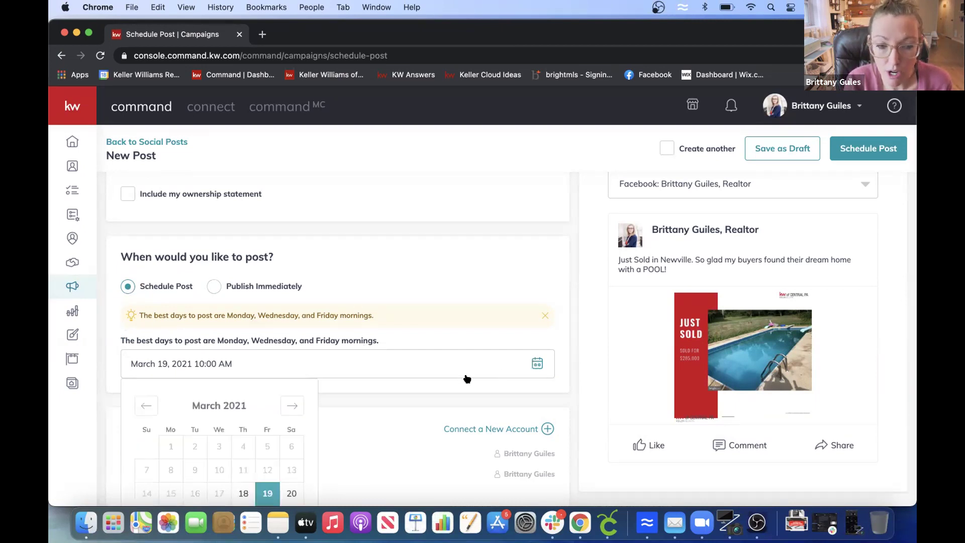
click(290, 493)
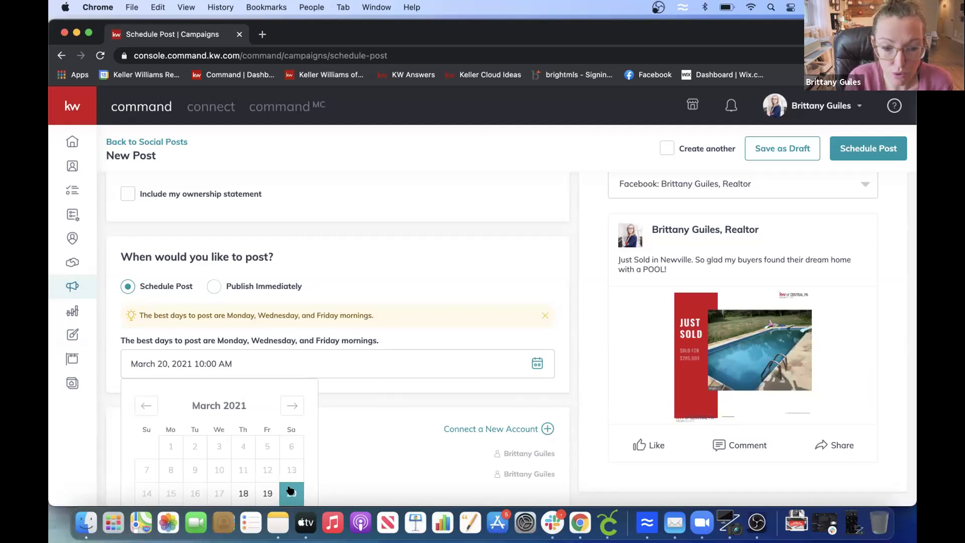
click(210, 340)
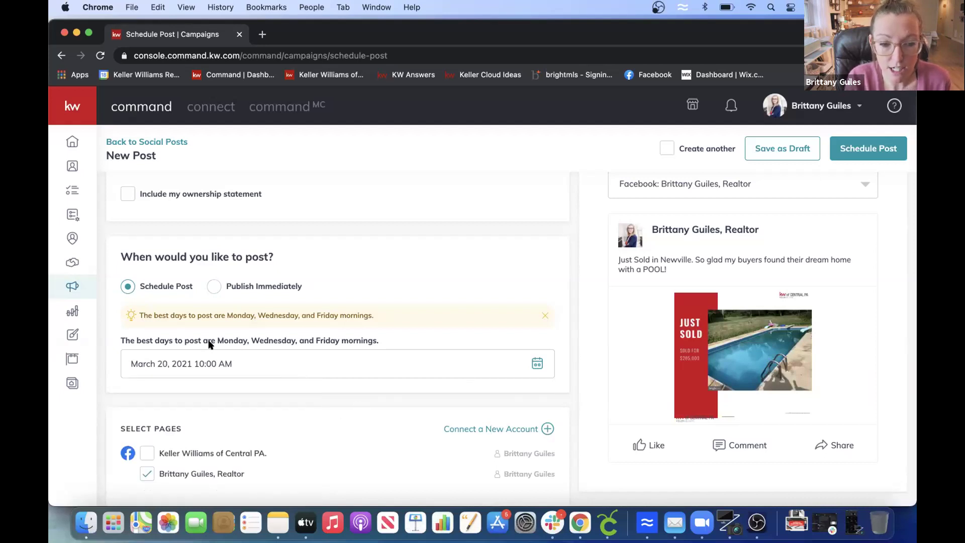
- Review the best-days-to-post hint and the Select Pages section
drag(216, 340, 390, 333)
click(390, 333)
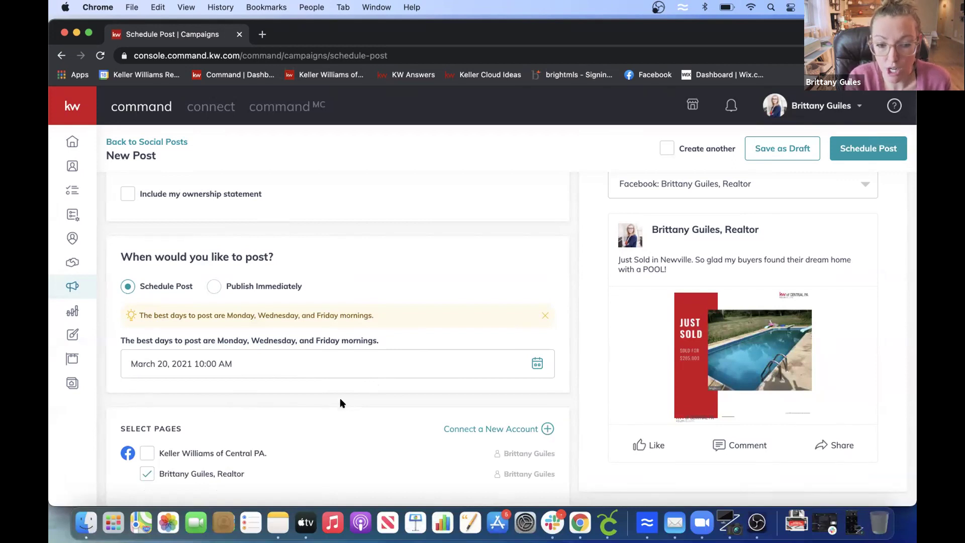
drag(340, 403, 345, 478)
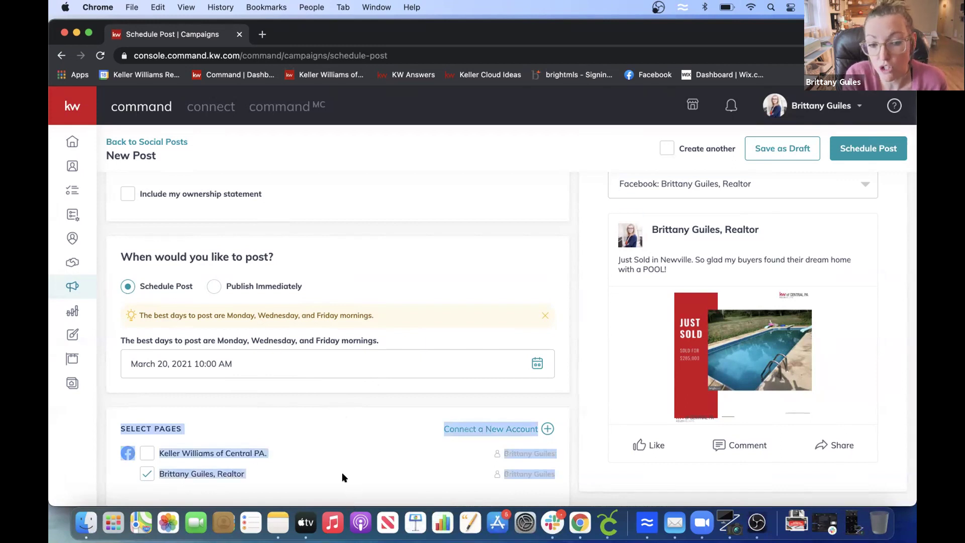
click(571, 470)
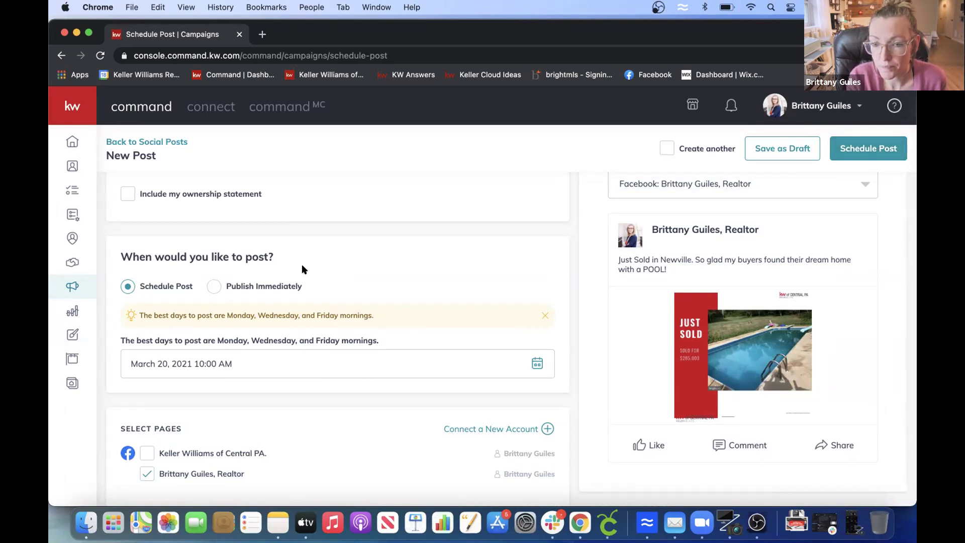
- Reopen the saved 12_JustSold_IG pool design from the Social design templates
click(72, 334)
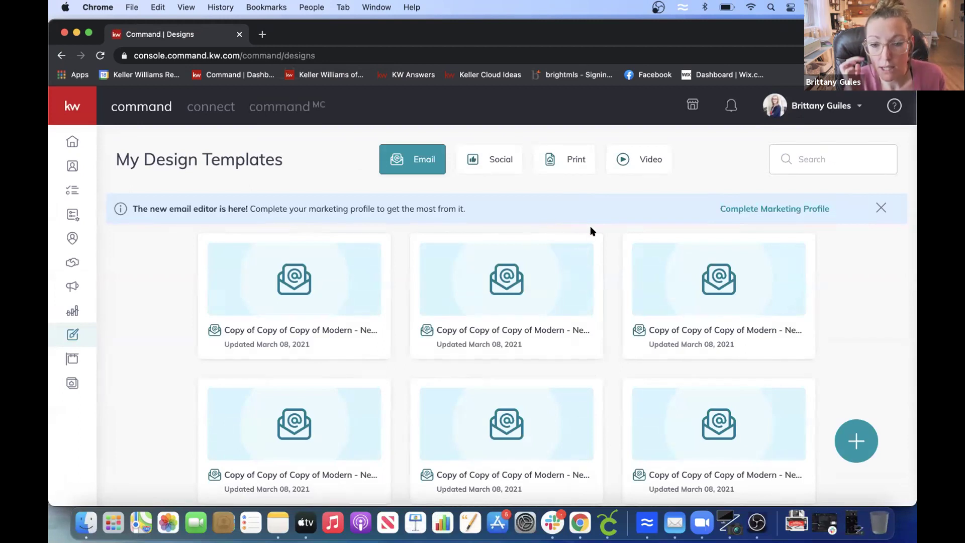
click(499, 159)
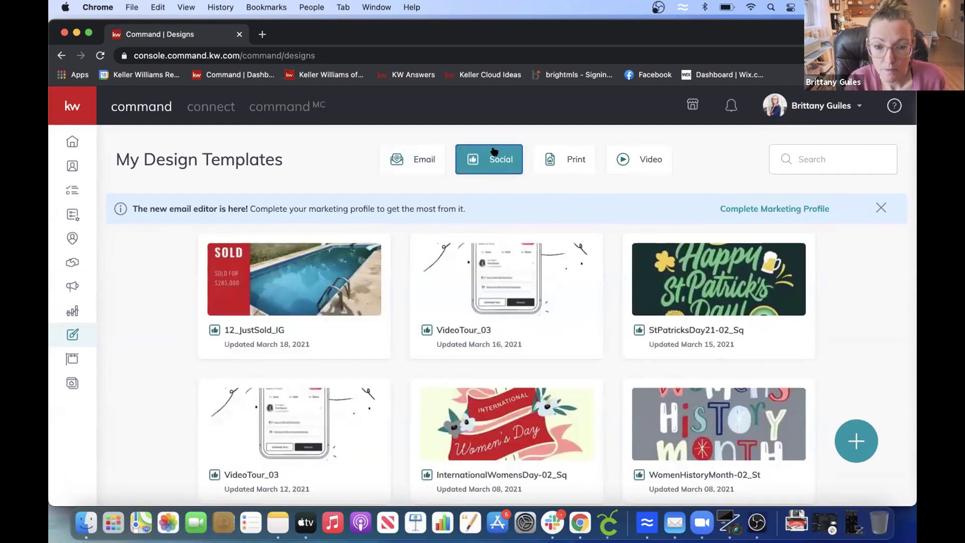
mouse_move(310, 283)
click(332, 270)
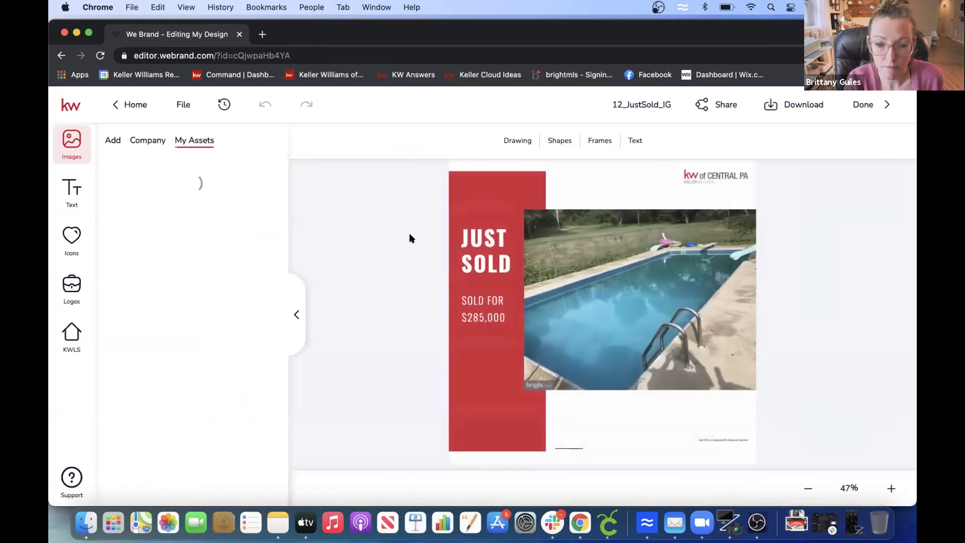
- Download the 12_JustSold_IG design as a JPEG image and open a new browser tab
click(767, 105)
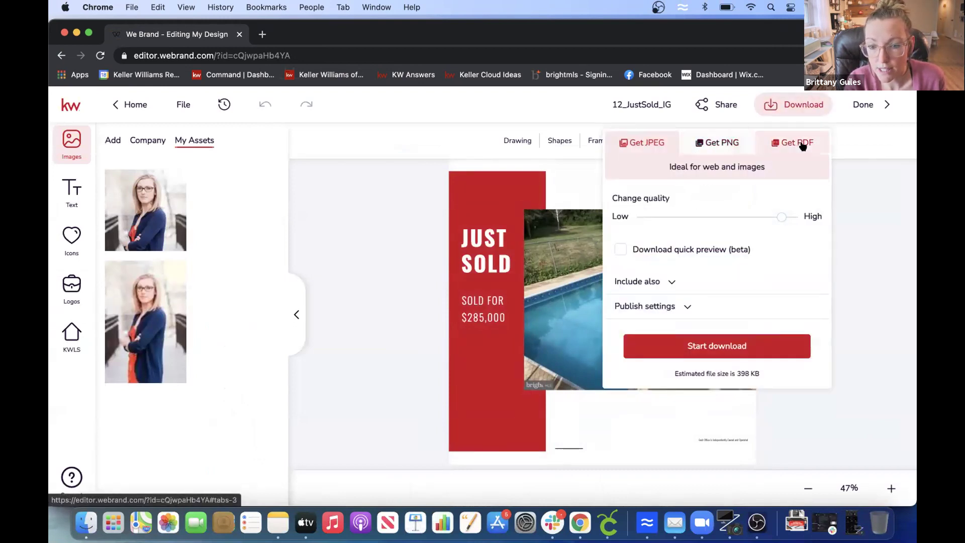
click(711, 338)
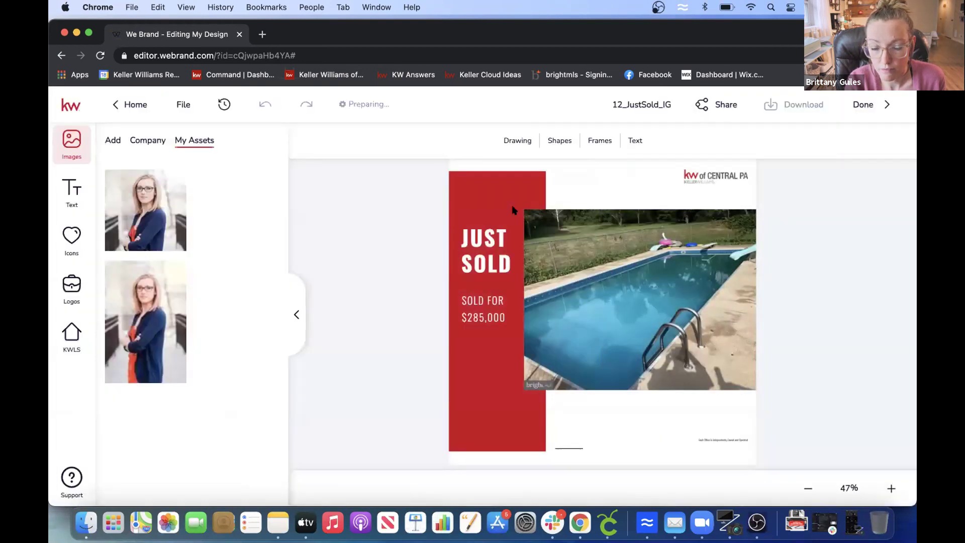
click(261, 35)
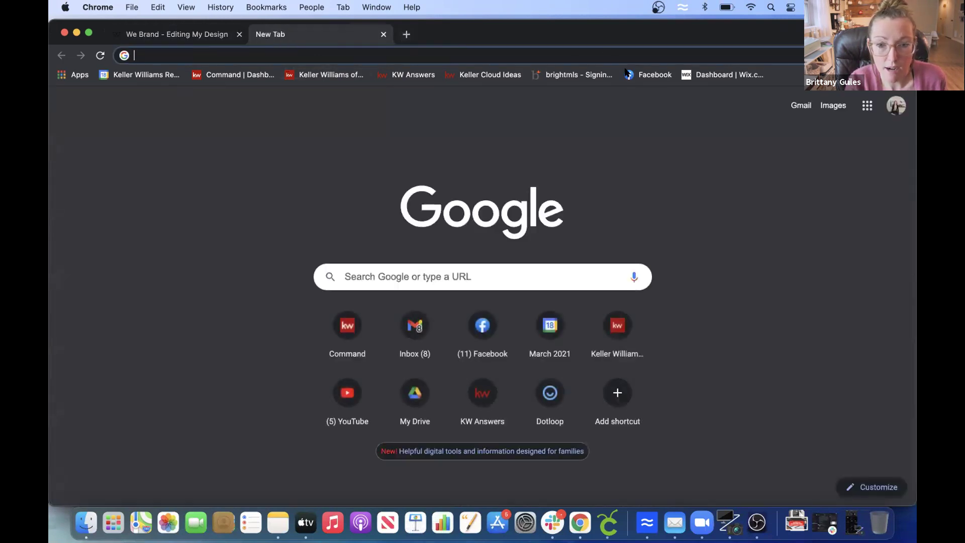
- Attach 12justsoldig_1_original.jpg from Downloads to a new Facebook Photo/Video post
click(644, 77)
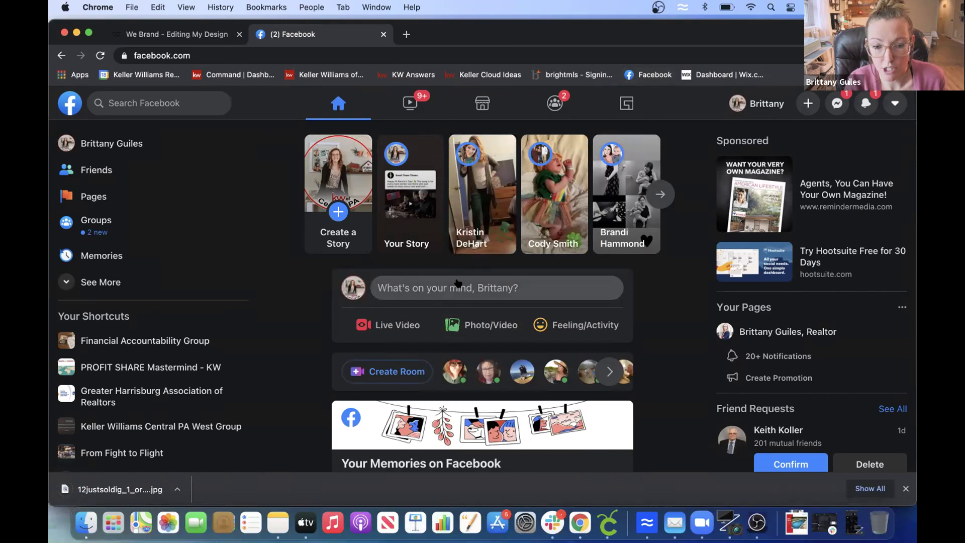
click(473, 327)
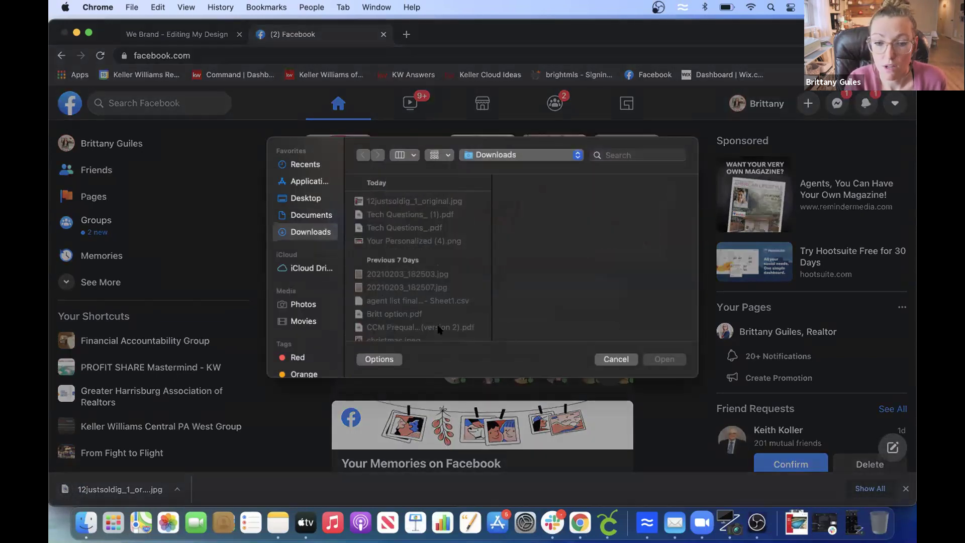
click(411, 207)
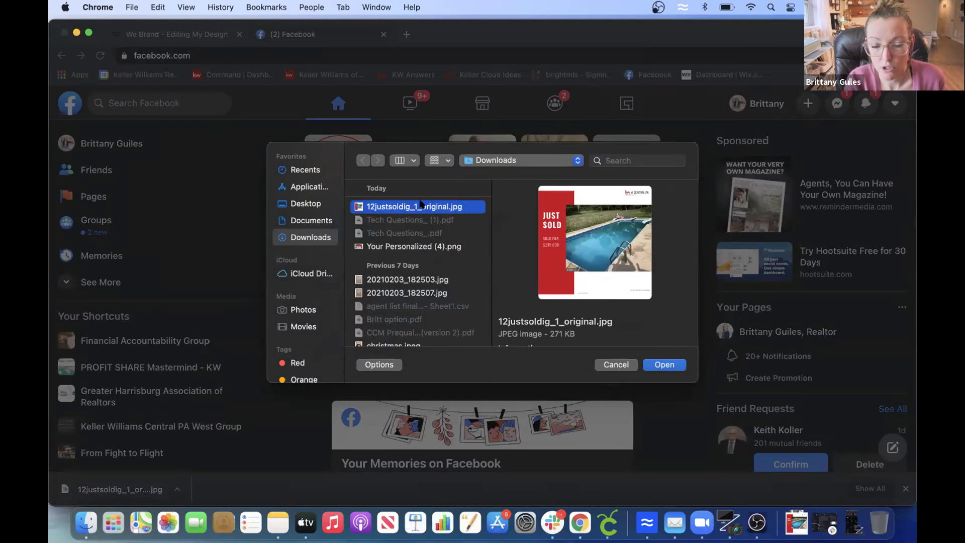
click(664, 363)
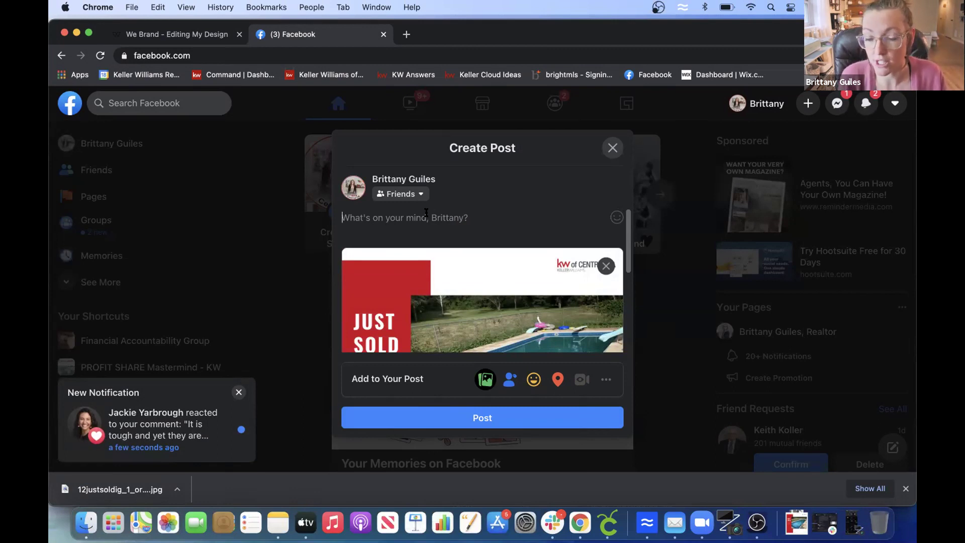
- Type test text in the post, then delete it and close the Create Post draft unshared
text(gfjghfjdghfjghhd)
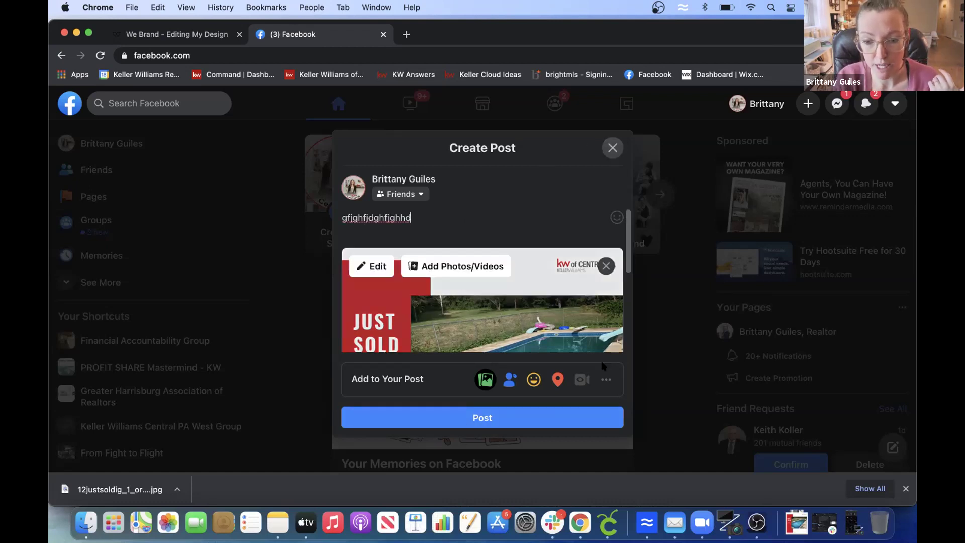
click(606, 379)
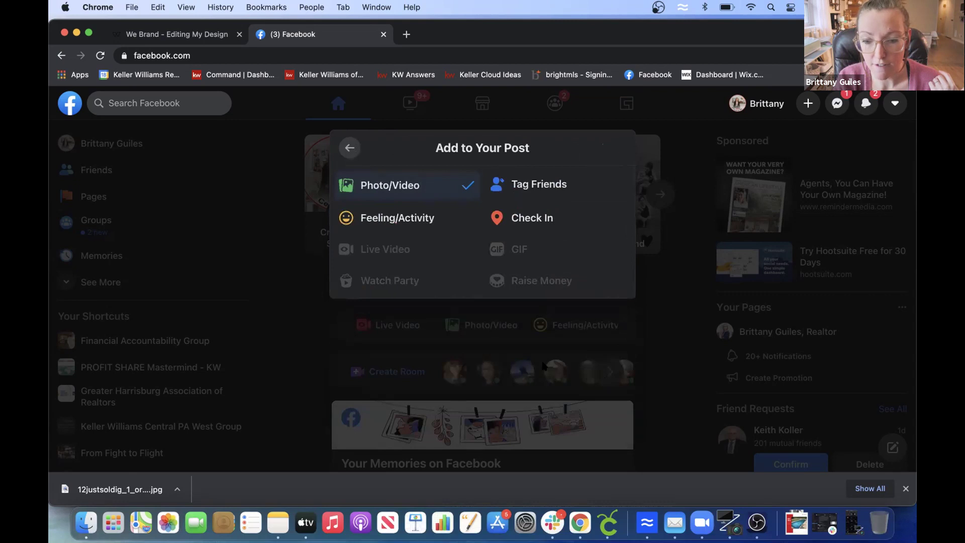
click(349, 144)
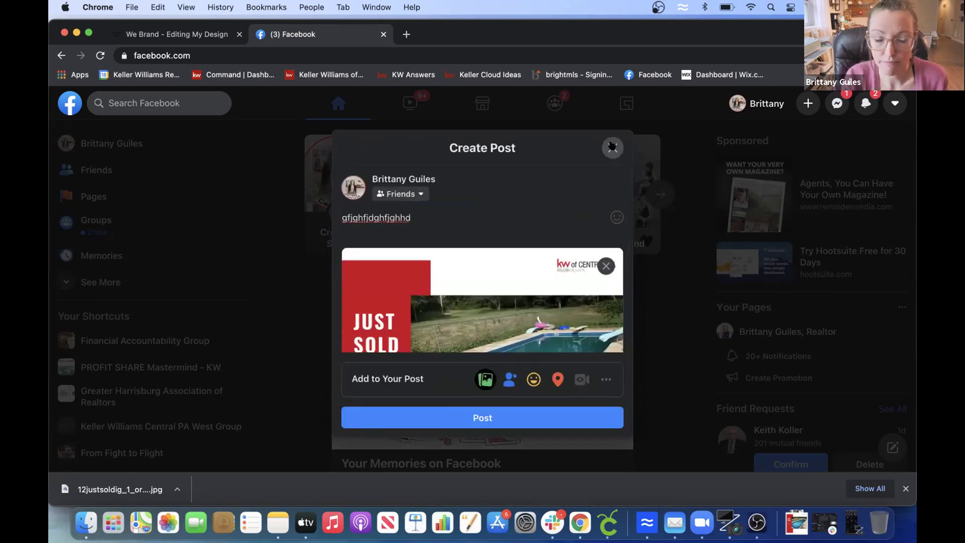
double_click(419, 209)
key(BackSpace)
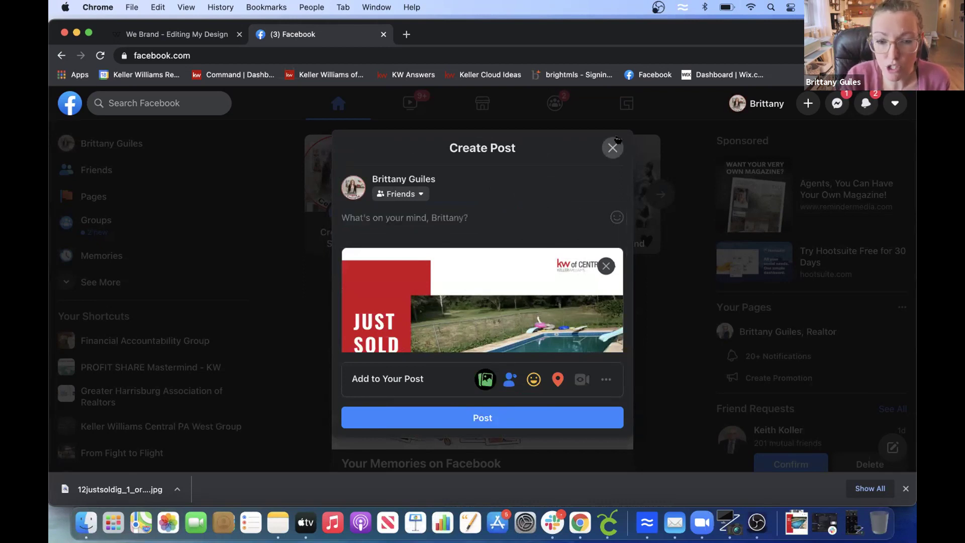
click(611, 148)
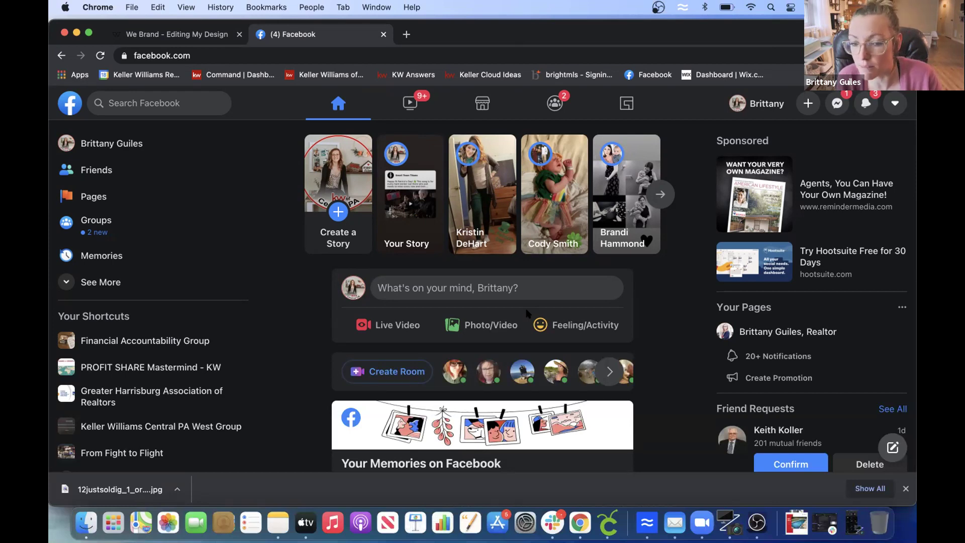
- Check the Zoom meeting, then return to Facebook and leave the draft without posting
click(701, 525)
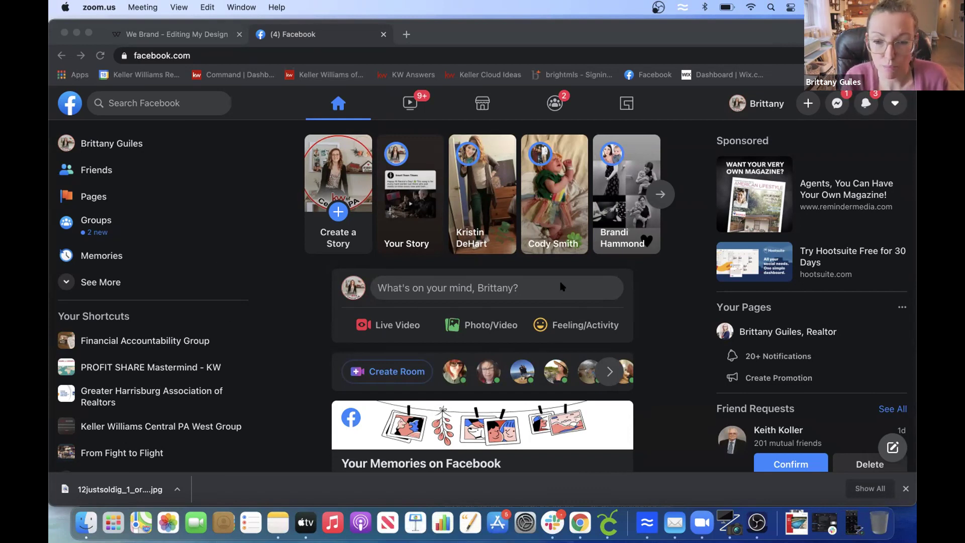
click(752, 106)
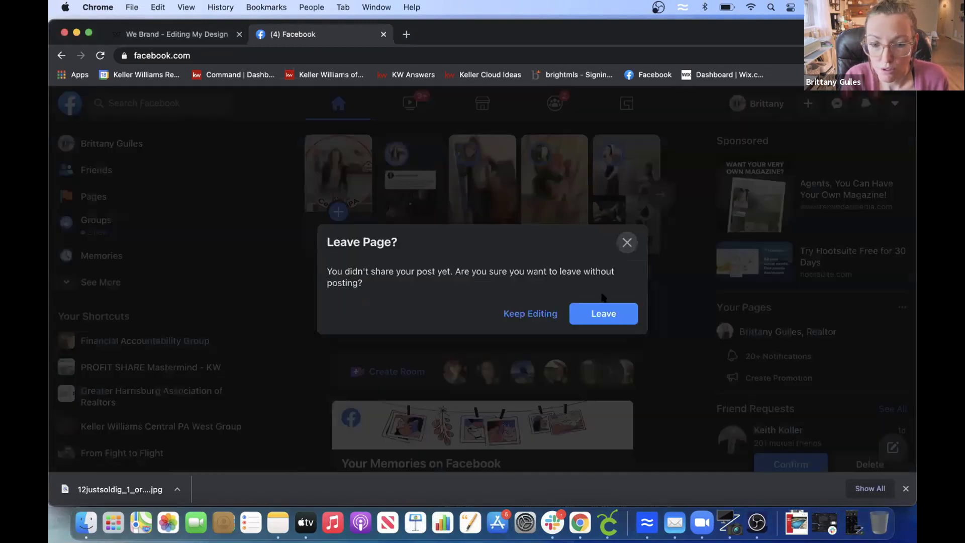
click(603, 313)
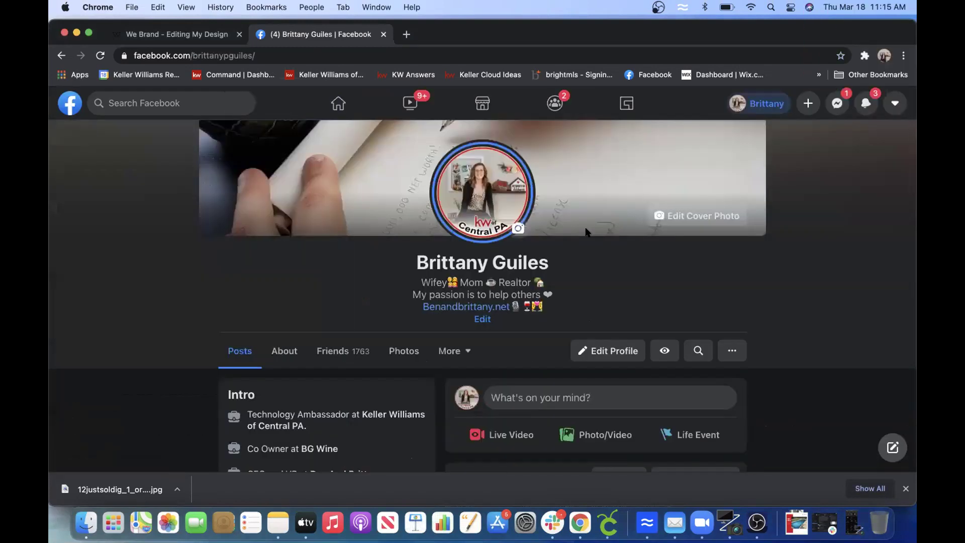
scroll(770, 300, down, 3)
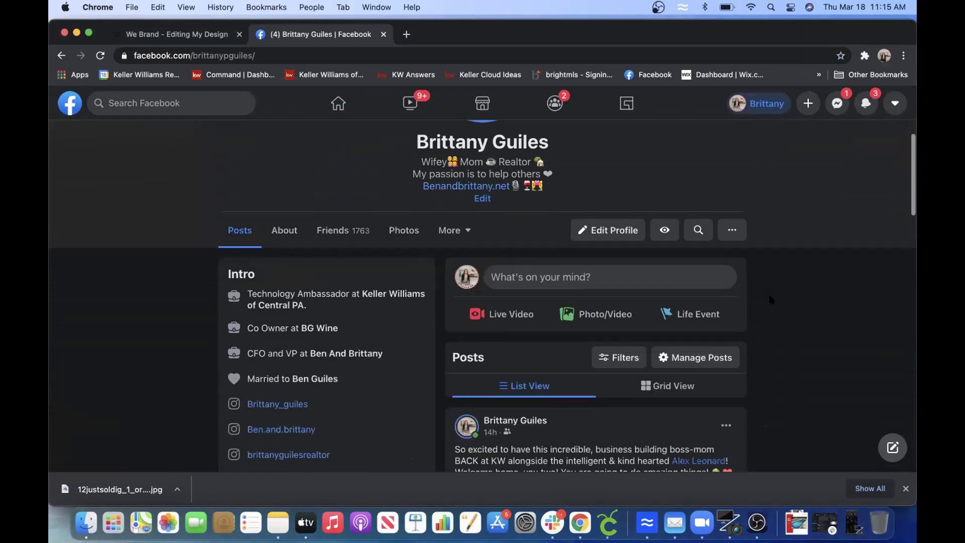
scroll(770, 299, up, 5)
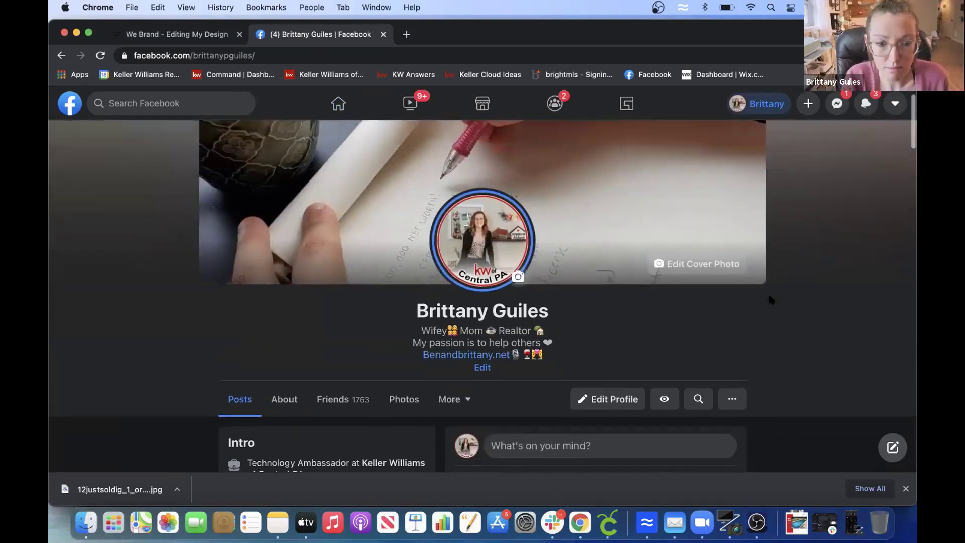
- Go to the Pages list, confirming Leave on the unfinished-post prompt
click(894, 103)
click(742, 102)
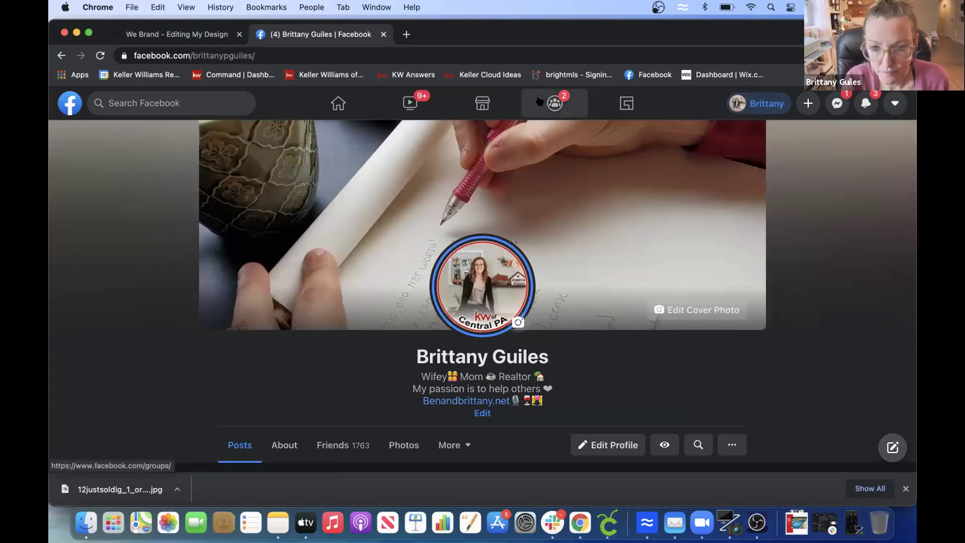
click(89, 91)
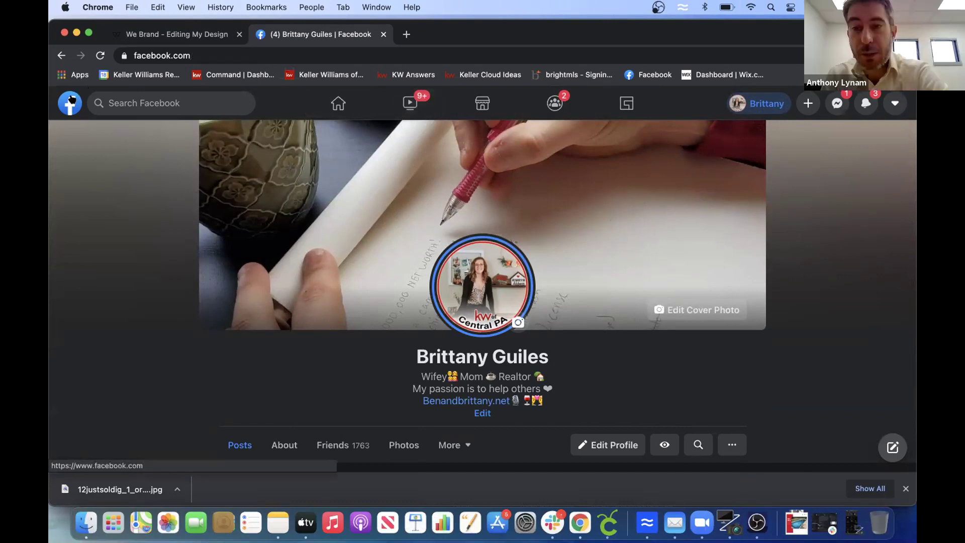
click(93, 197)
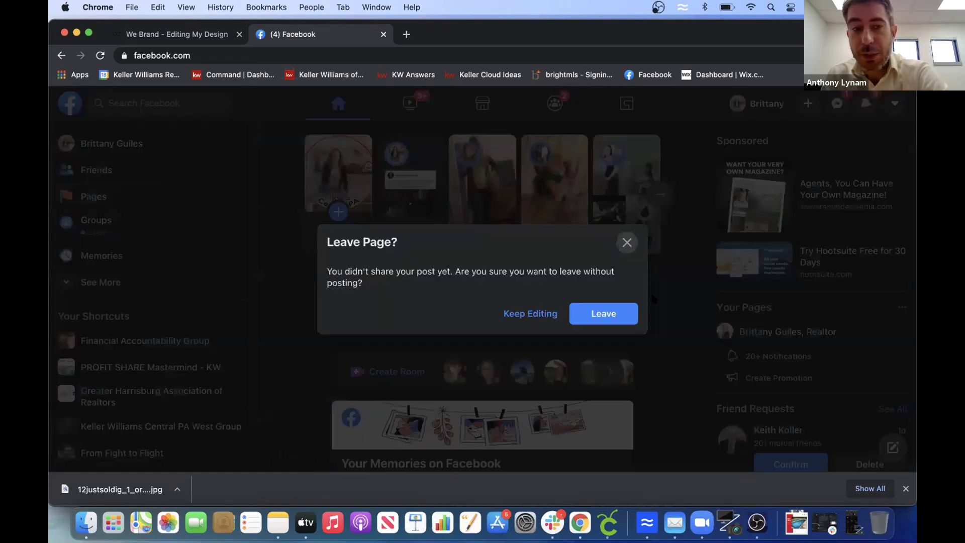
click(609, 315)
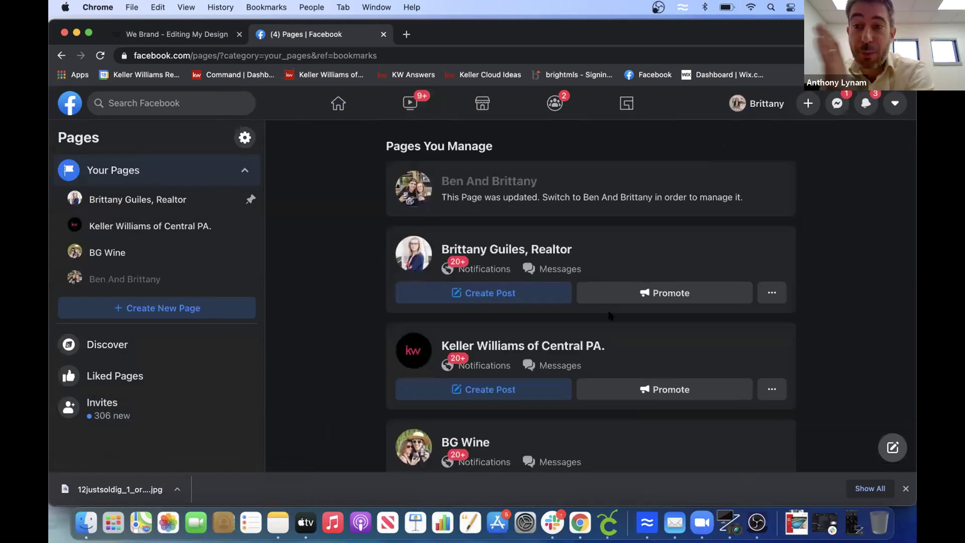
- Open the realtor business Page and scroll its feed, then bring Zoom forward and minimize Chrome
click(501, 247)
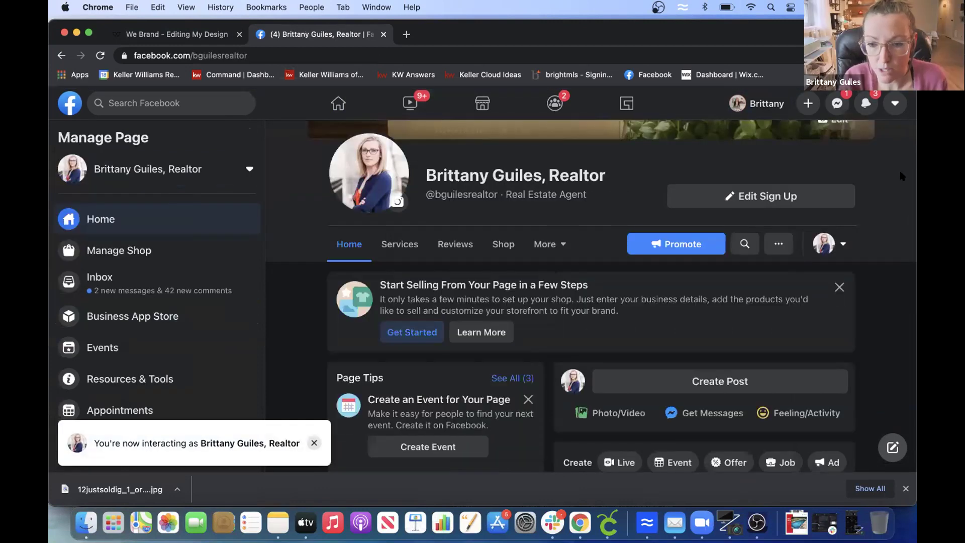
scroll(902, 176, down, 6)
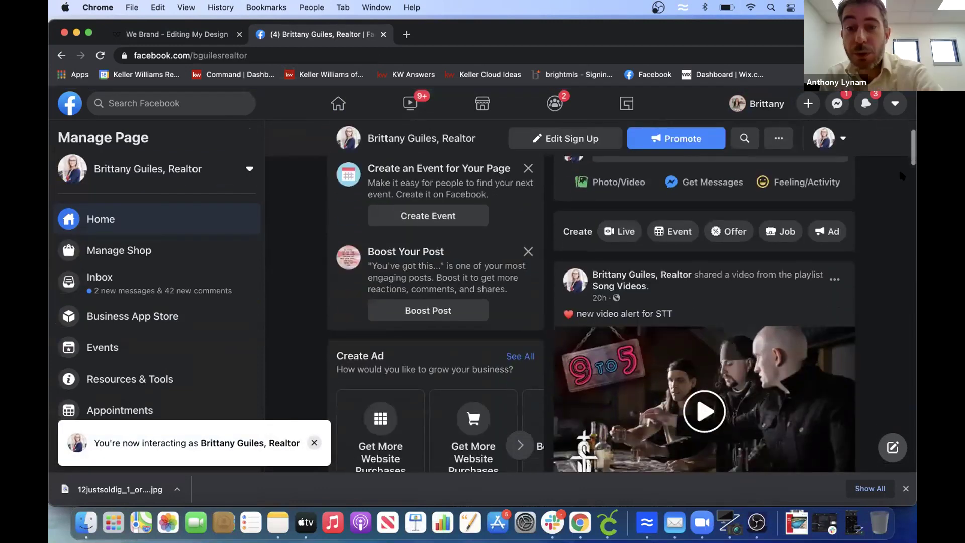
scroll(901, 176, down, 12)
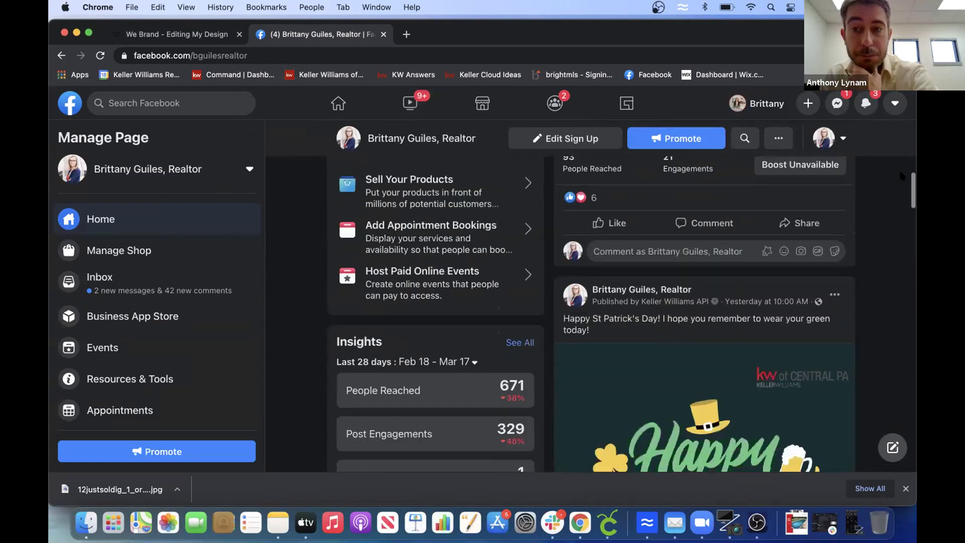
scroll(902, 176, down, 1)
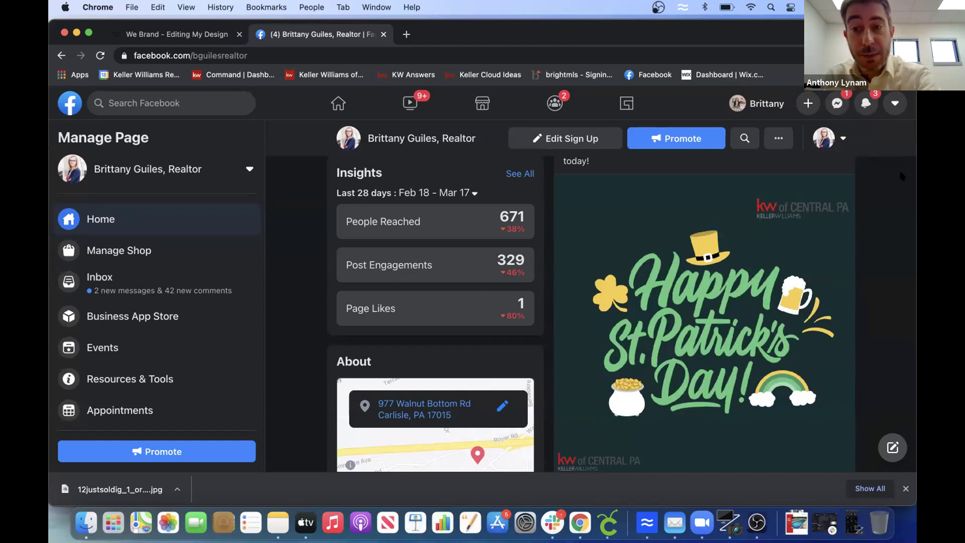
click(702, 522)
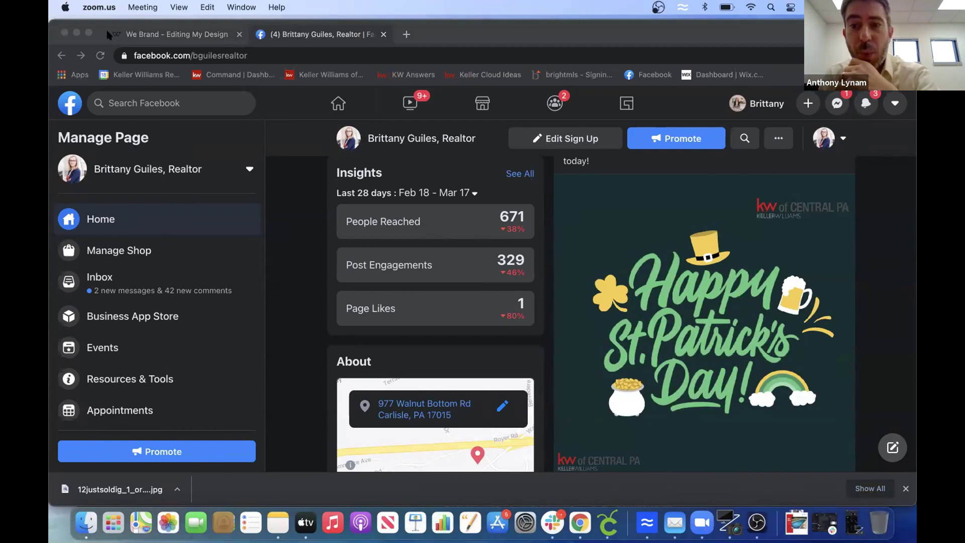
click(77, 32)
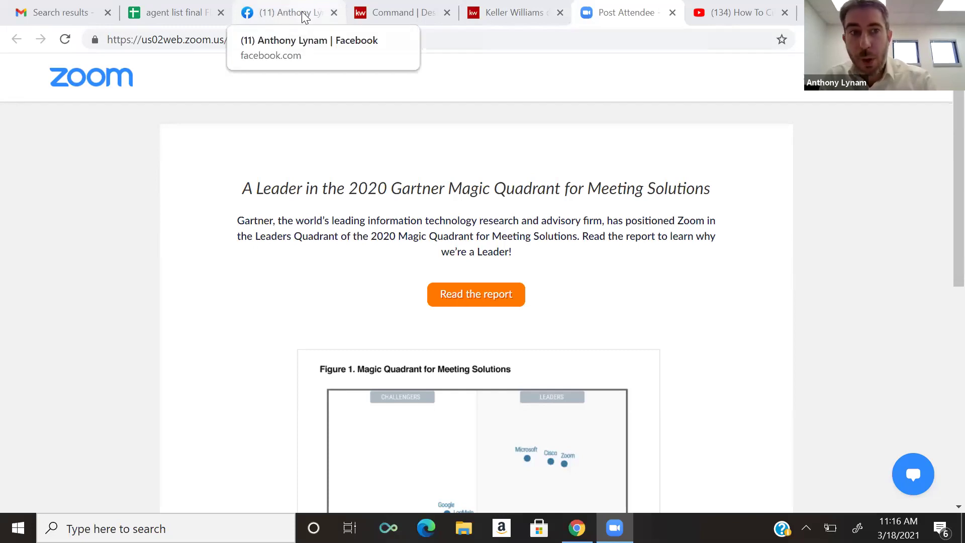
- Start a new profile post and set its audience to the 'new list' friends list
click(304, 16)
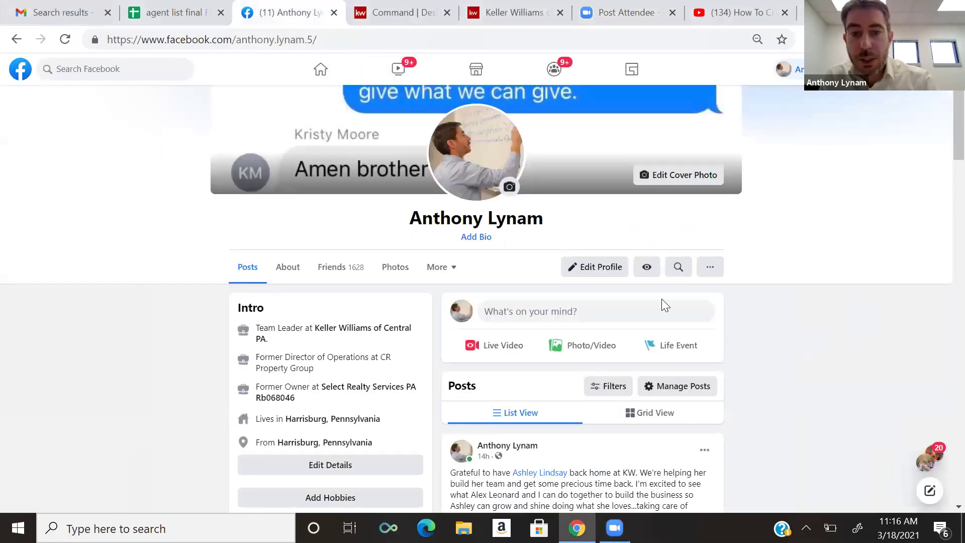
click(607, 313)
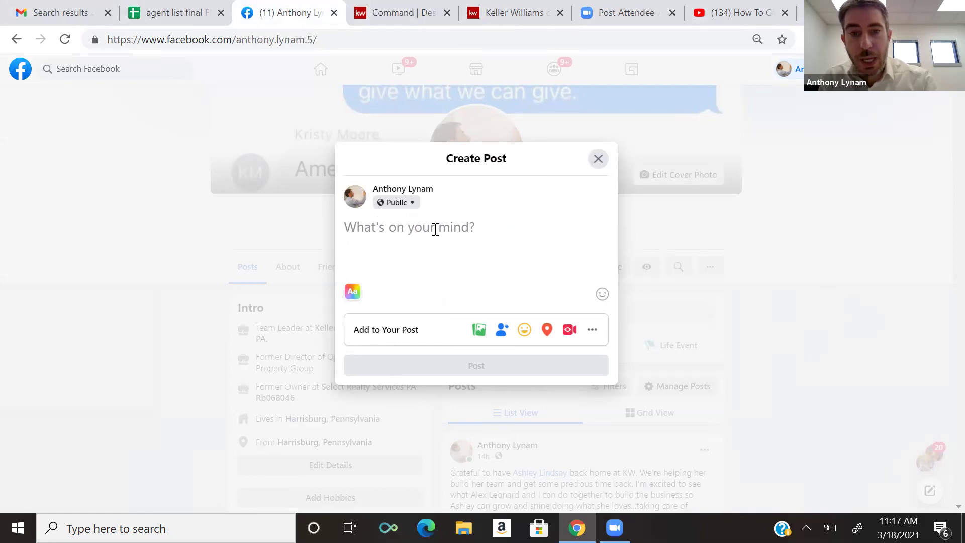
click(411, 202)
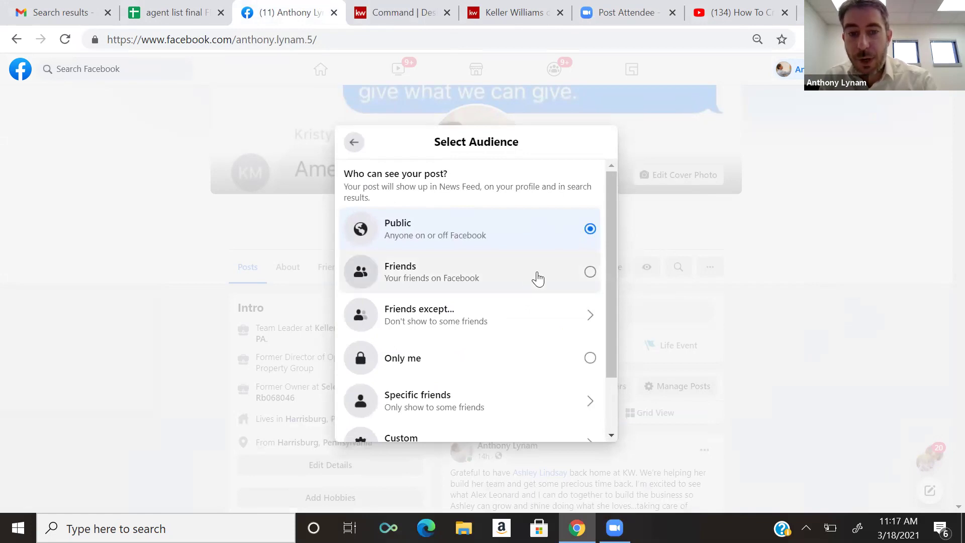
drag(612, 247, 615, 323)
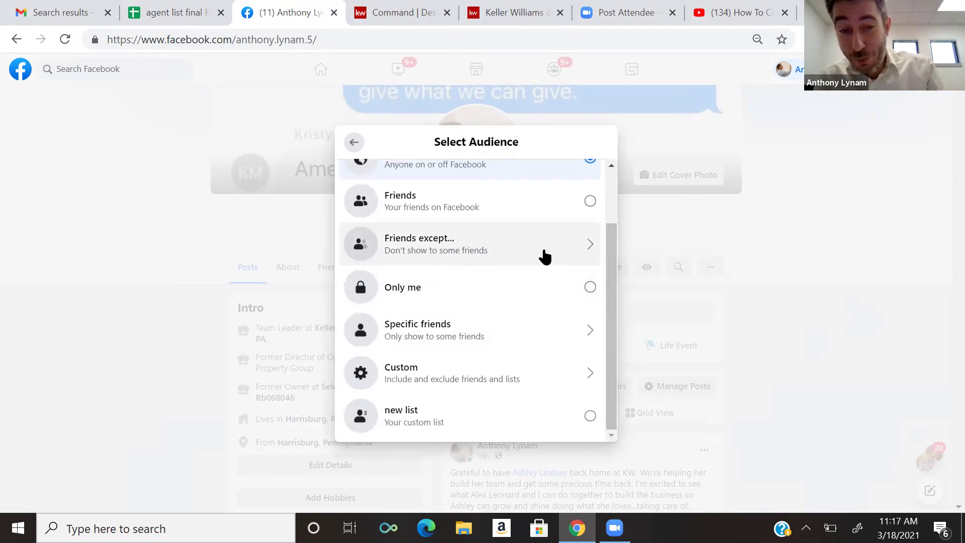
click(496, 337)
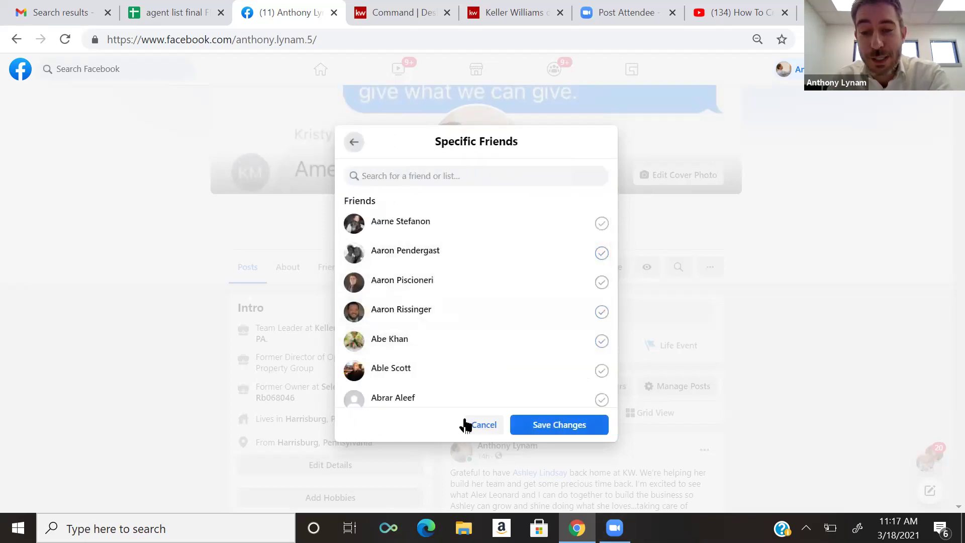
click(482, 425)
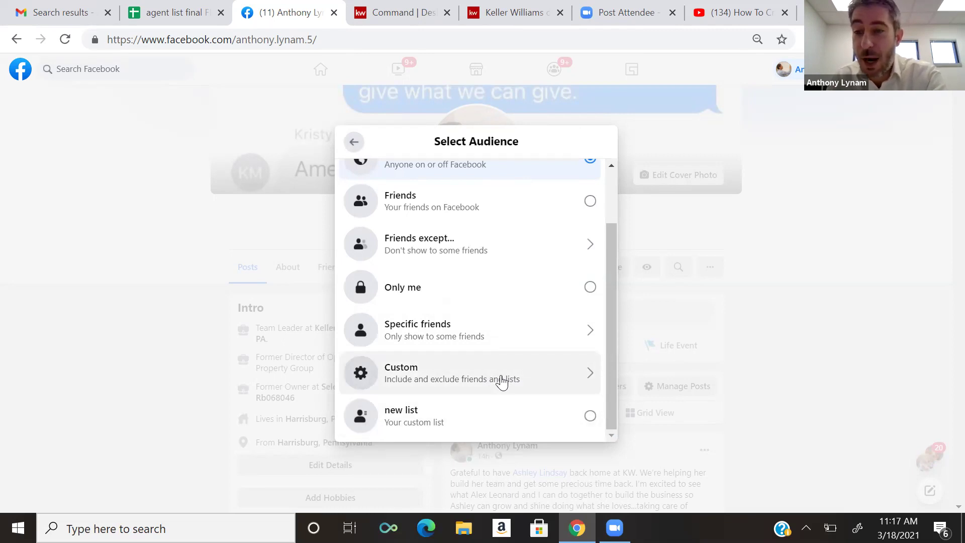
click(478, 421)
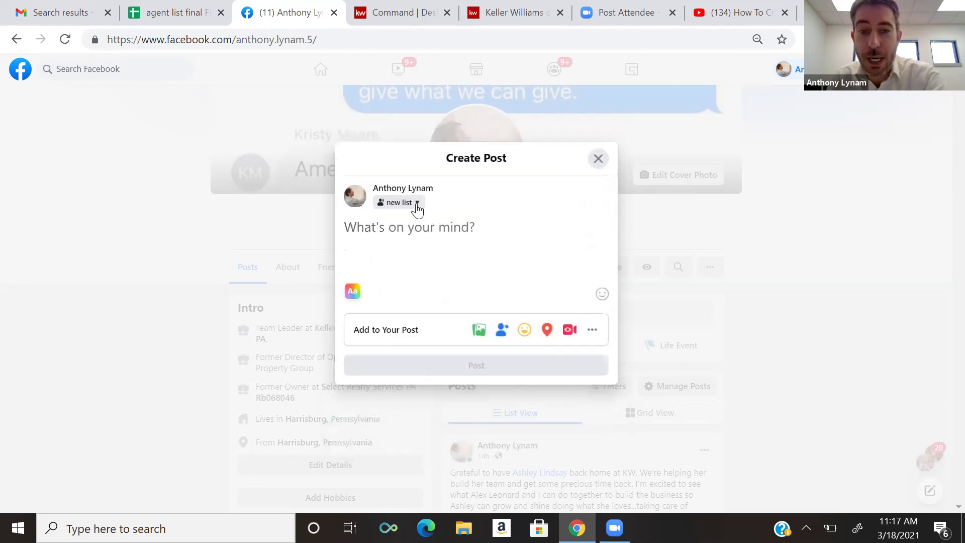
- Open the Custom privacy settings from the post's audience menu
click(417, 206)
drag(612, 332, 611, 408)
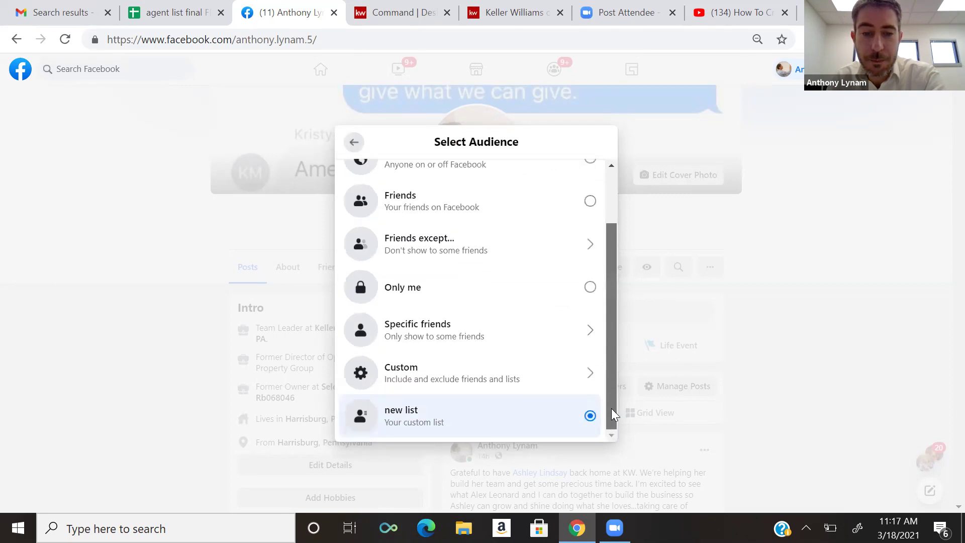
click(534, 371)
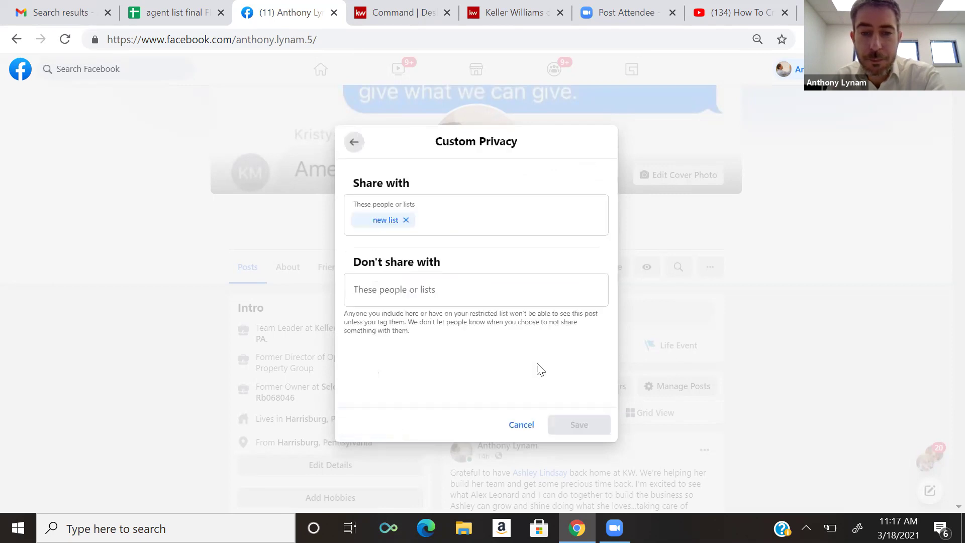
- Exit Custom privacy with the audience still 'new list', then switch to the YouTube tutorial tab
click(406, 220)
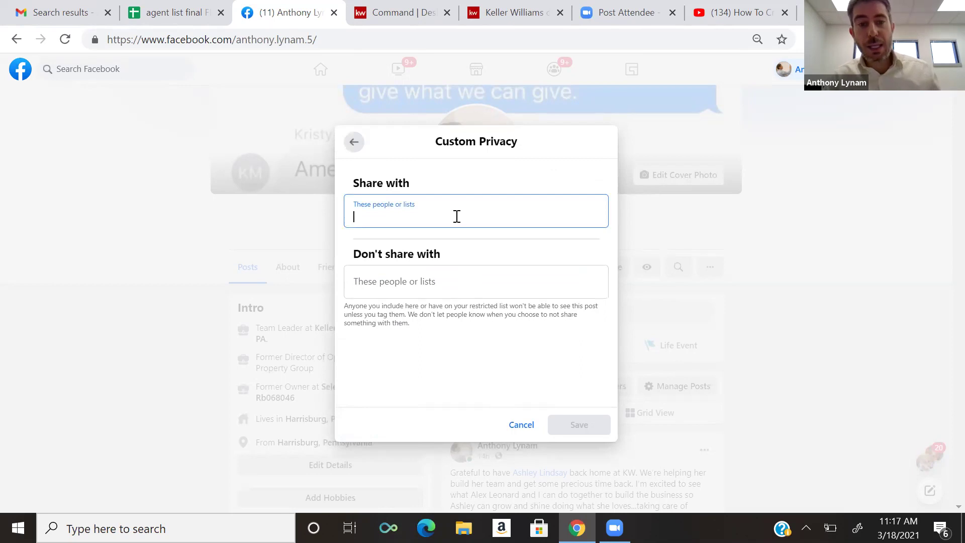
click(455, 215)
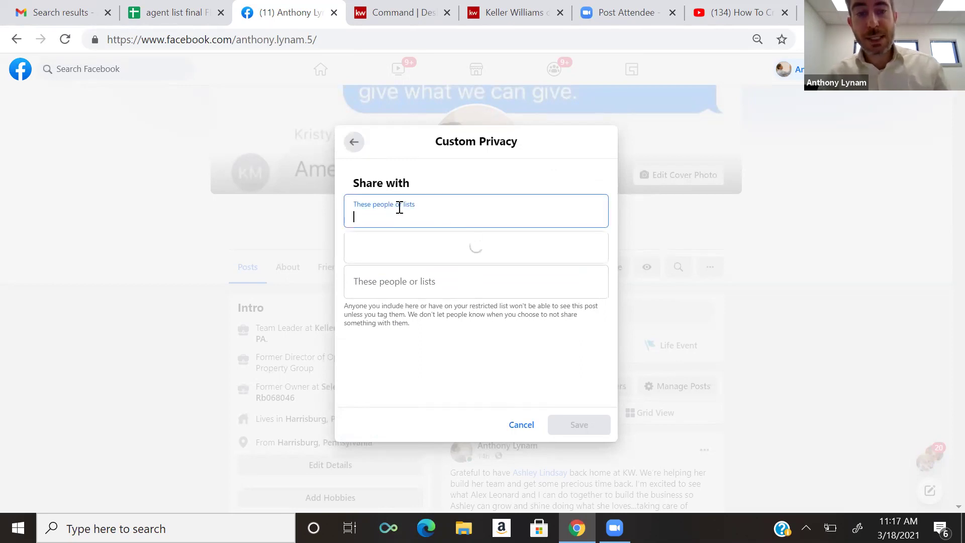
click(459, 208)
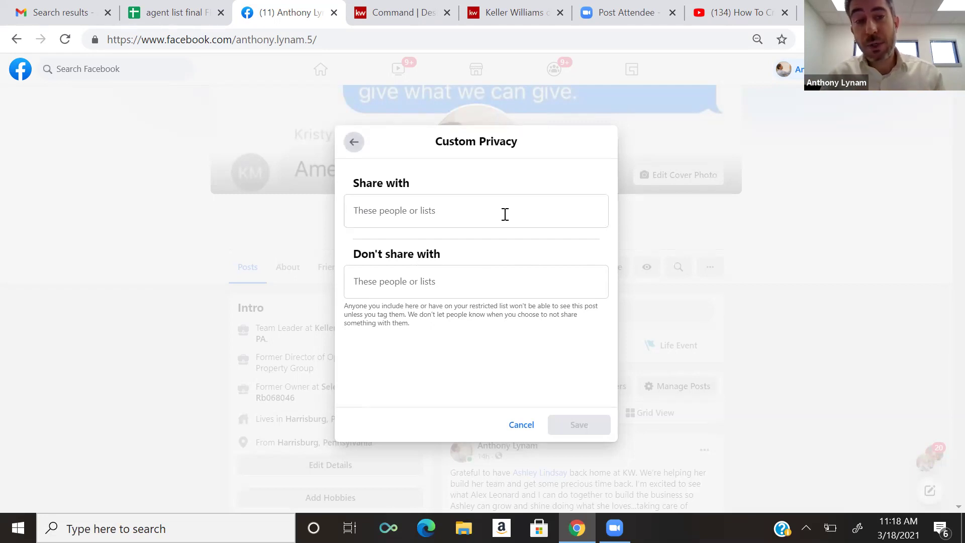
key(Escape)
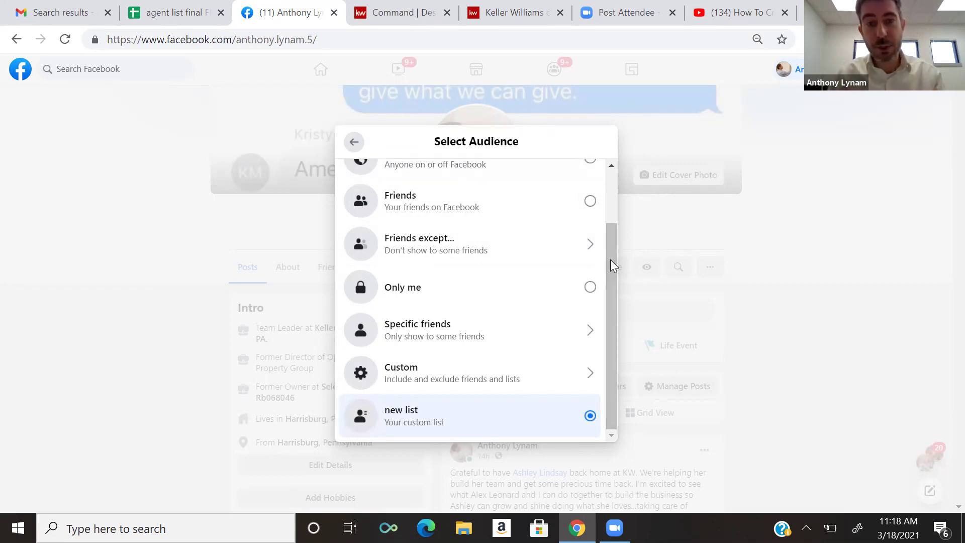
key(Escape)
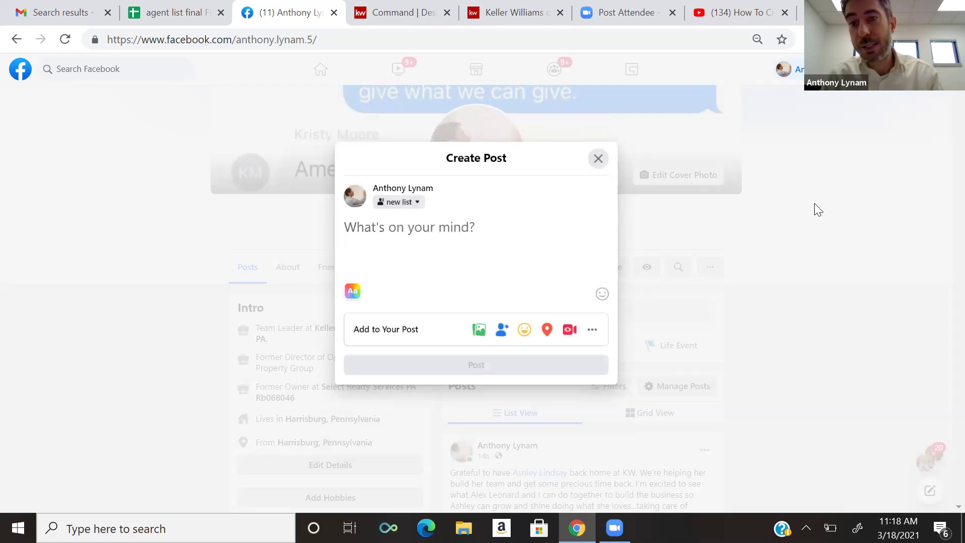
click(741, 13)
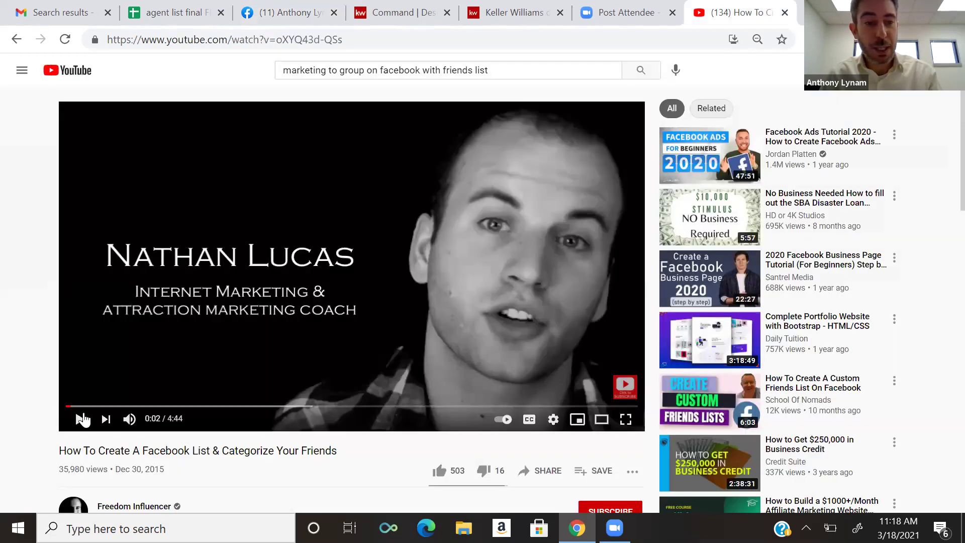
- Play the 'How To Create A Facebook List & Categorize Your Friends' video full screen
click(80, 419)
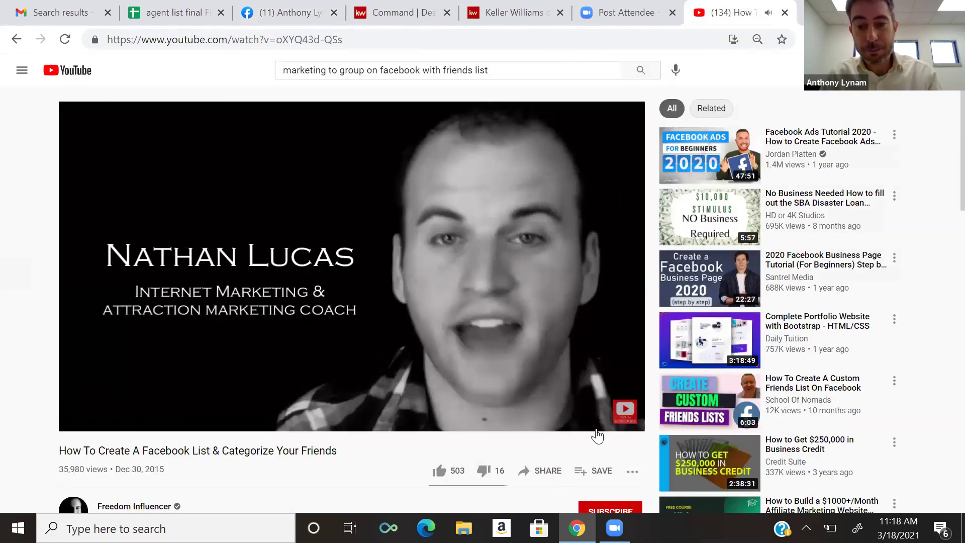
click(625, 418)
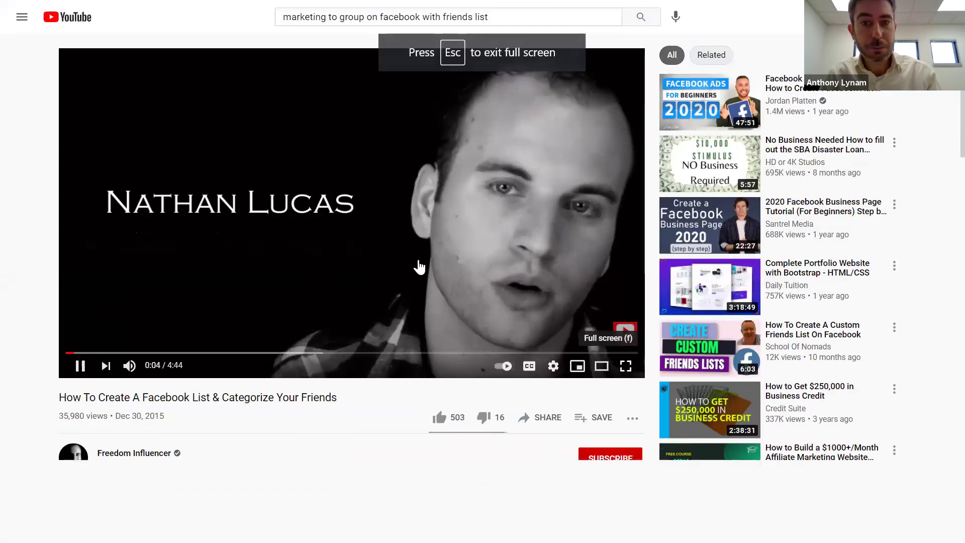
click(627, 366)
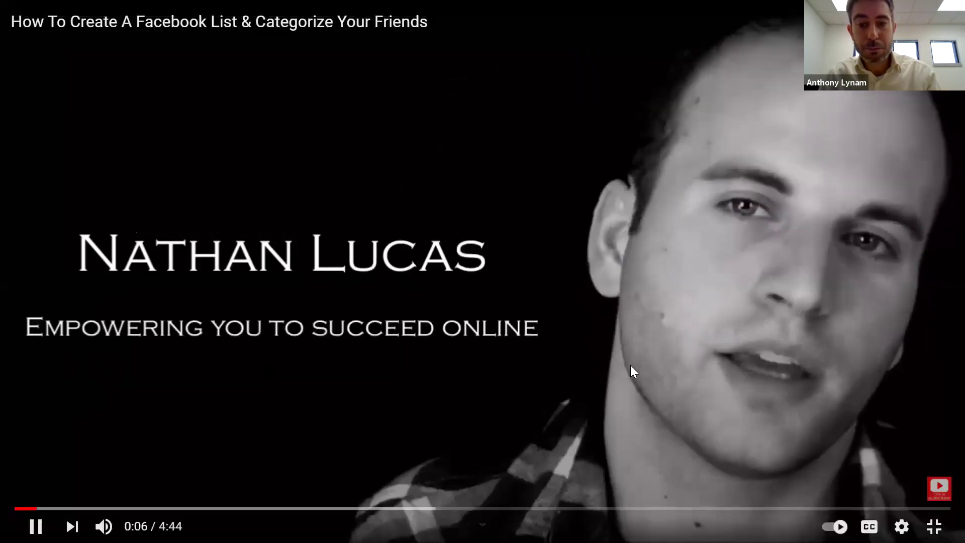
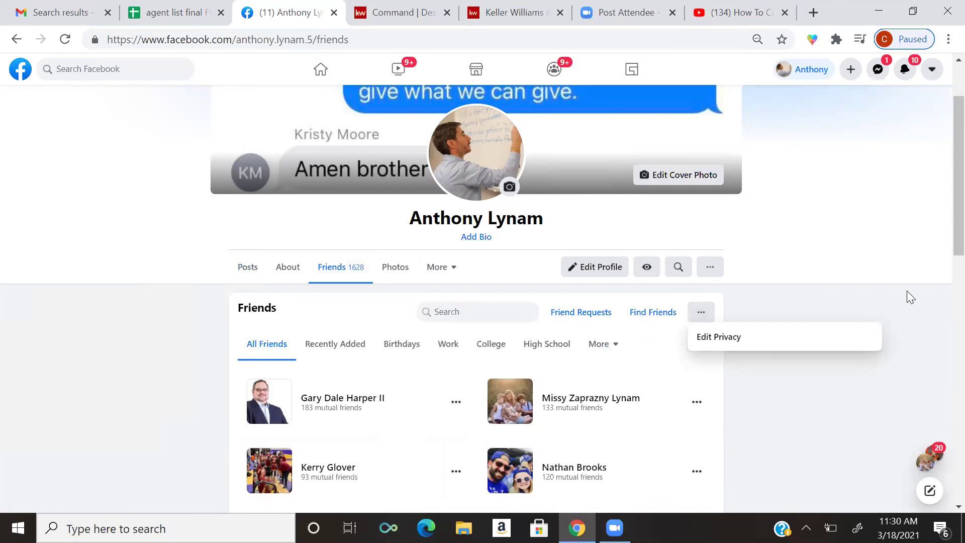
- Look at the extra friend filters, then open the group post from the top notification
click(607, 352)
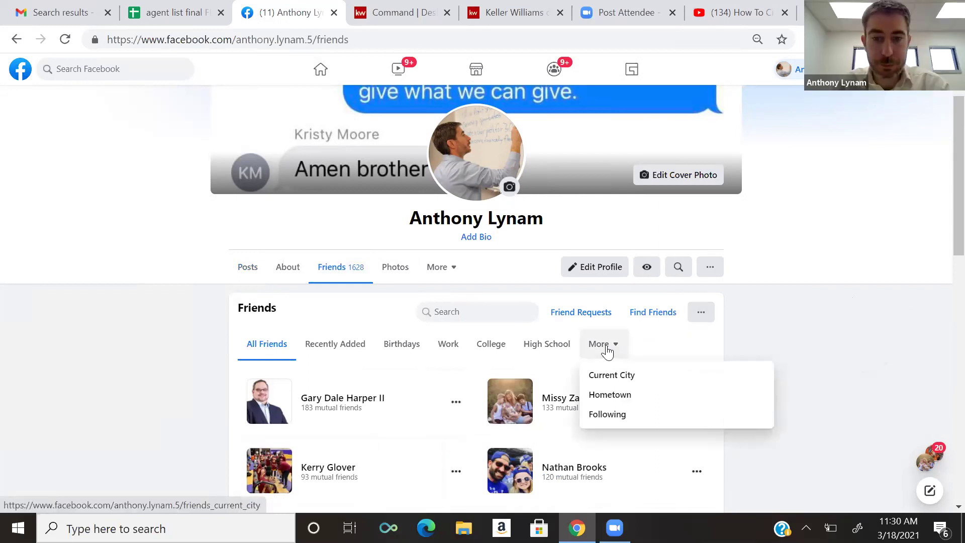
click(897, 350)
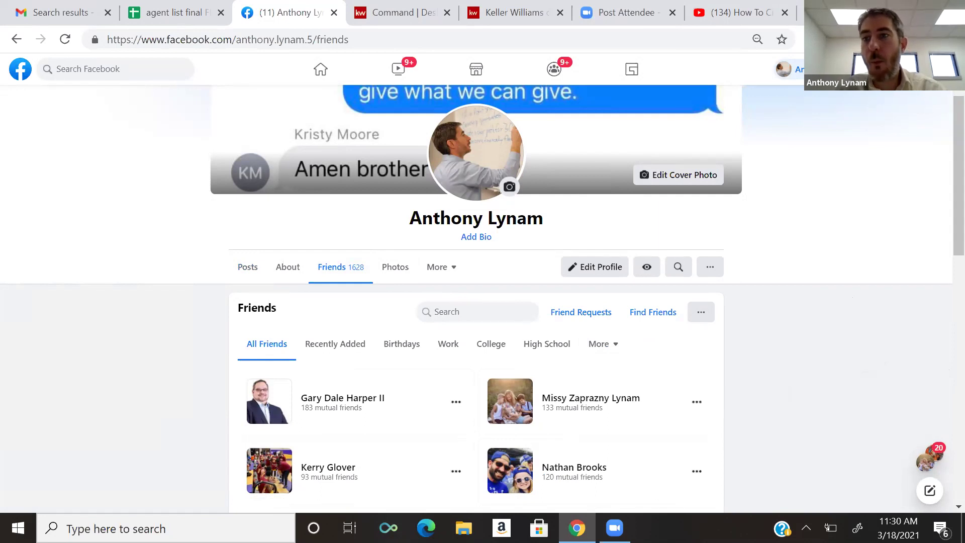
click(905, 69)
click(849, 151)
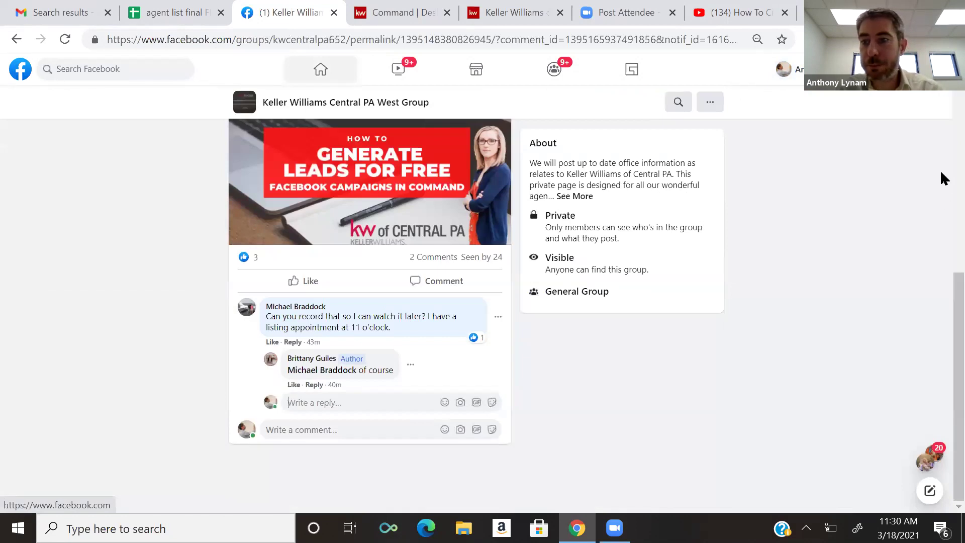
scroll(942, 123, up, 5)
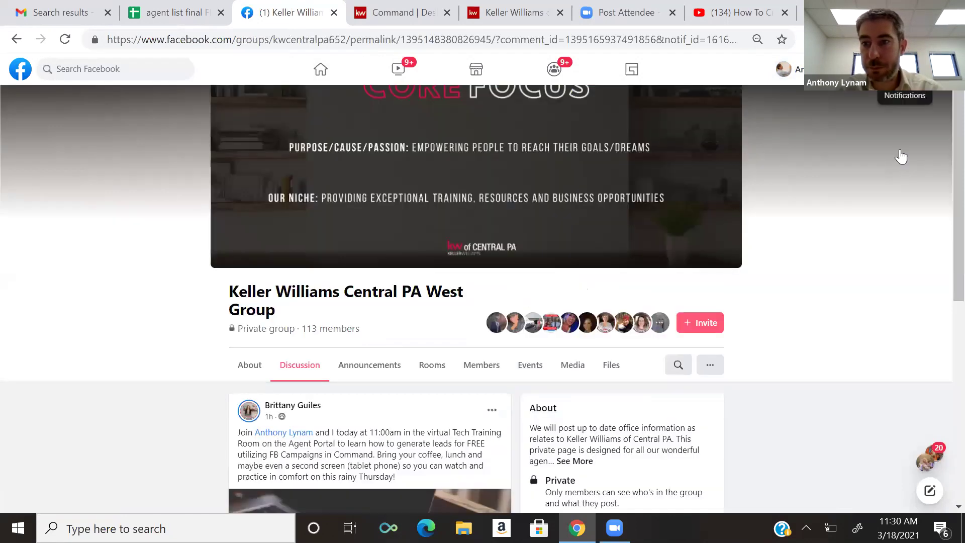
- Open a group post from a like notification, then return to the home News Feed
click(905, 69)
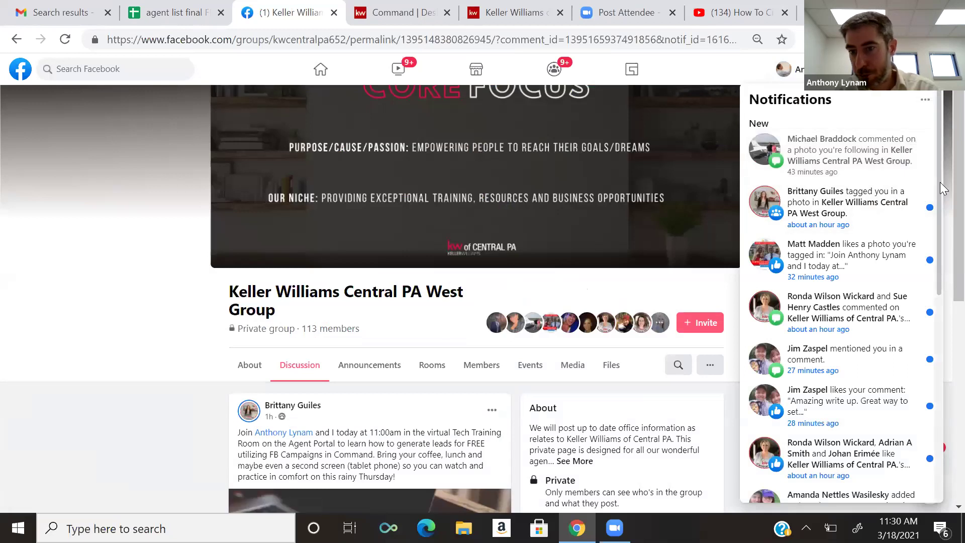
scroll(883, 191, down, 2)
click(882, 191)
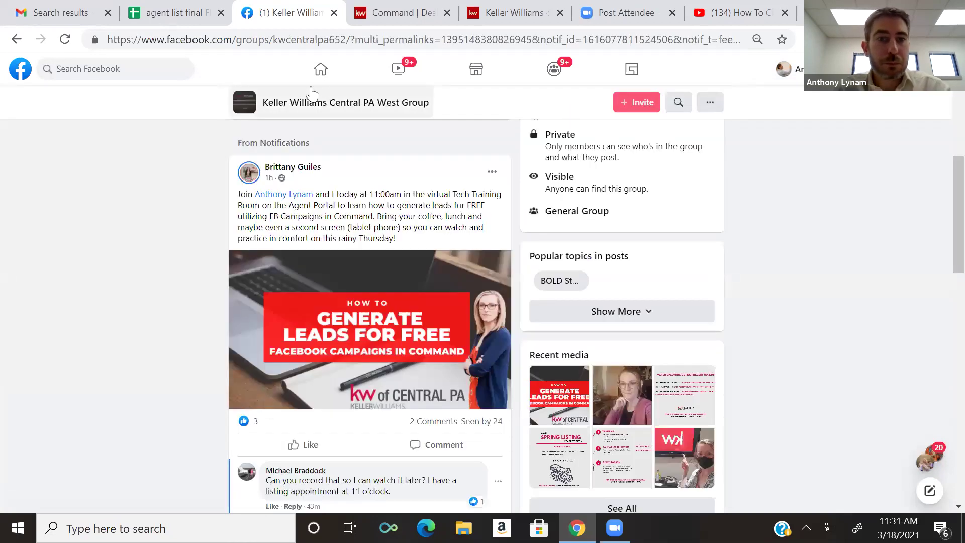
click(320, 70)
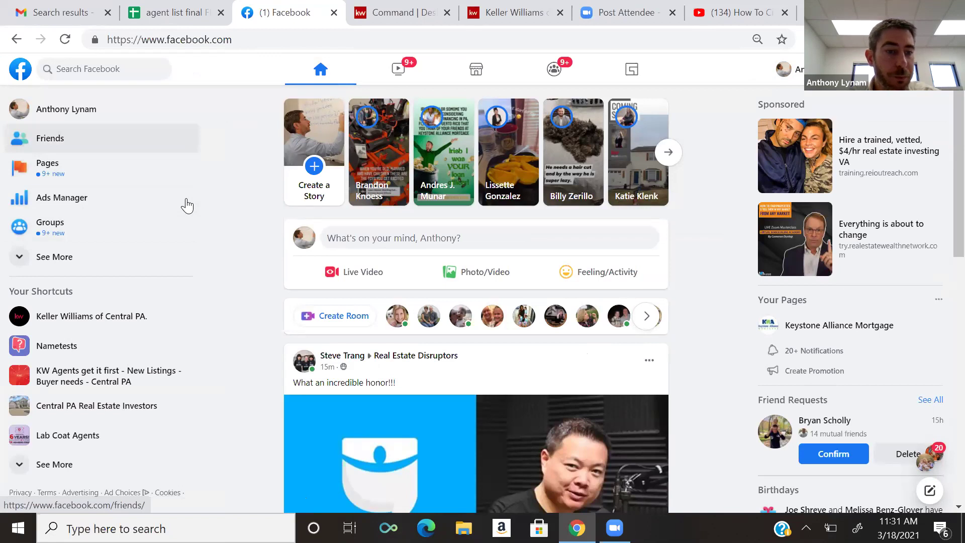
click(124, 137)
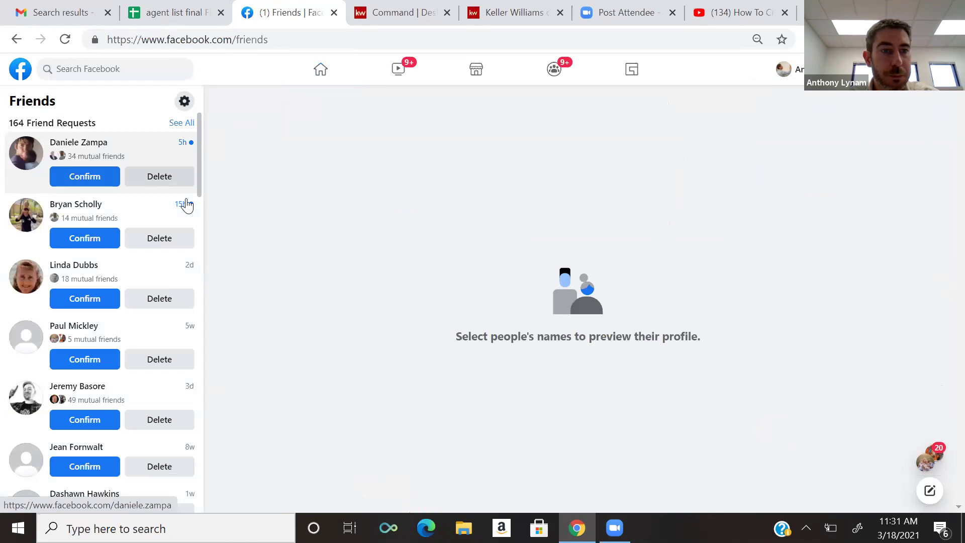
click(185, 102)
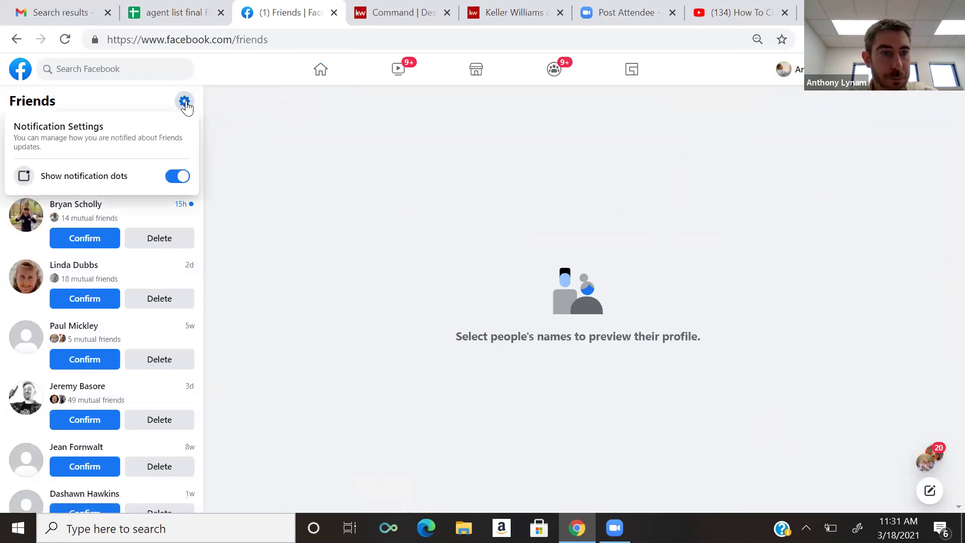
click(263, 126)
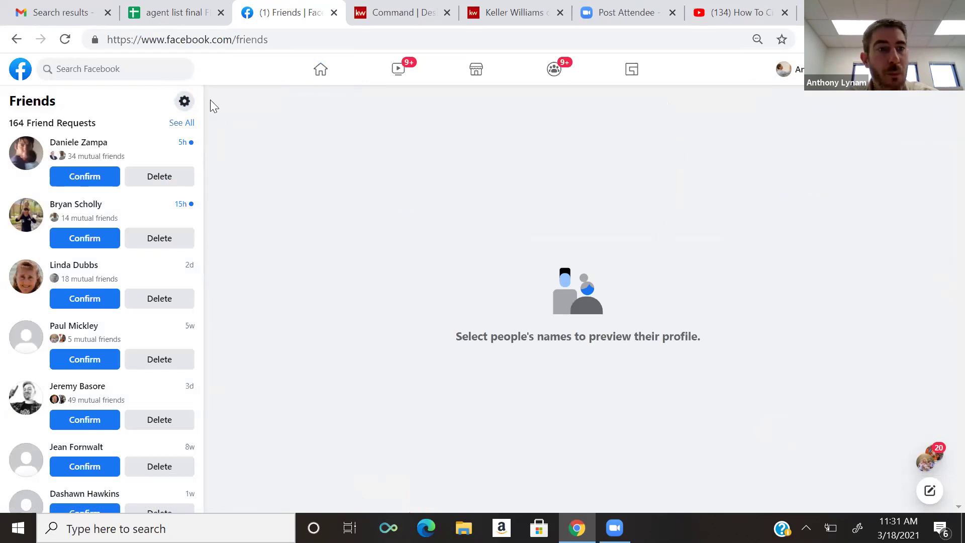
click(19, 43)
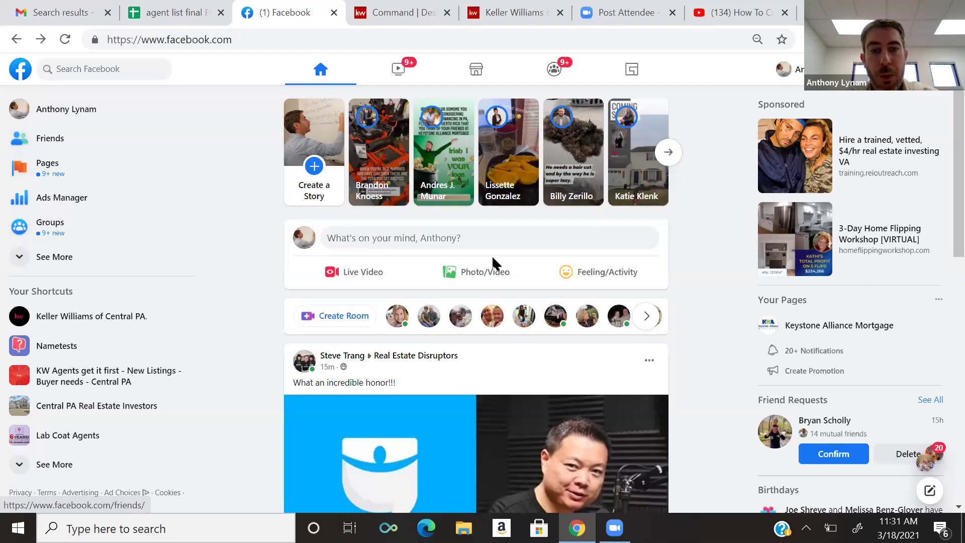
- Start a new post and review its Custom audience settings
click(512, 240)
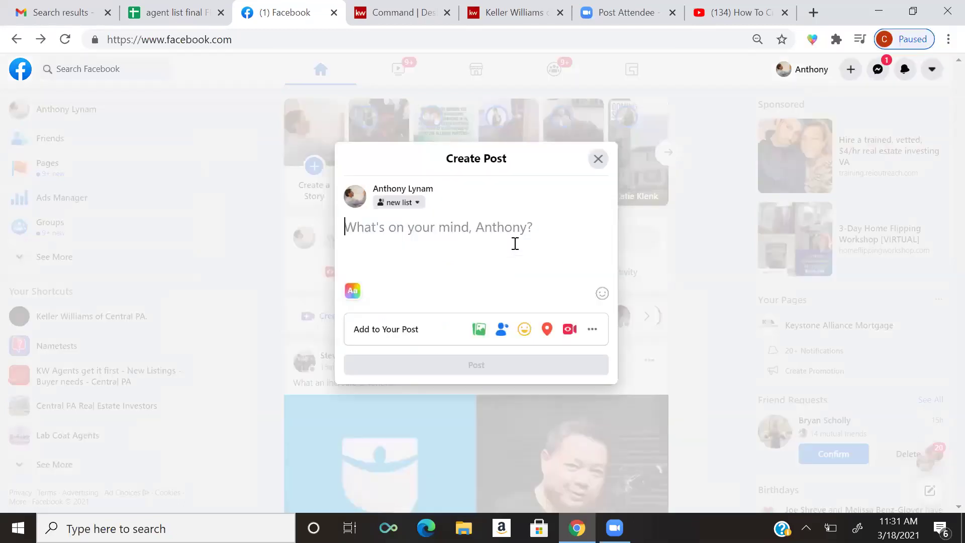
click(411, 202)
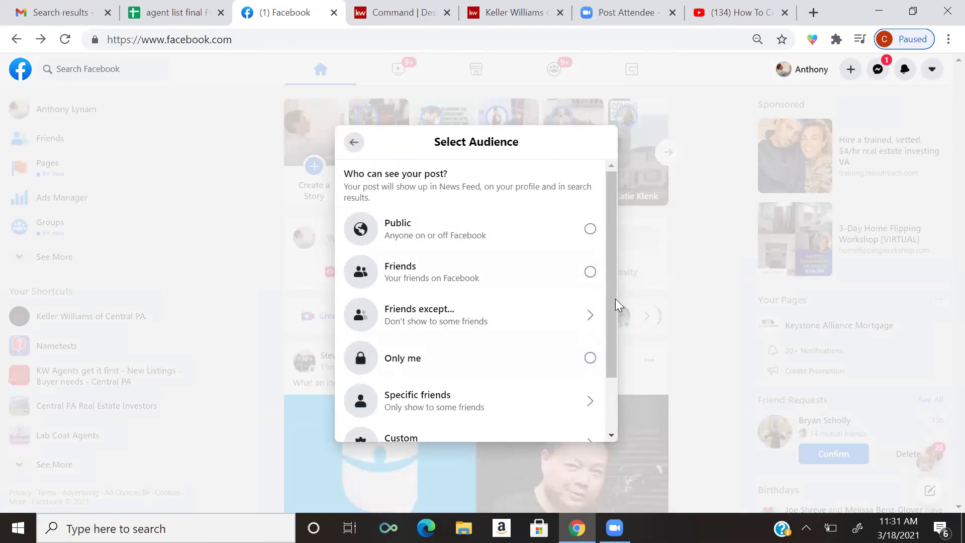
drag(611, 304, 612, 359)
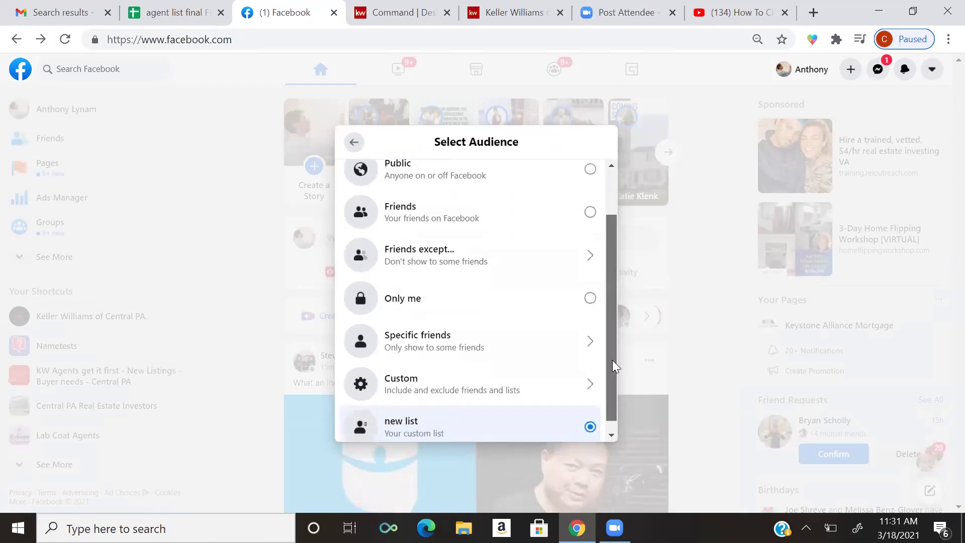
click(546, 379)
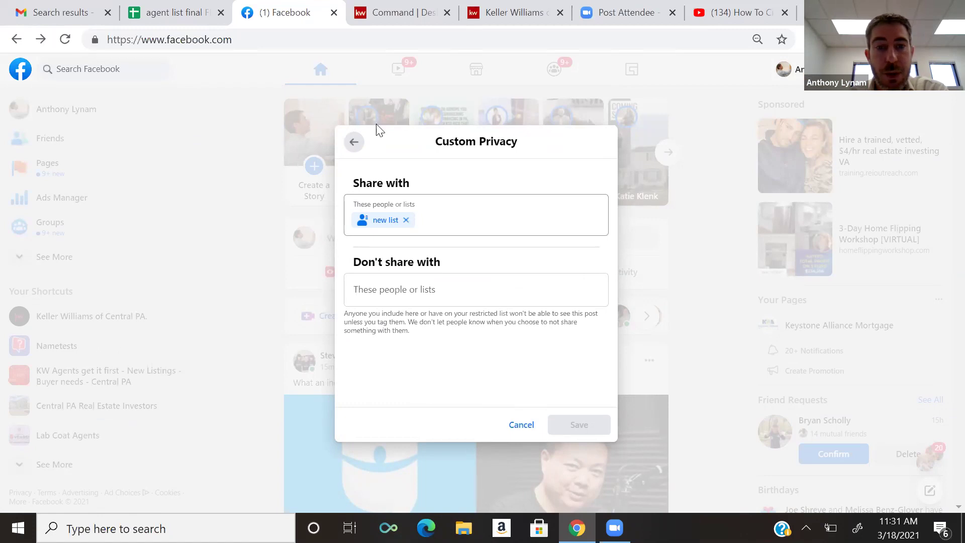
click(355, 139)
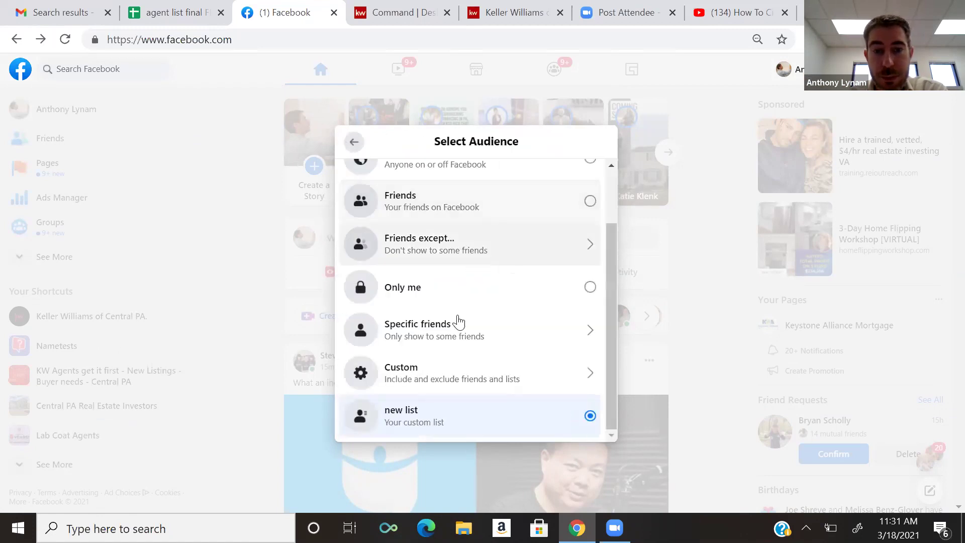
- Browse Specific friends, keep 'new list' as the post's audience, then switch to the YouTube tutorial
click(563, 337)
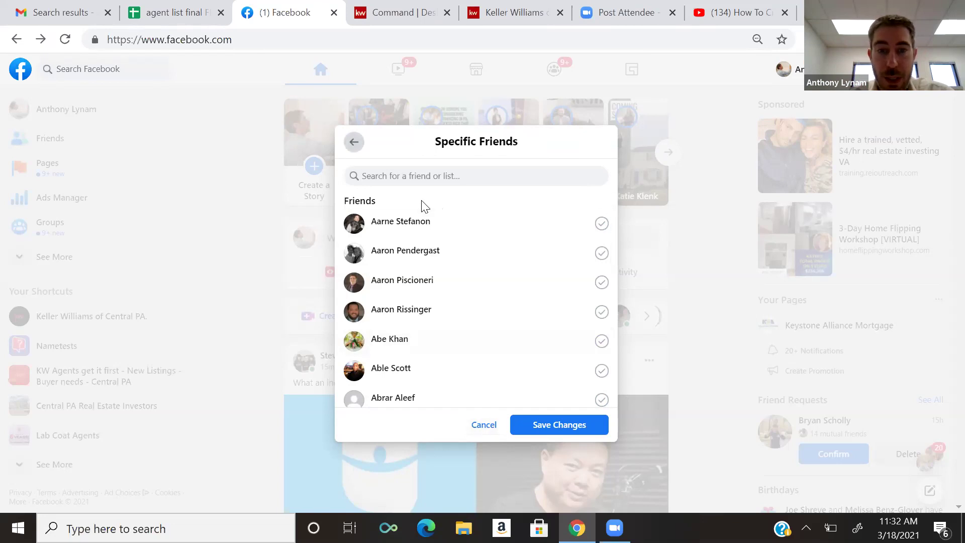
click(353, 142)
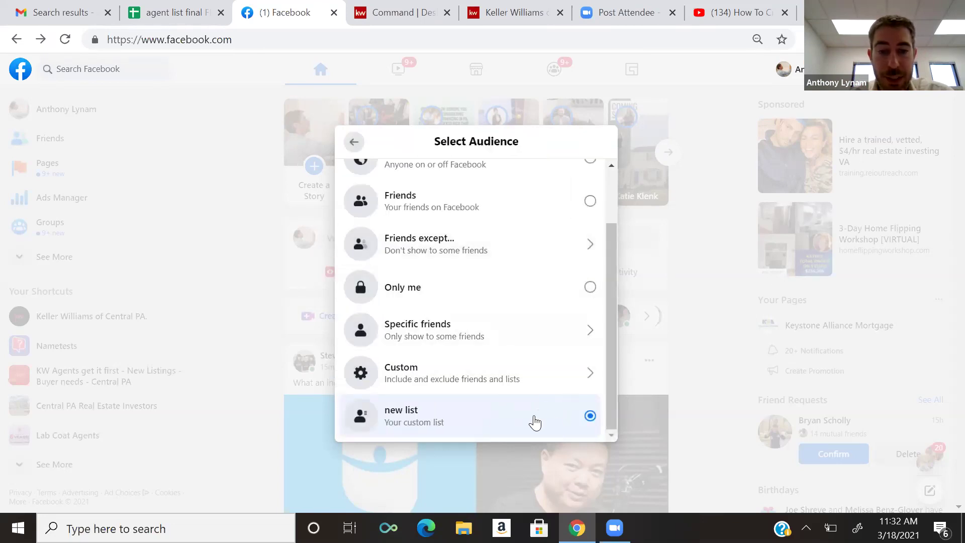
click(518, 421)
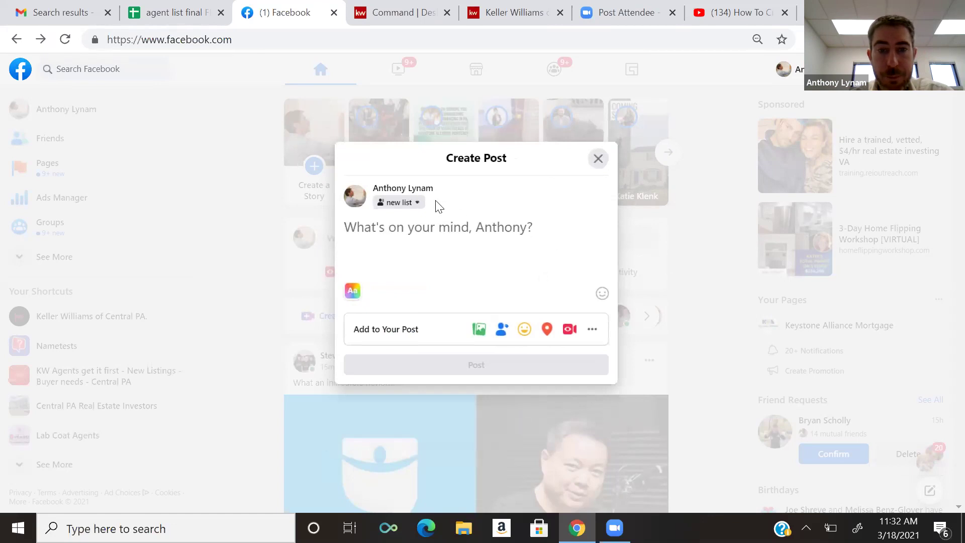
click(415, 204)
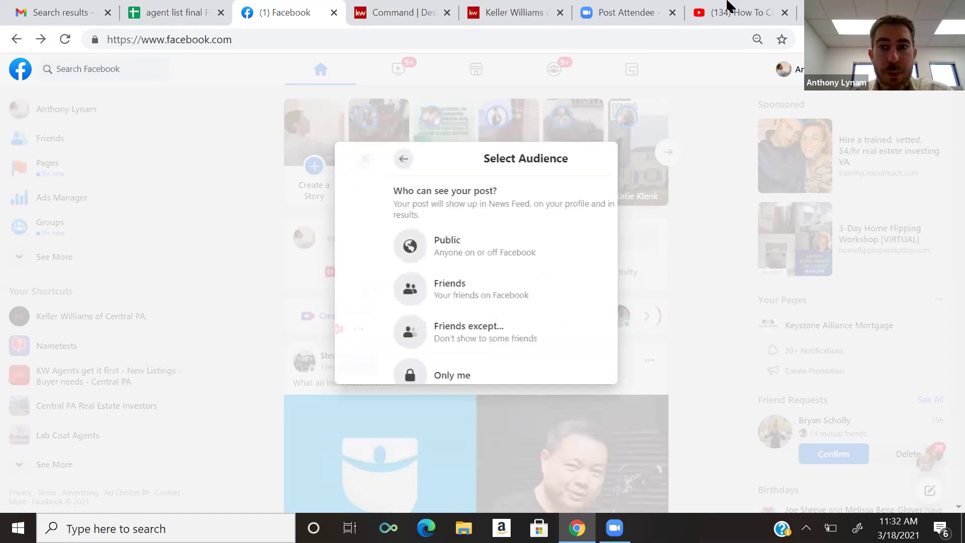
click(735, 13)
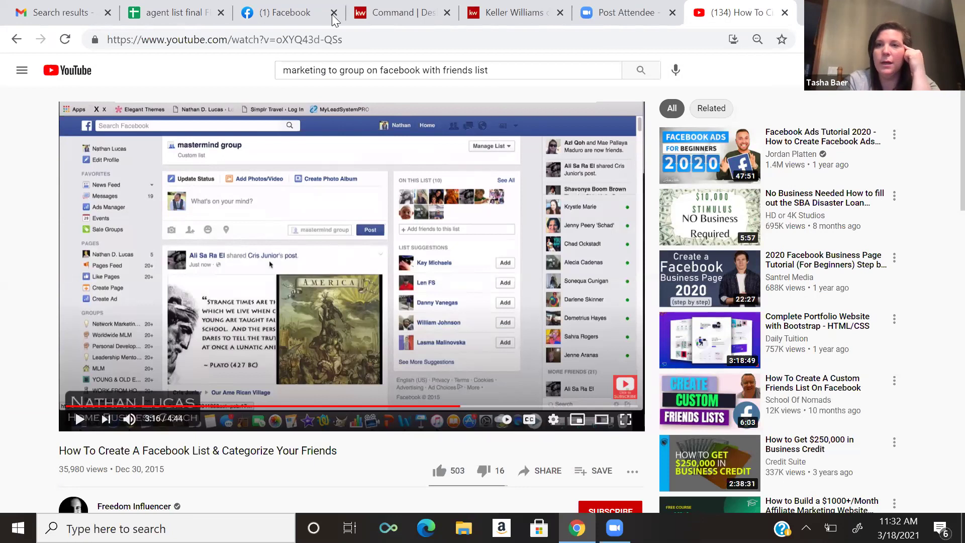
- Back on Facebook, keep 'new list' as the audience, close the composer and expand the sidebar
click(303, 16)
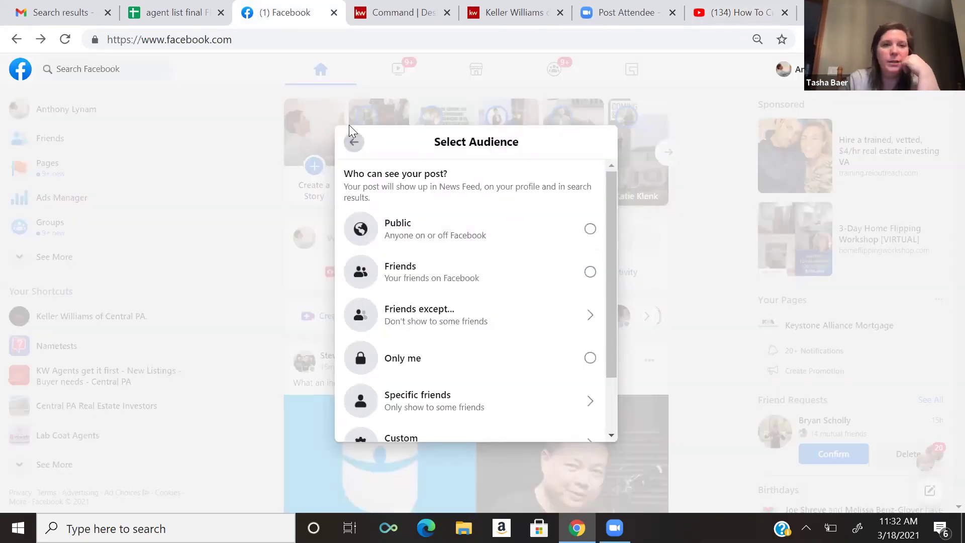
click(354, 141)
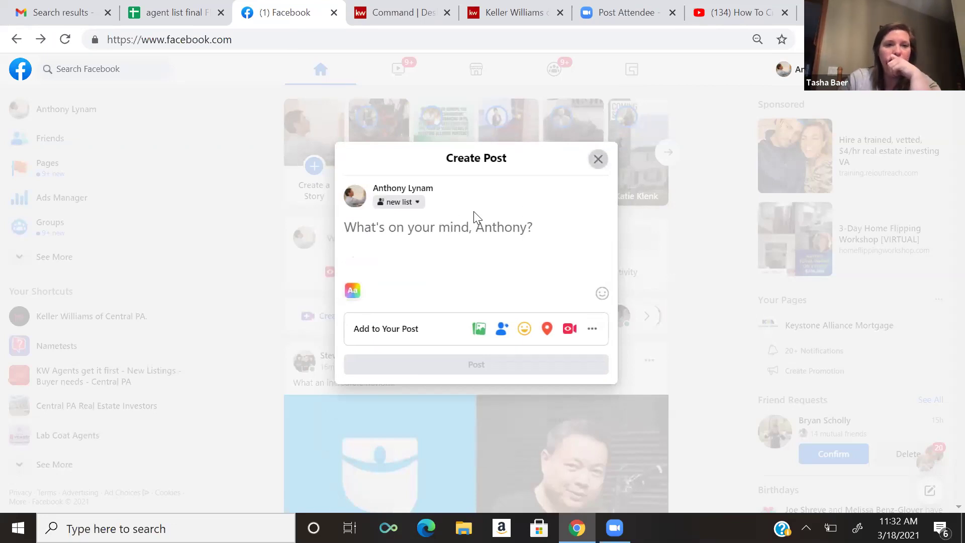
click(198, 256)
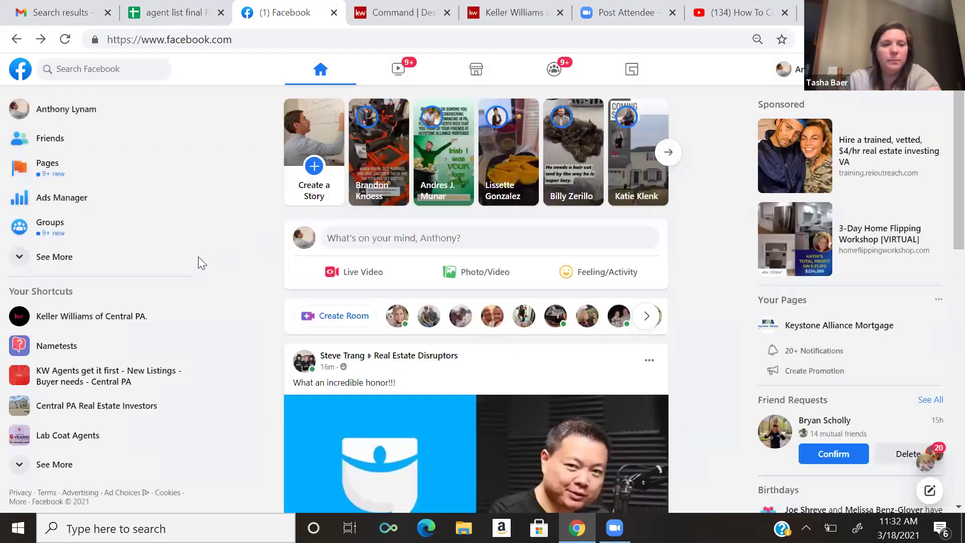
click(123, 259)
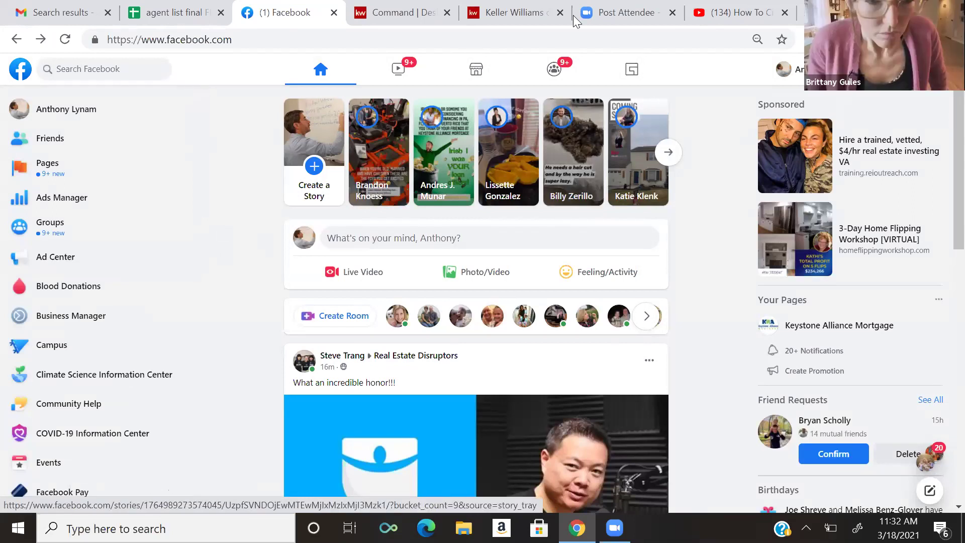
- Reopen the composer's audience choices, return to the composer, and go to Friends
click(560, 239)
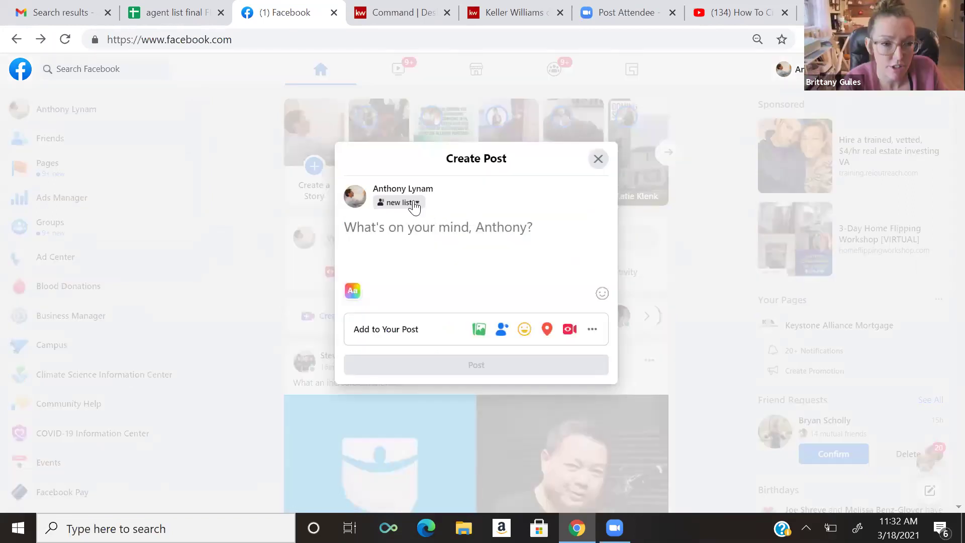
click(414, 202)
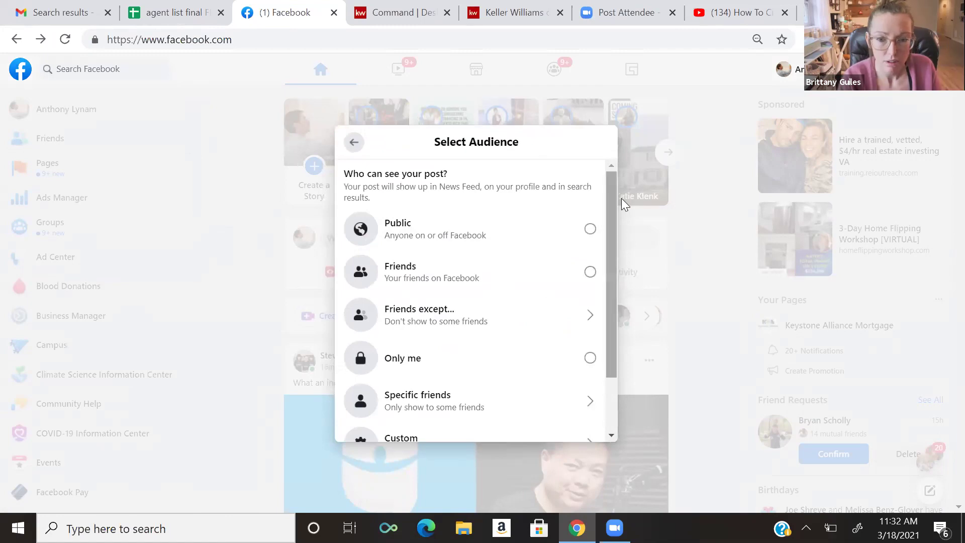
mouse_move(612, 200)
mouse_down()
mouse_move(614, 246)
mouse_move(612, 207)
mouse_up()
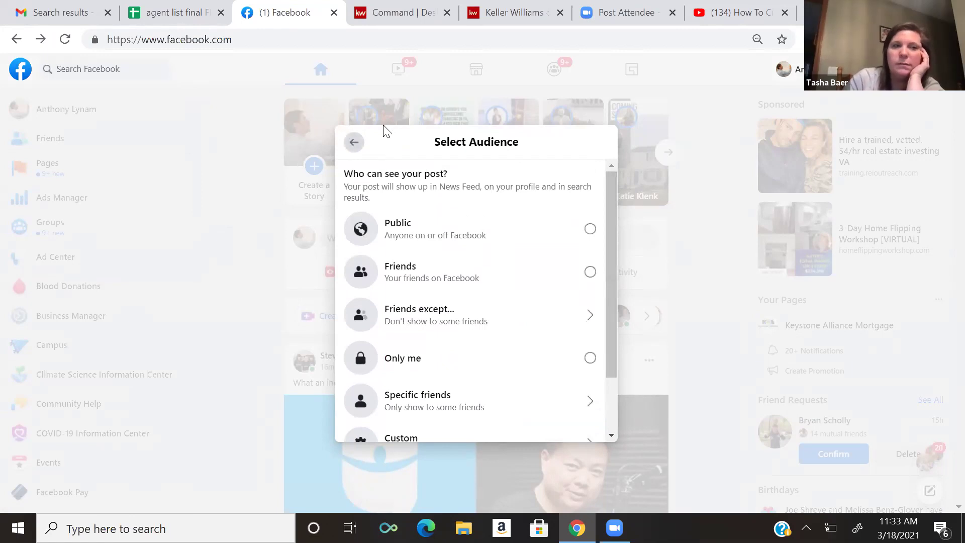
click(354, 142)
click(598, 158)
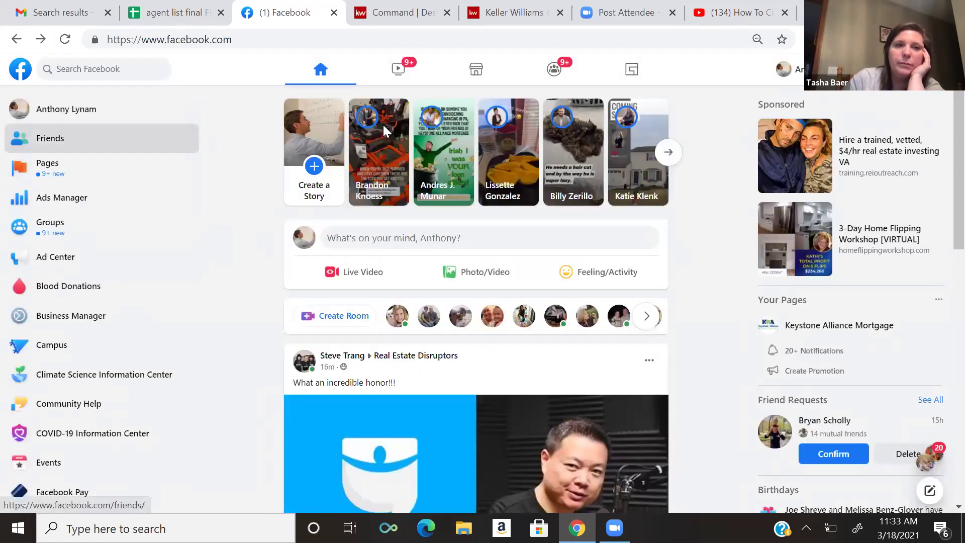
- Check the Friends notification settings and the 164 friend requests, then open your own profile
click(51, 138)
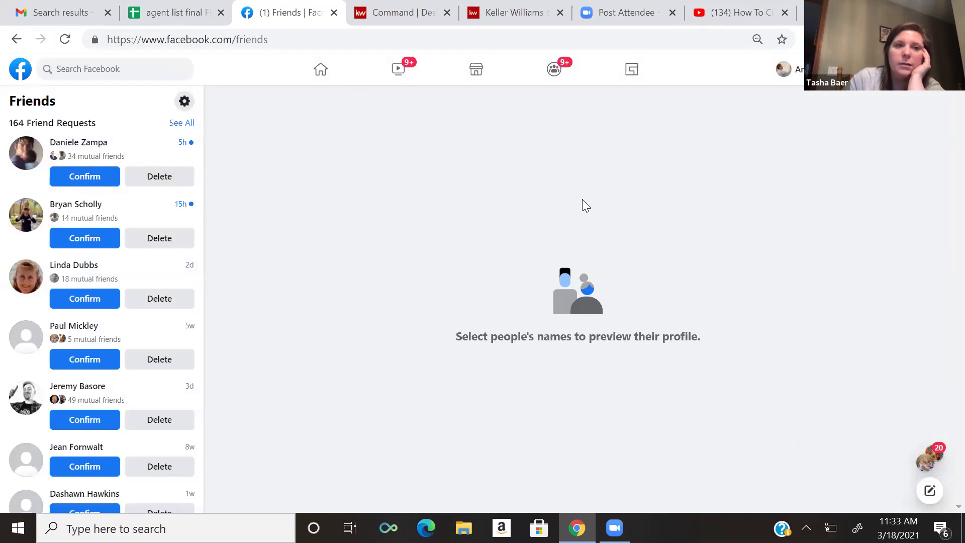
click(185, 102)
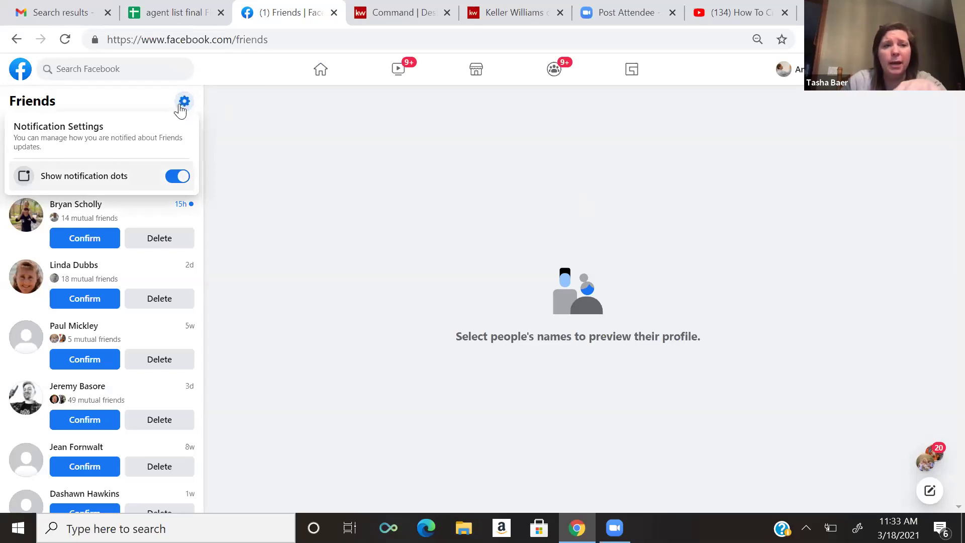
click(231, 118)
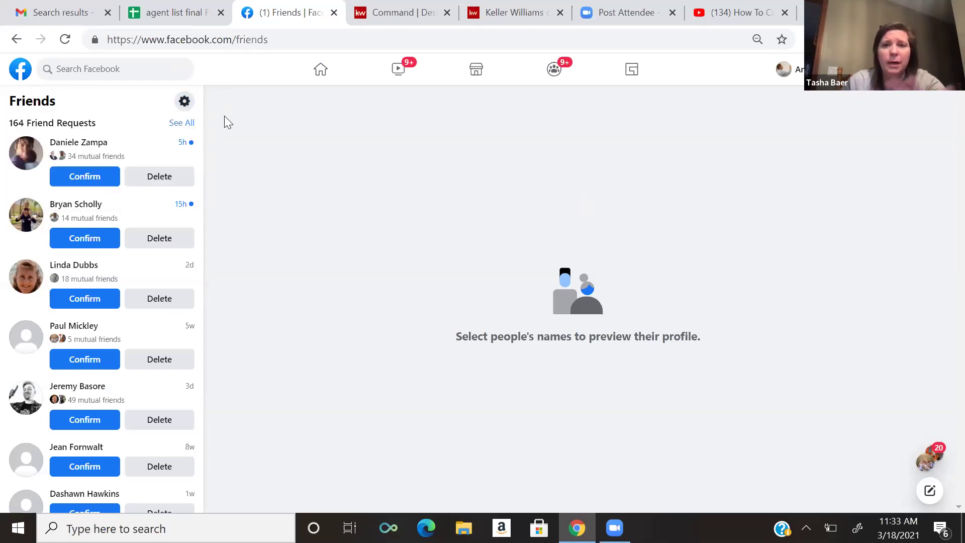
click(186, 123)
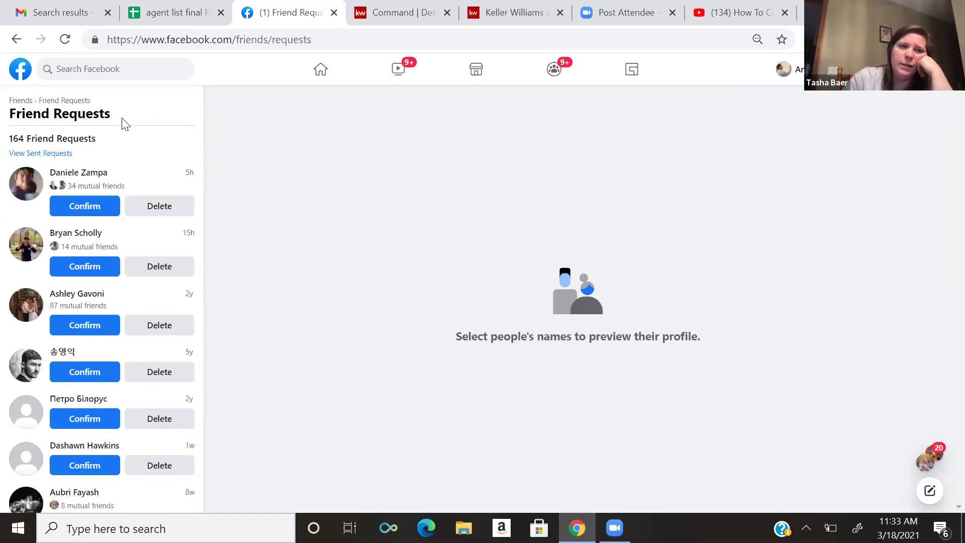
click(26, 103)
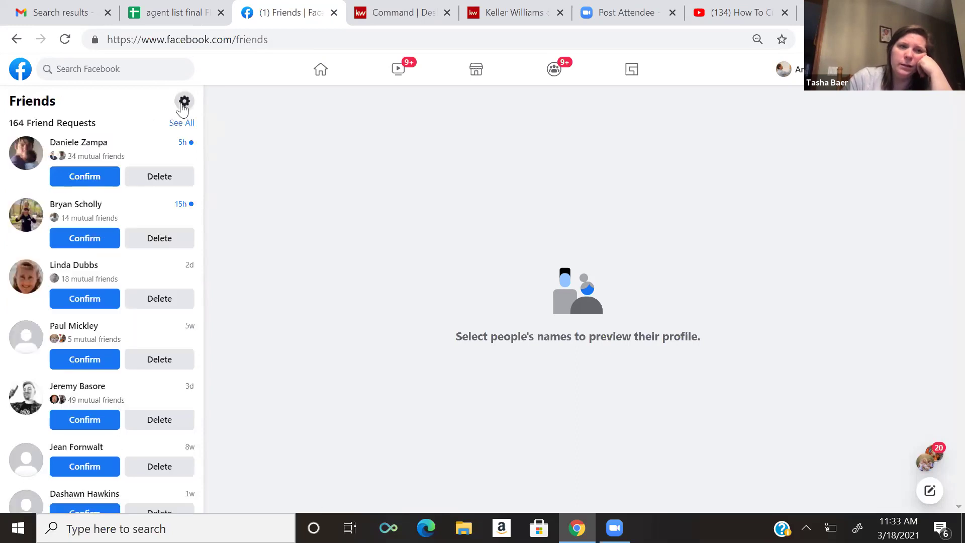
click(184, 103)
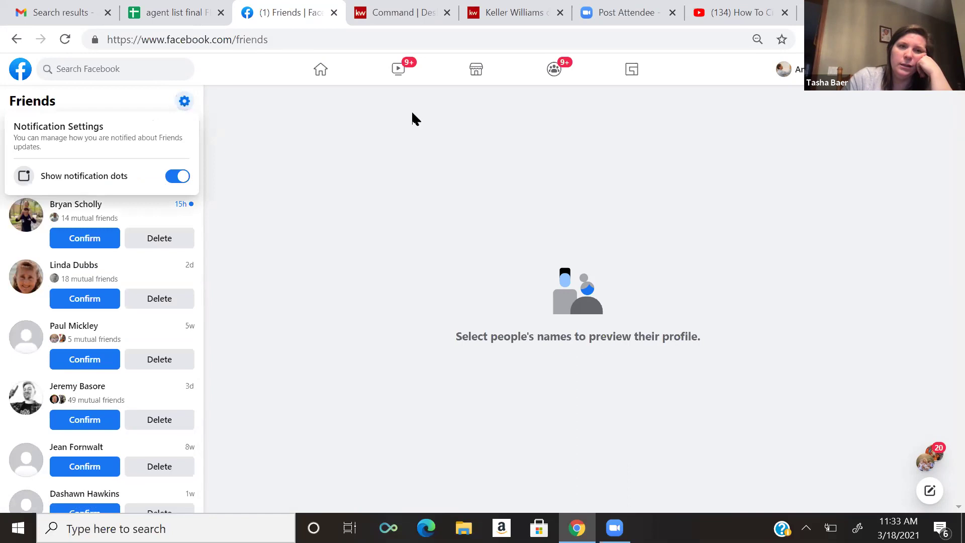
click(783, 69)
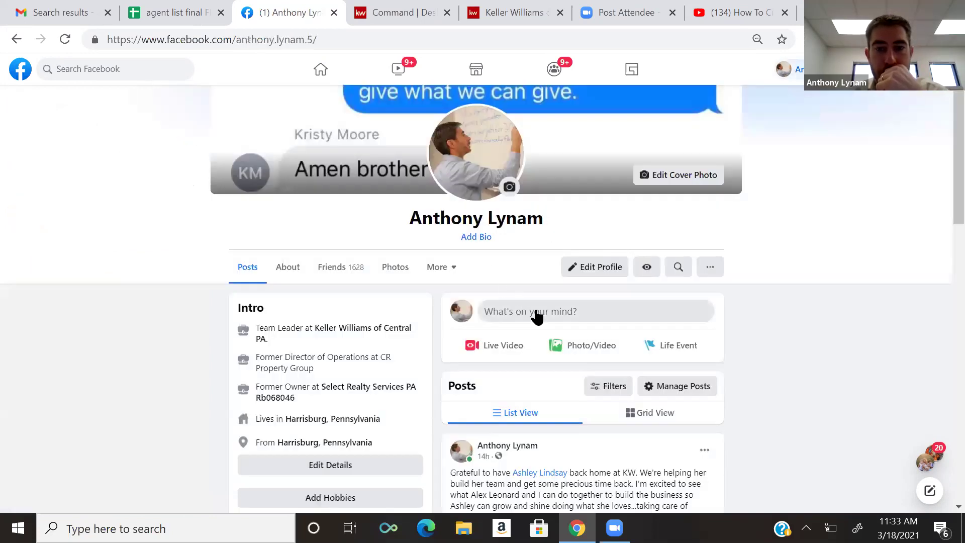
- Open Edit Privacy for the profile's friends list and review its Custom audience settings
click(332, 270)
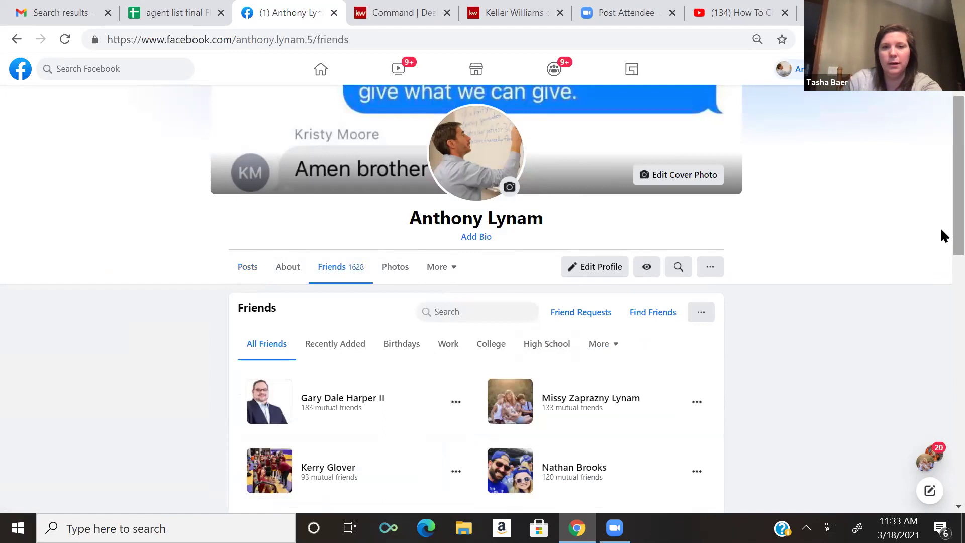
scroll(939, 241, down, 1)
scroll(940, 261, down, 2)
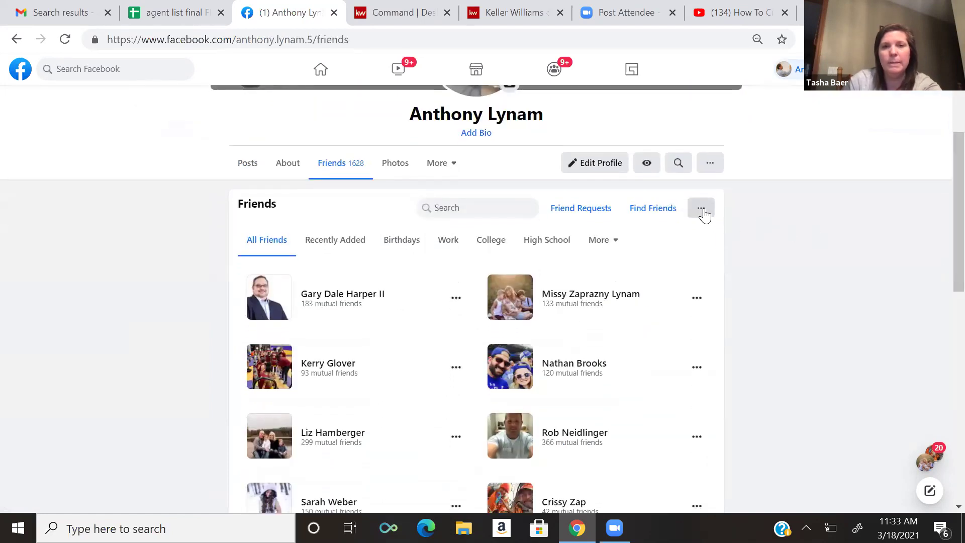
click(702, 211)
click(708, 235)
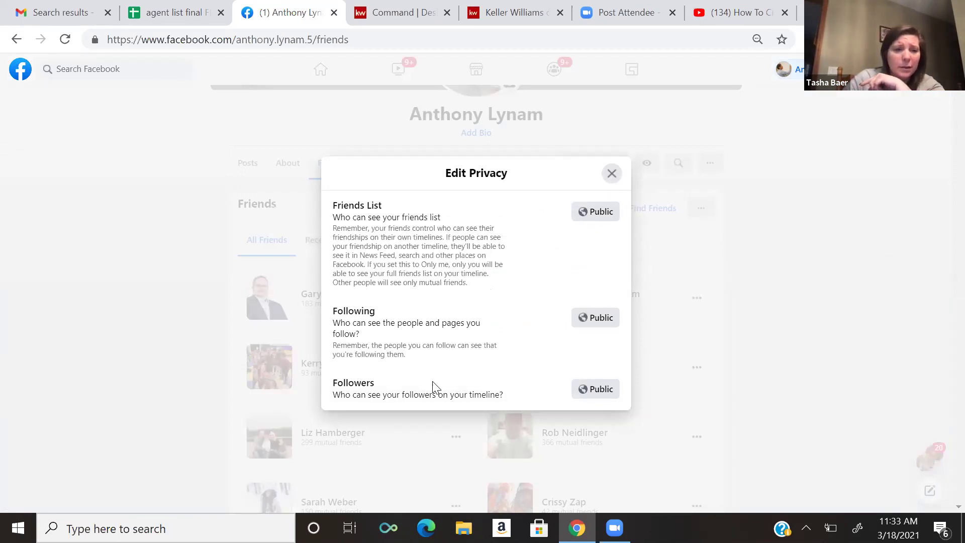
click(597, 214)
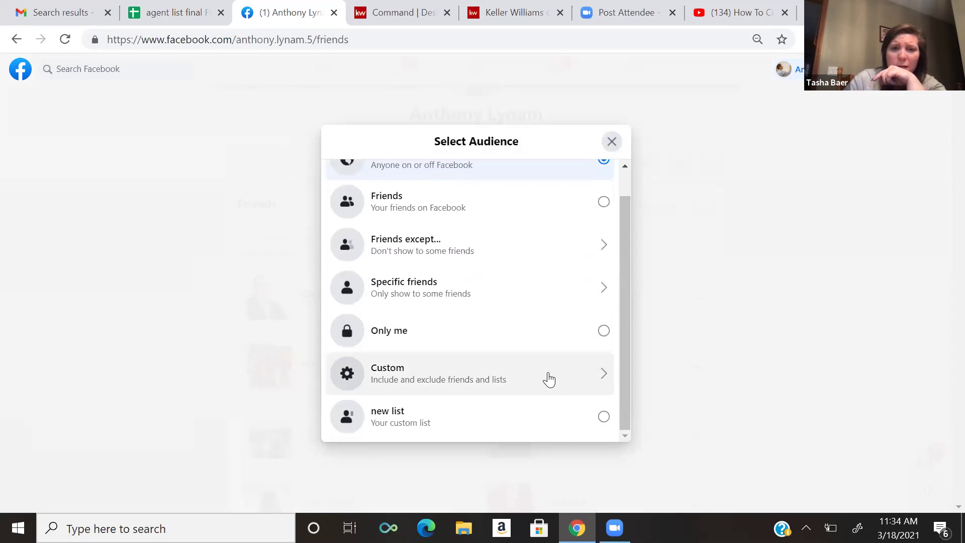
click(548, 380)
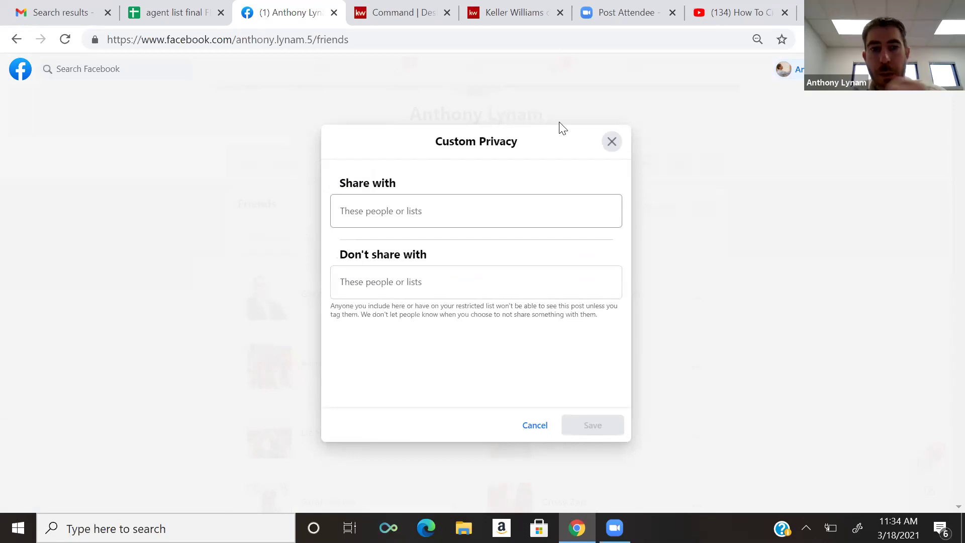
click(612, 141)
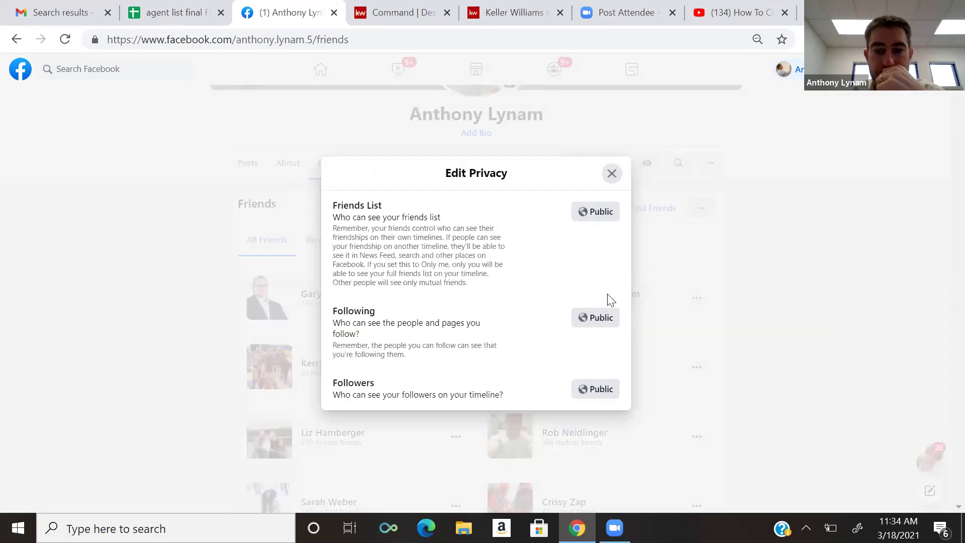
- Limit the friends list's visibility to 'new list', then reopen its audience choices
click(595, 215)
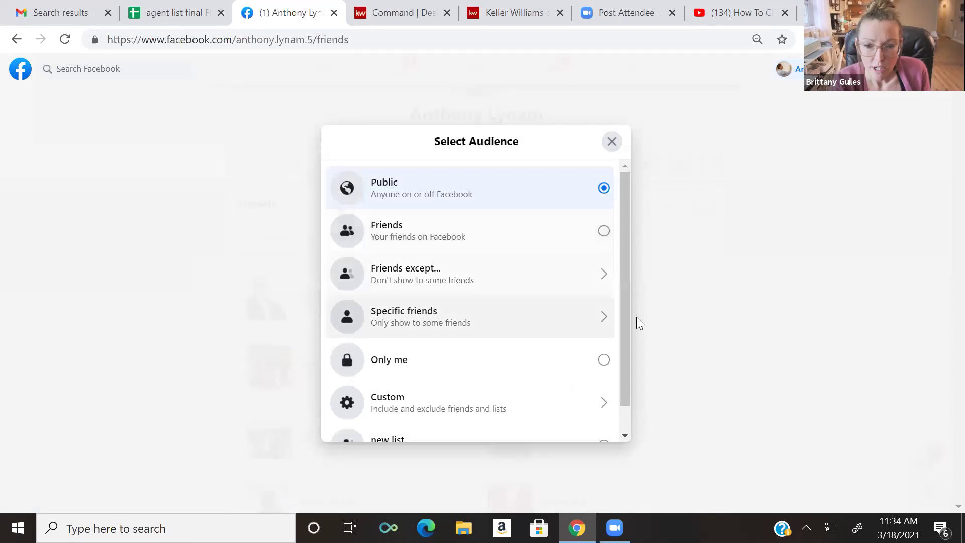
scroll(624, 385, down, 1)
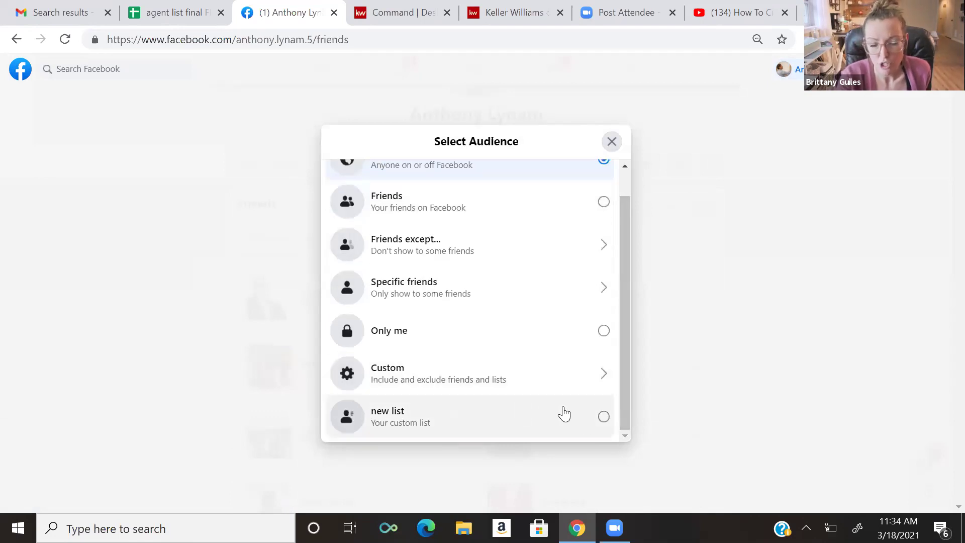
click(604, 416)
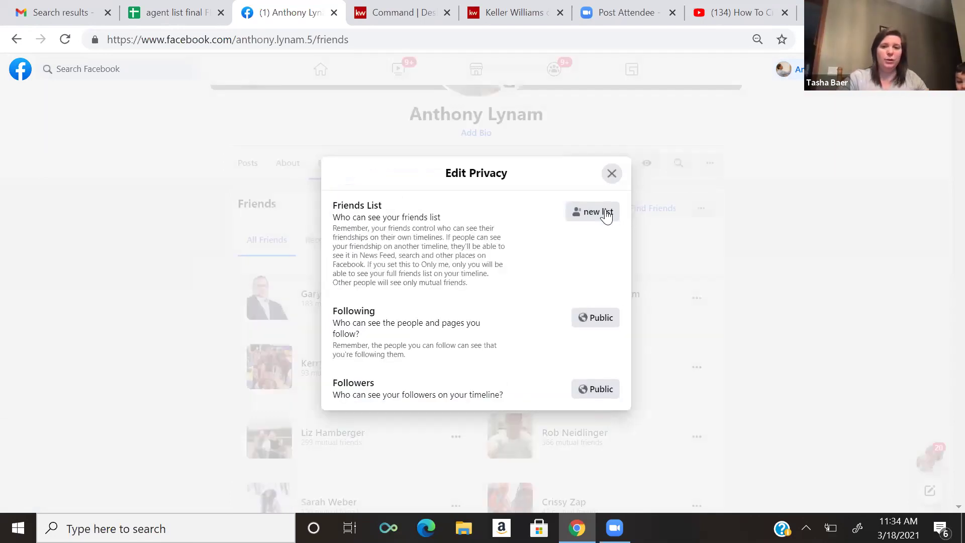
click(611, 173)
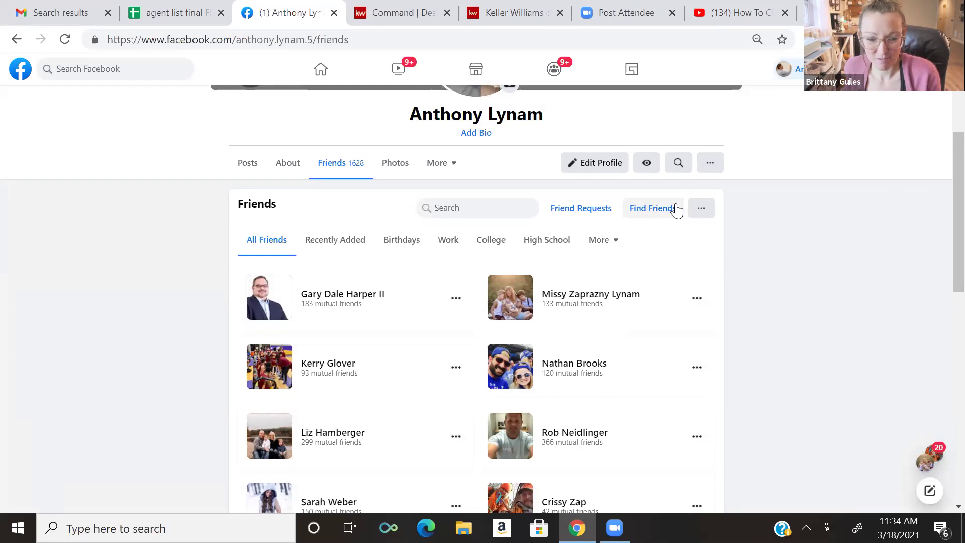
click(701, 213)
click(709, 234)
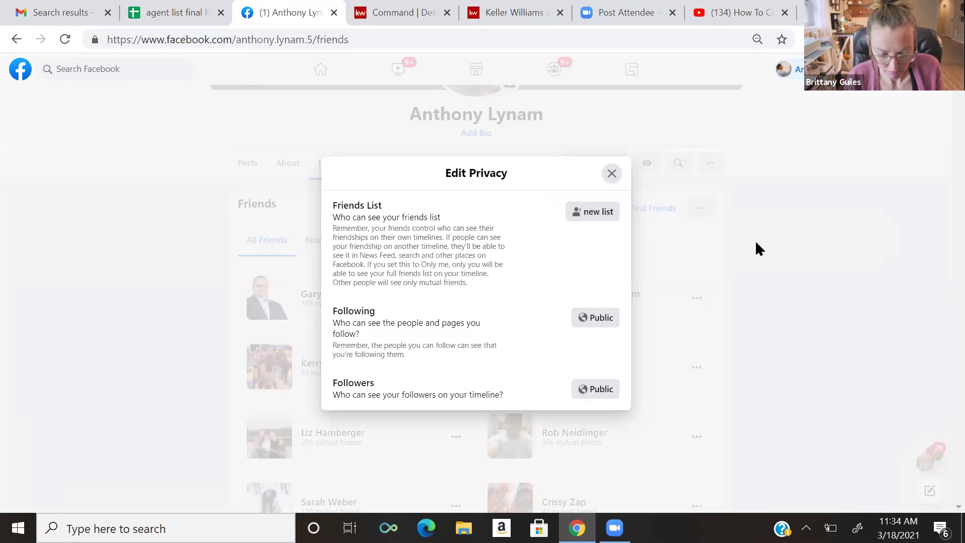
click(598, 216)
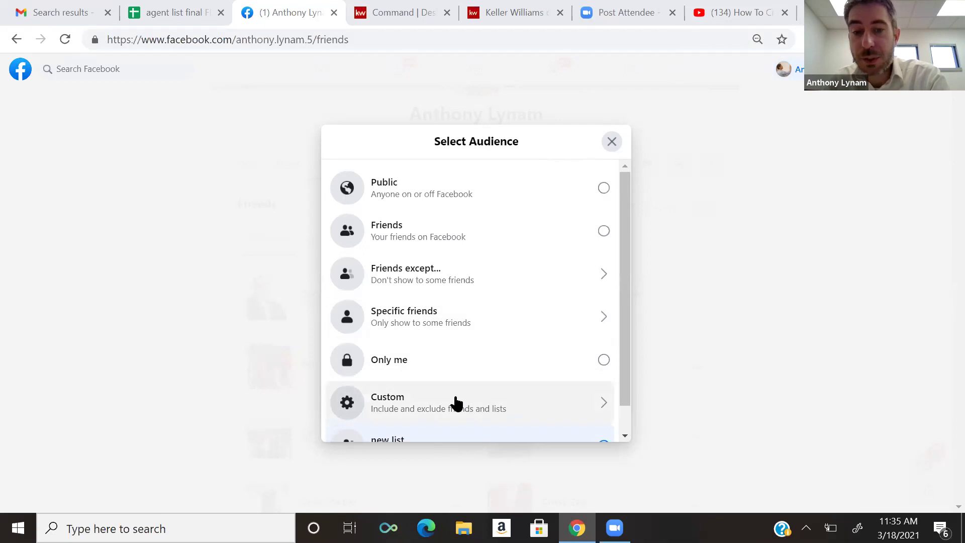
- Switch to the YouTube tutorial 'How To Create A Facebook List'
click(752, 15)
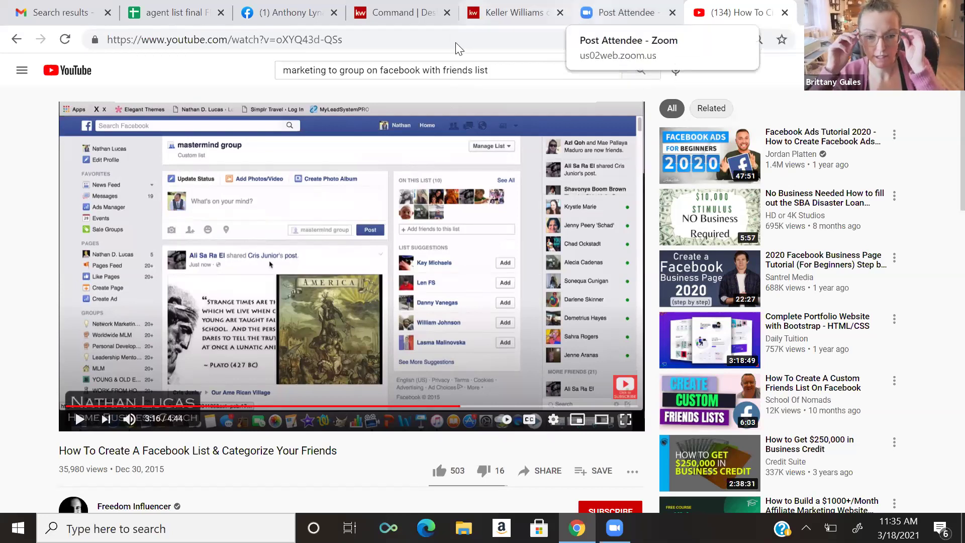
- Return to the Facebook tab with the friends-list Edit Privacy dialog
click(302, 13)
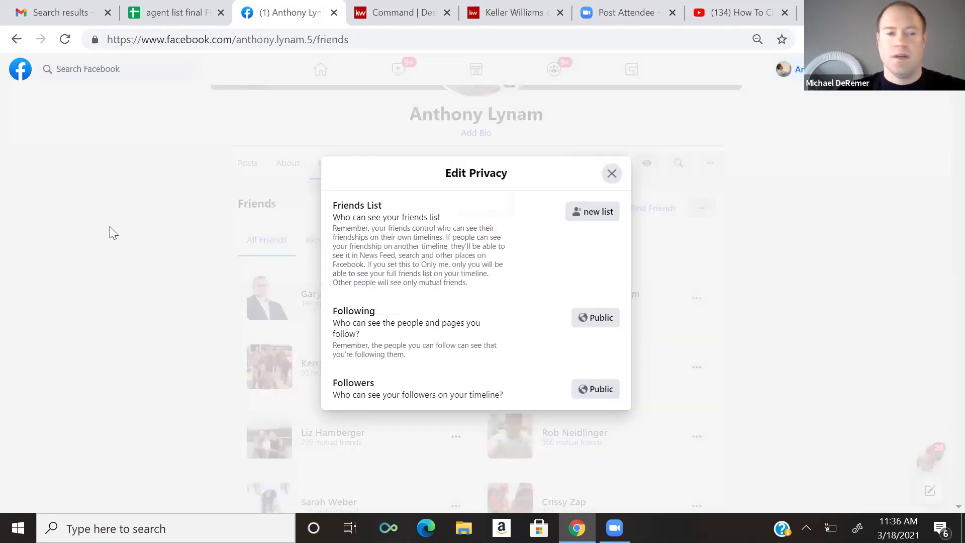
- Close the privacy dialog and open Friend Lists from the expanded home sidebar
click(110, 226)
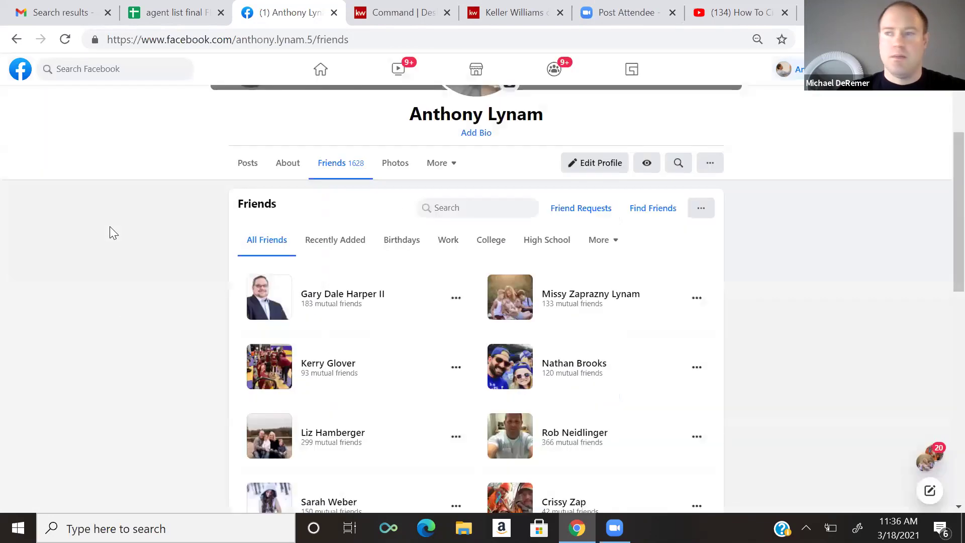
click(322, 70)
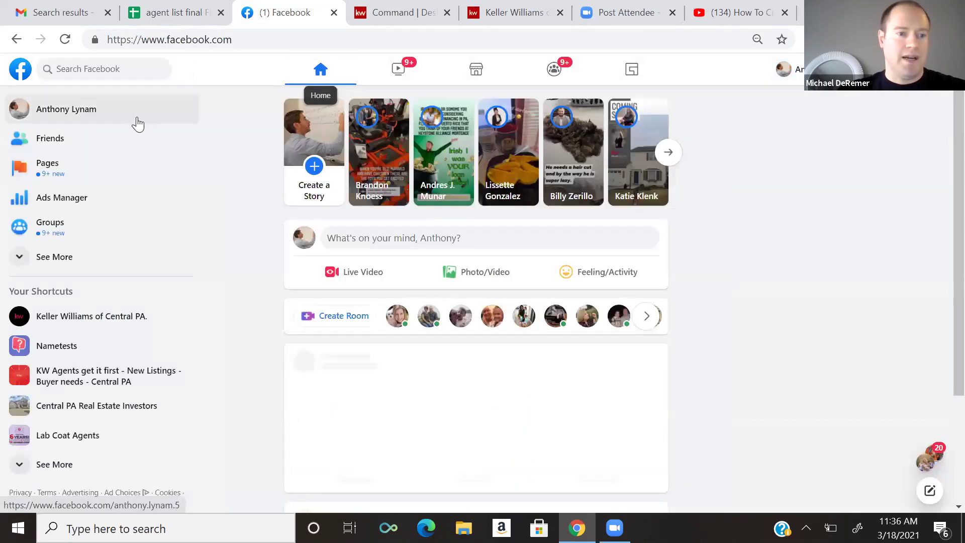
click(60, 257)
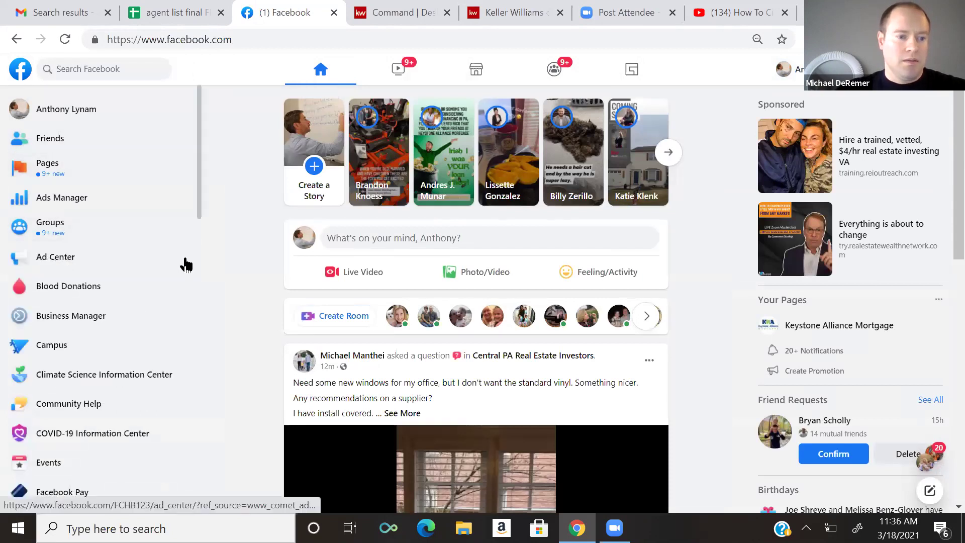
drag(199, 200, 157, 284)
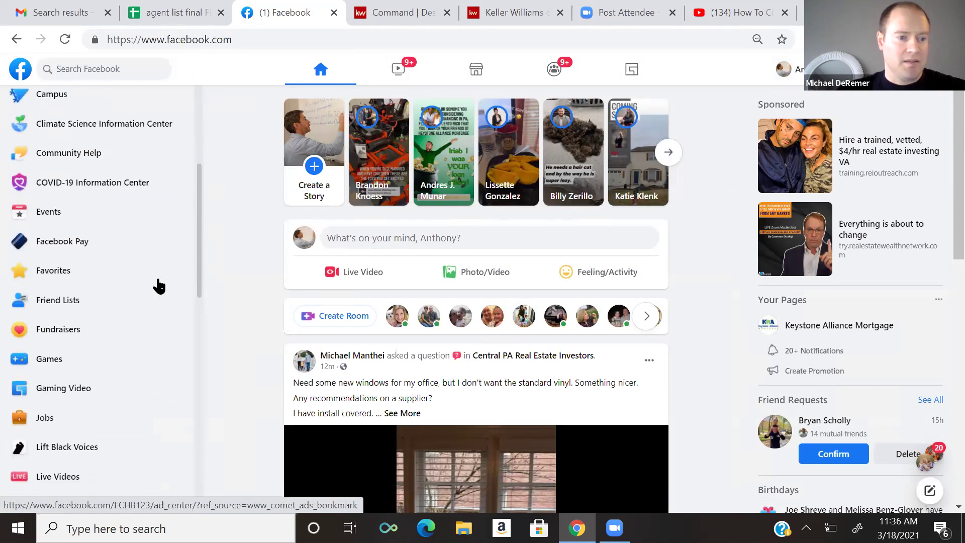
click(61, 301)
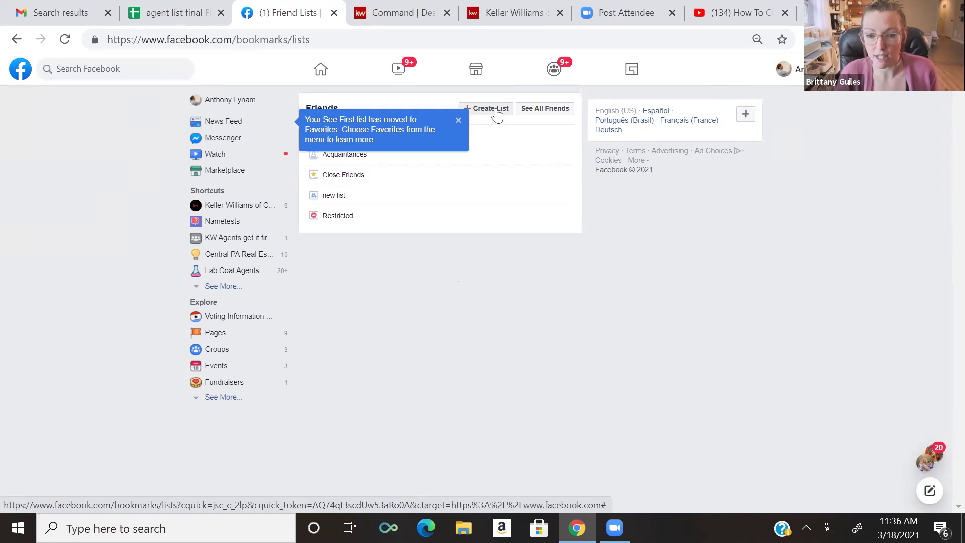
- Create an empty friend list named 'Mets Database' and return to Friend Lists
click(495, 114)
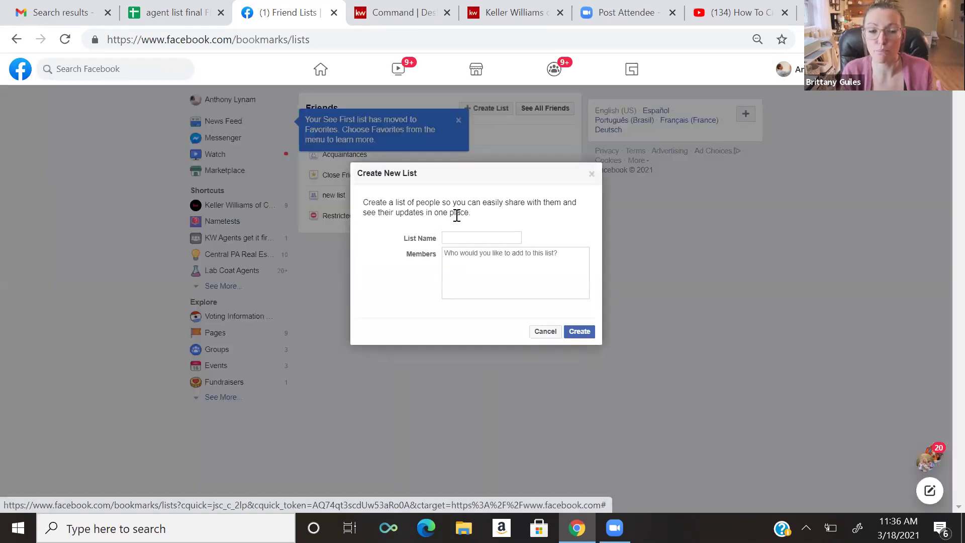
text(Me)
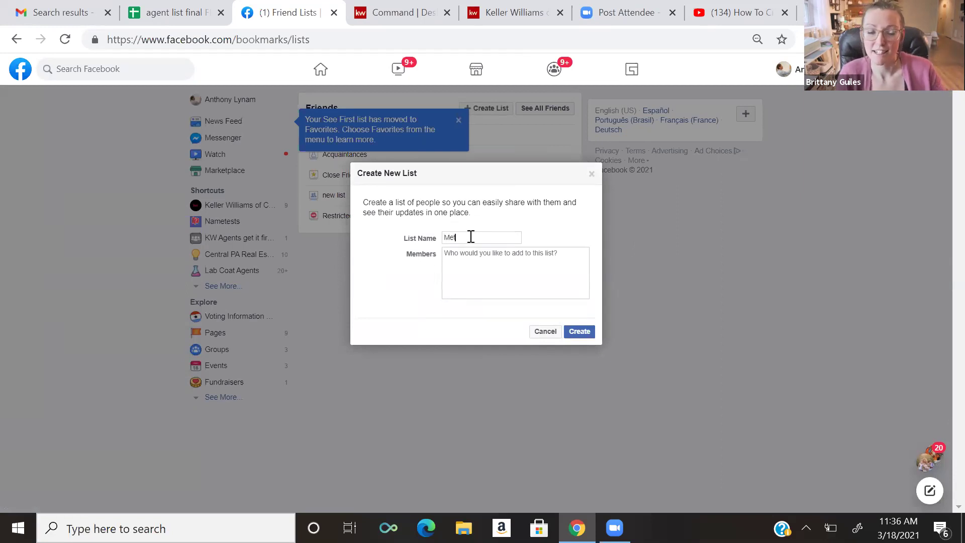
text(ts Database)
click(575, 333)
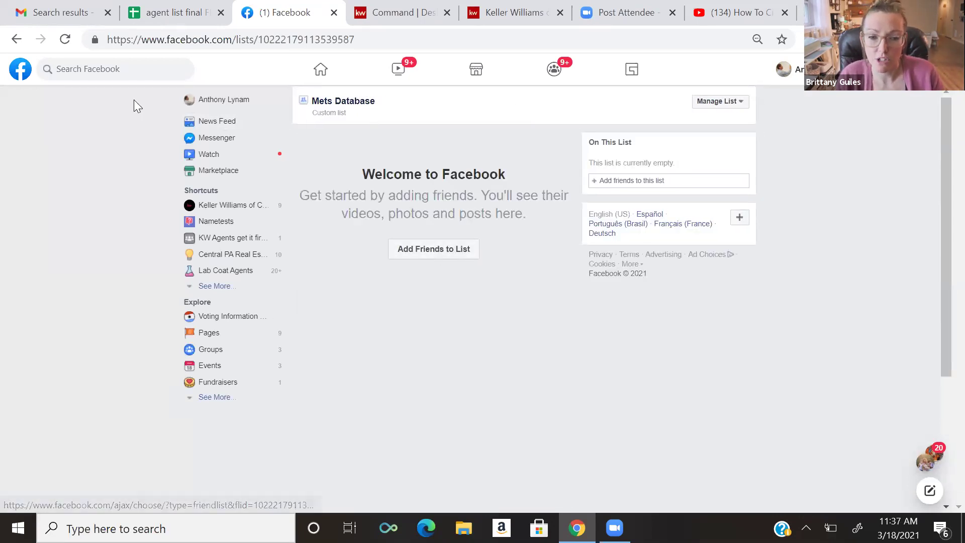
click(17, 41)
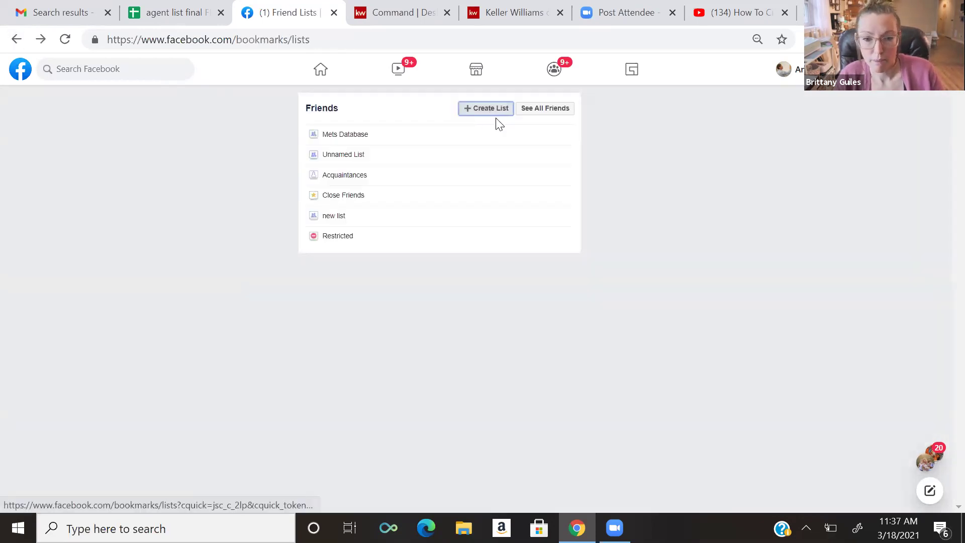
- Create the 'Past Clients' list with one friend, found by name search, as its member
click(490, 111)
click(473, 237)
text(Past CL)
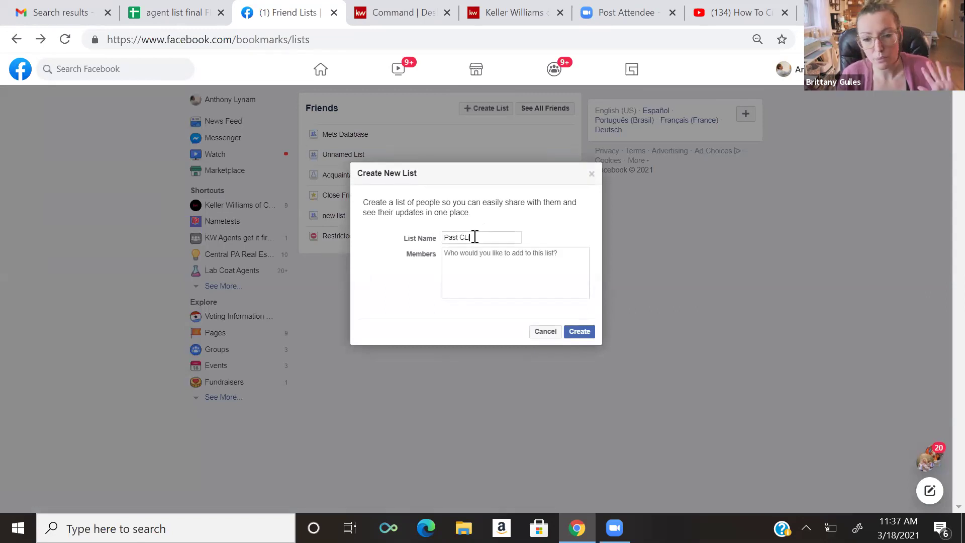
text(ients)
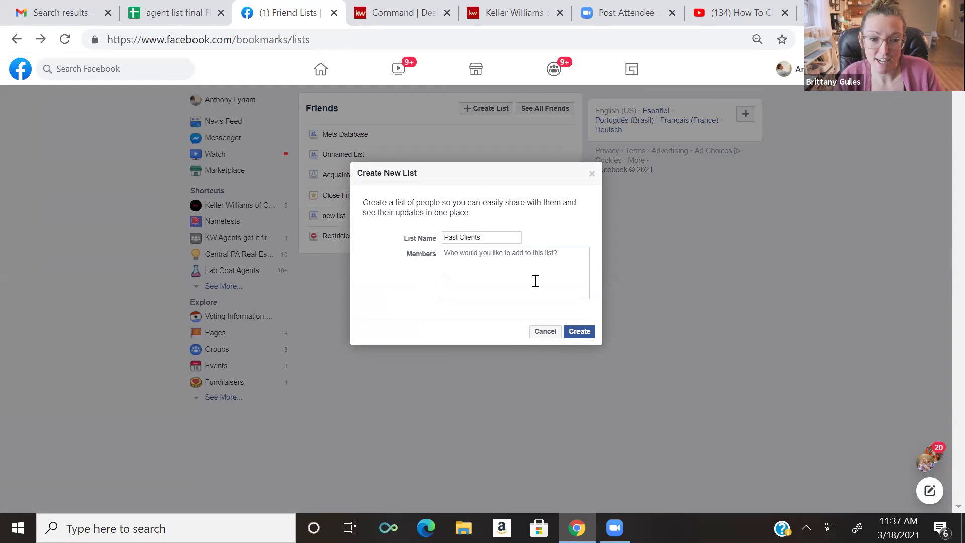
click(518, 256)
click(573, 337)
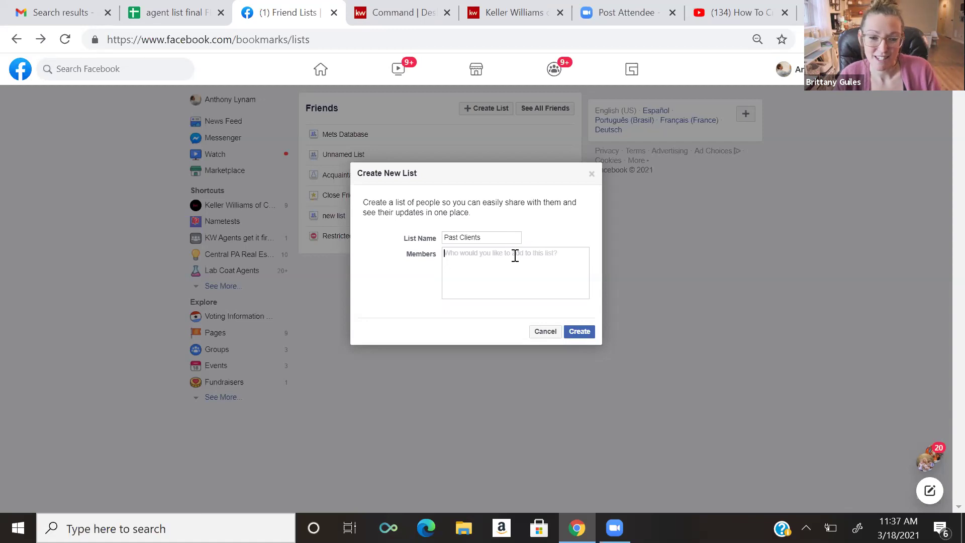
text(Mike)
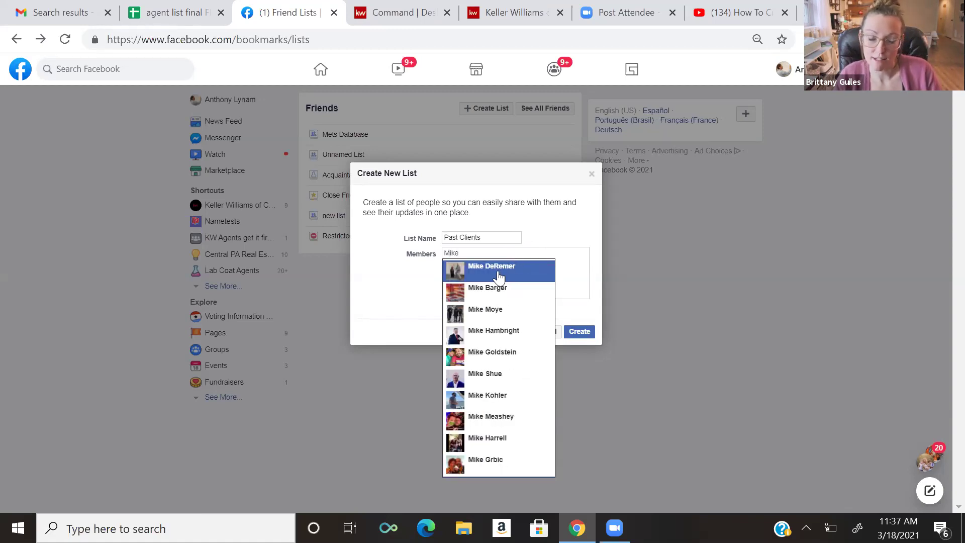
click(499, 277)
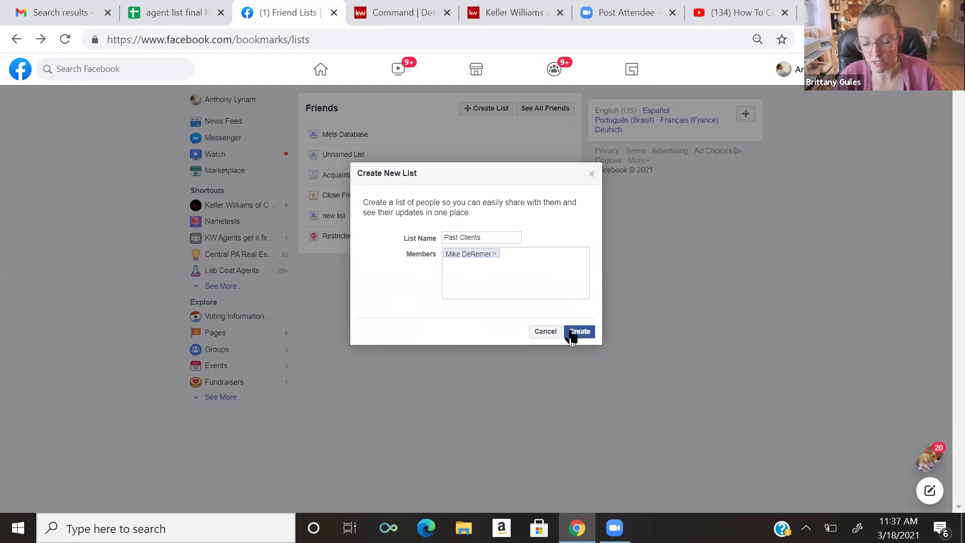
click(572, 335)
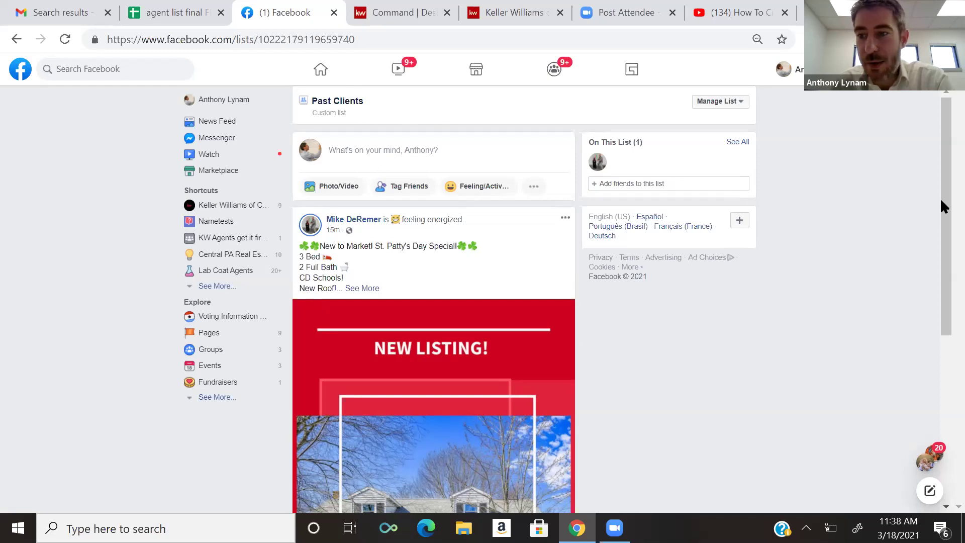
- Look through the Past Clients list feed, then return to the Friend Lists page
drag(942, 203, 941, 146)
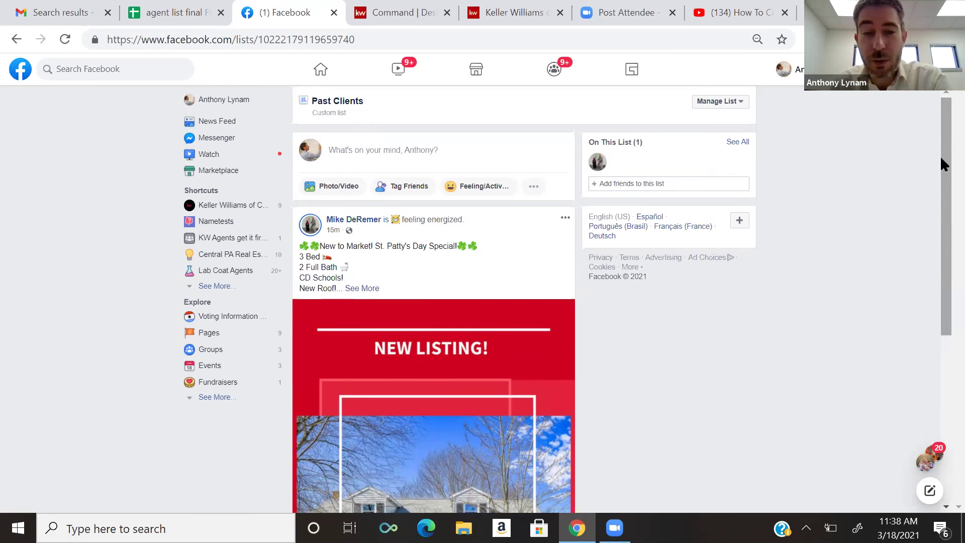
drag(940, 155, 939, 147)
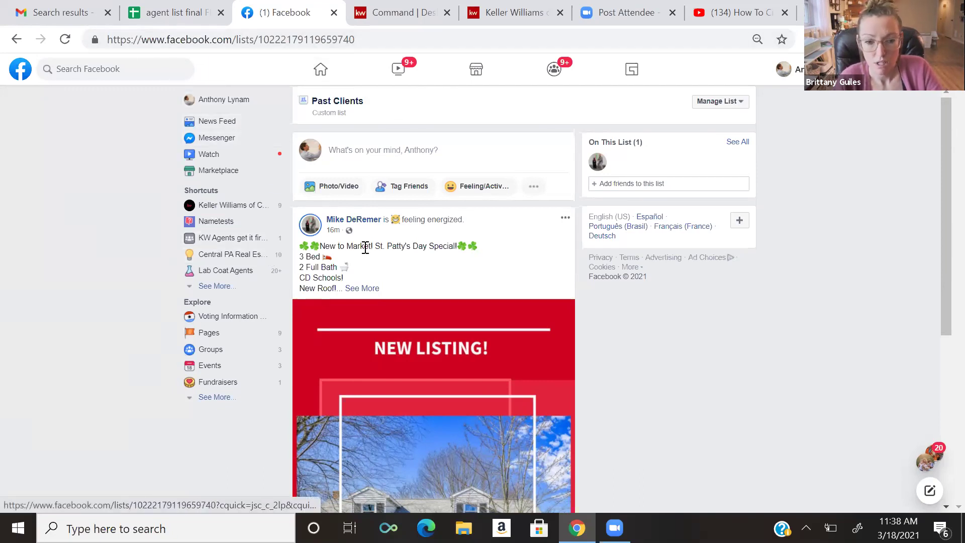
click(16, 39)
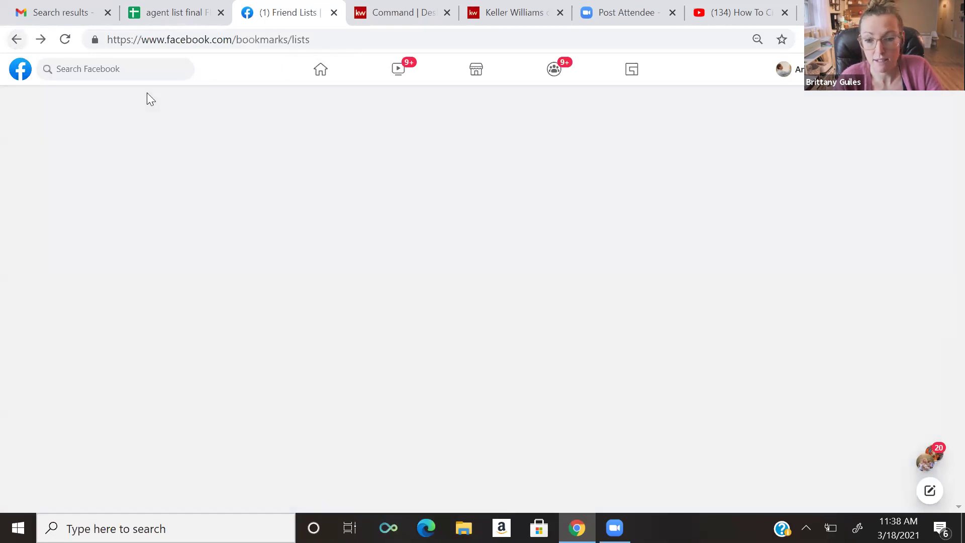
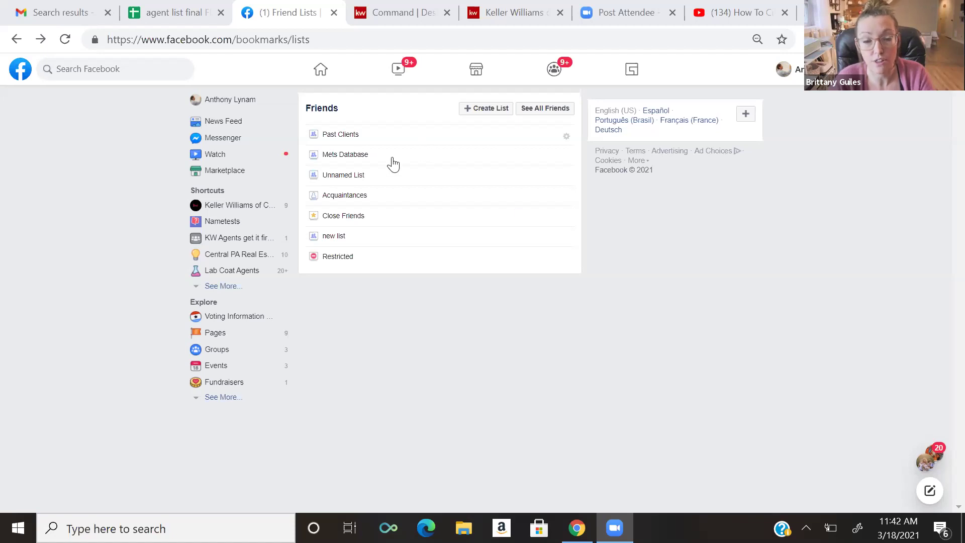
- Open the Past Clients list page and scroll through its post feed and single member
click(346, 137)
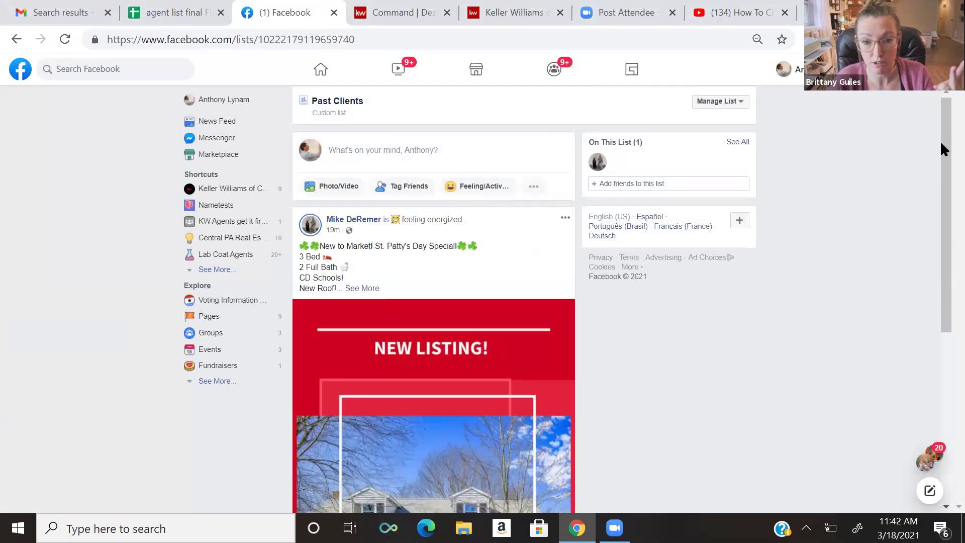
drag(941, 152, 941, 212)
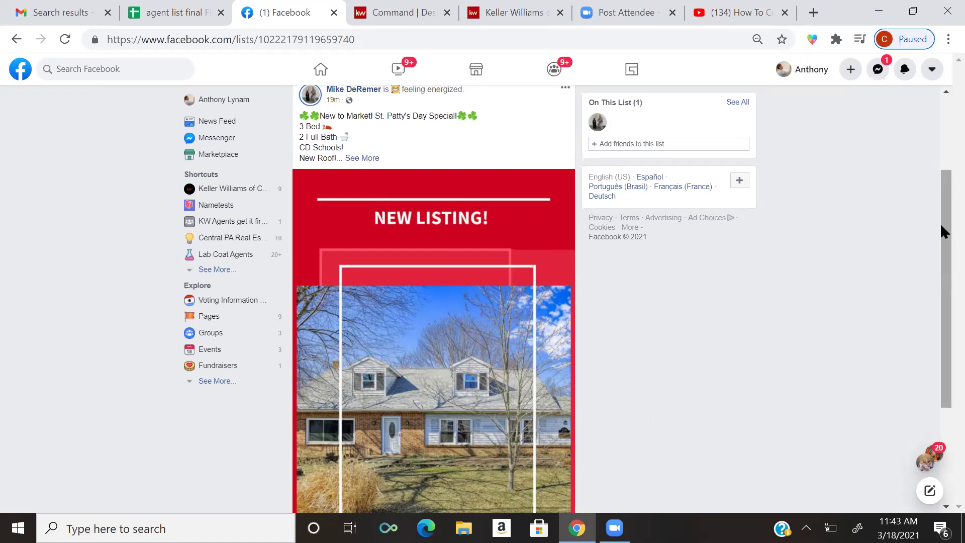
drag(941, 226, 941, 231)
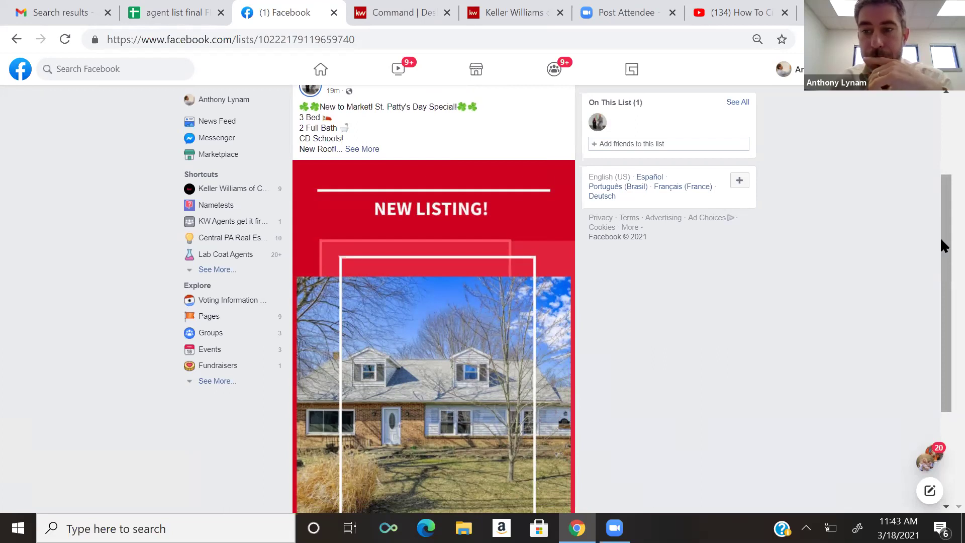
drag(940, 231, 940, 227)
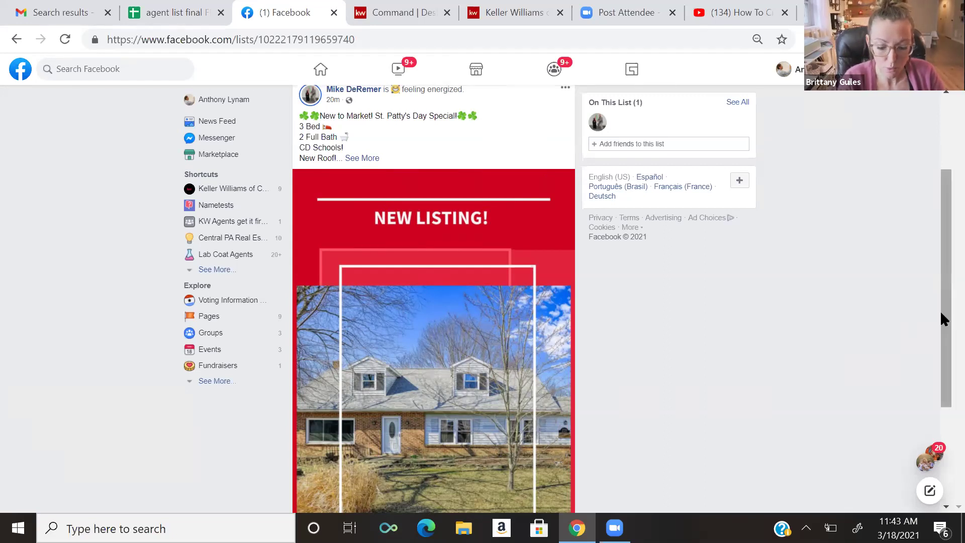
scroll(939, 281, up, 1)
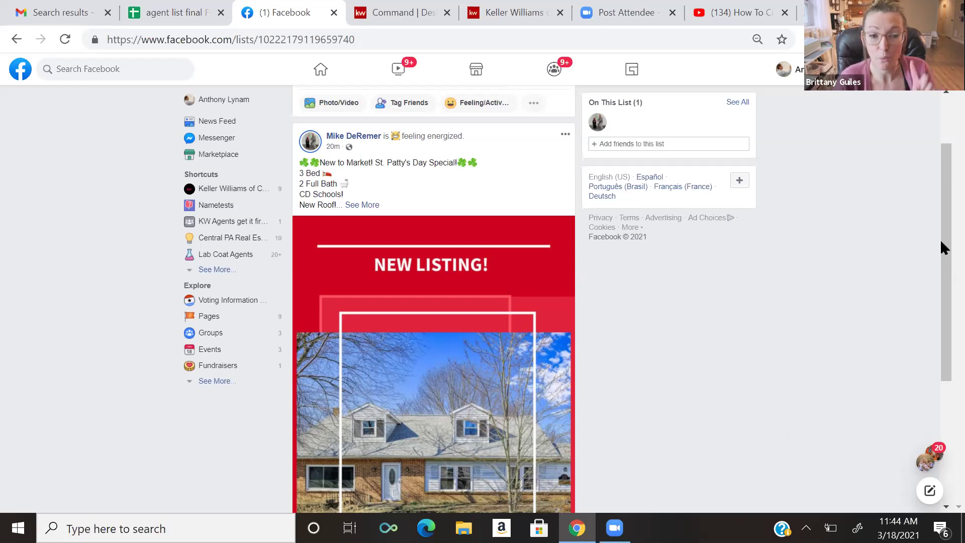
scroll(941, 187, up, 2)
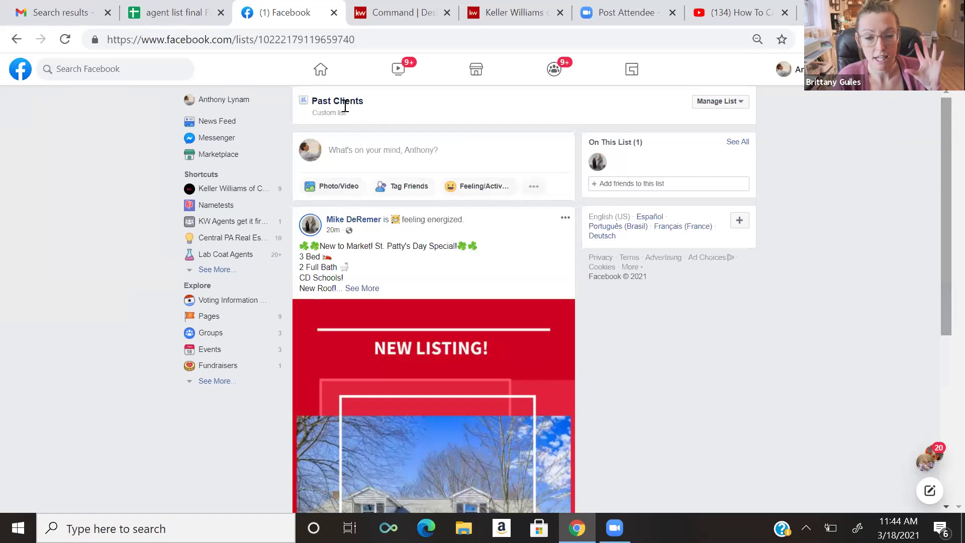